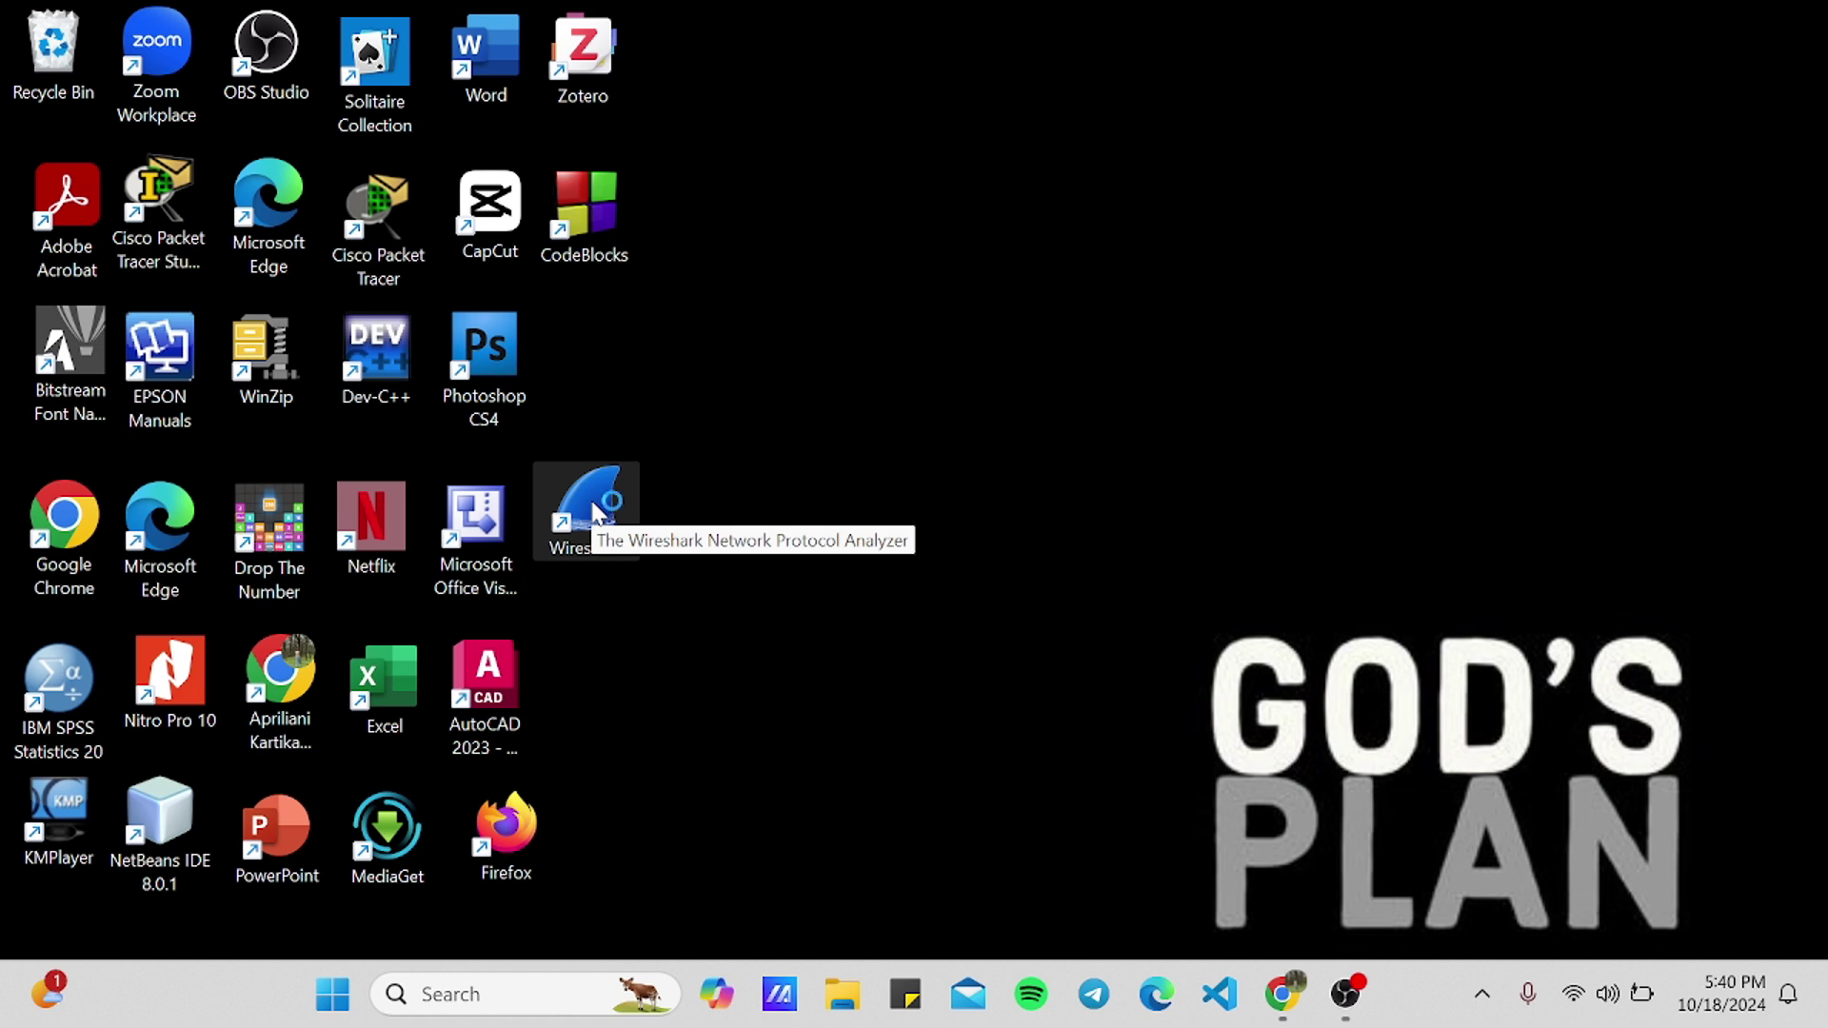
- Launch Wireshark, start a live capture on the Wi-Fi interface and browse back through the captured packets
{"action": "double_click", "coordinate": [592, 512]}
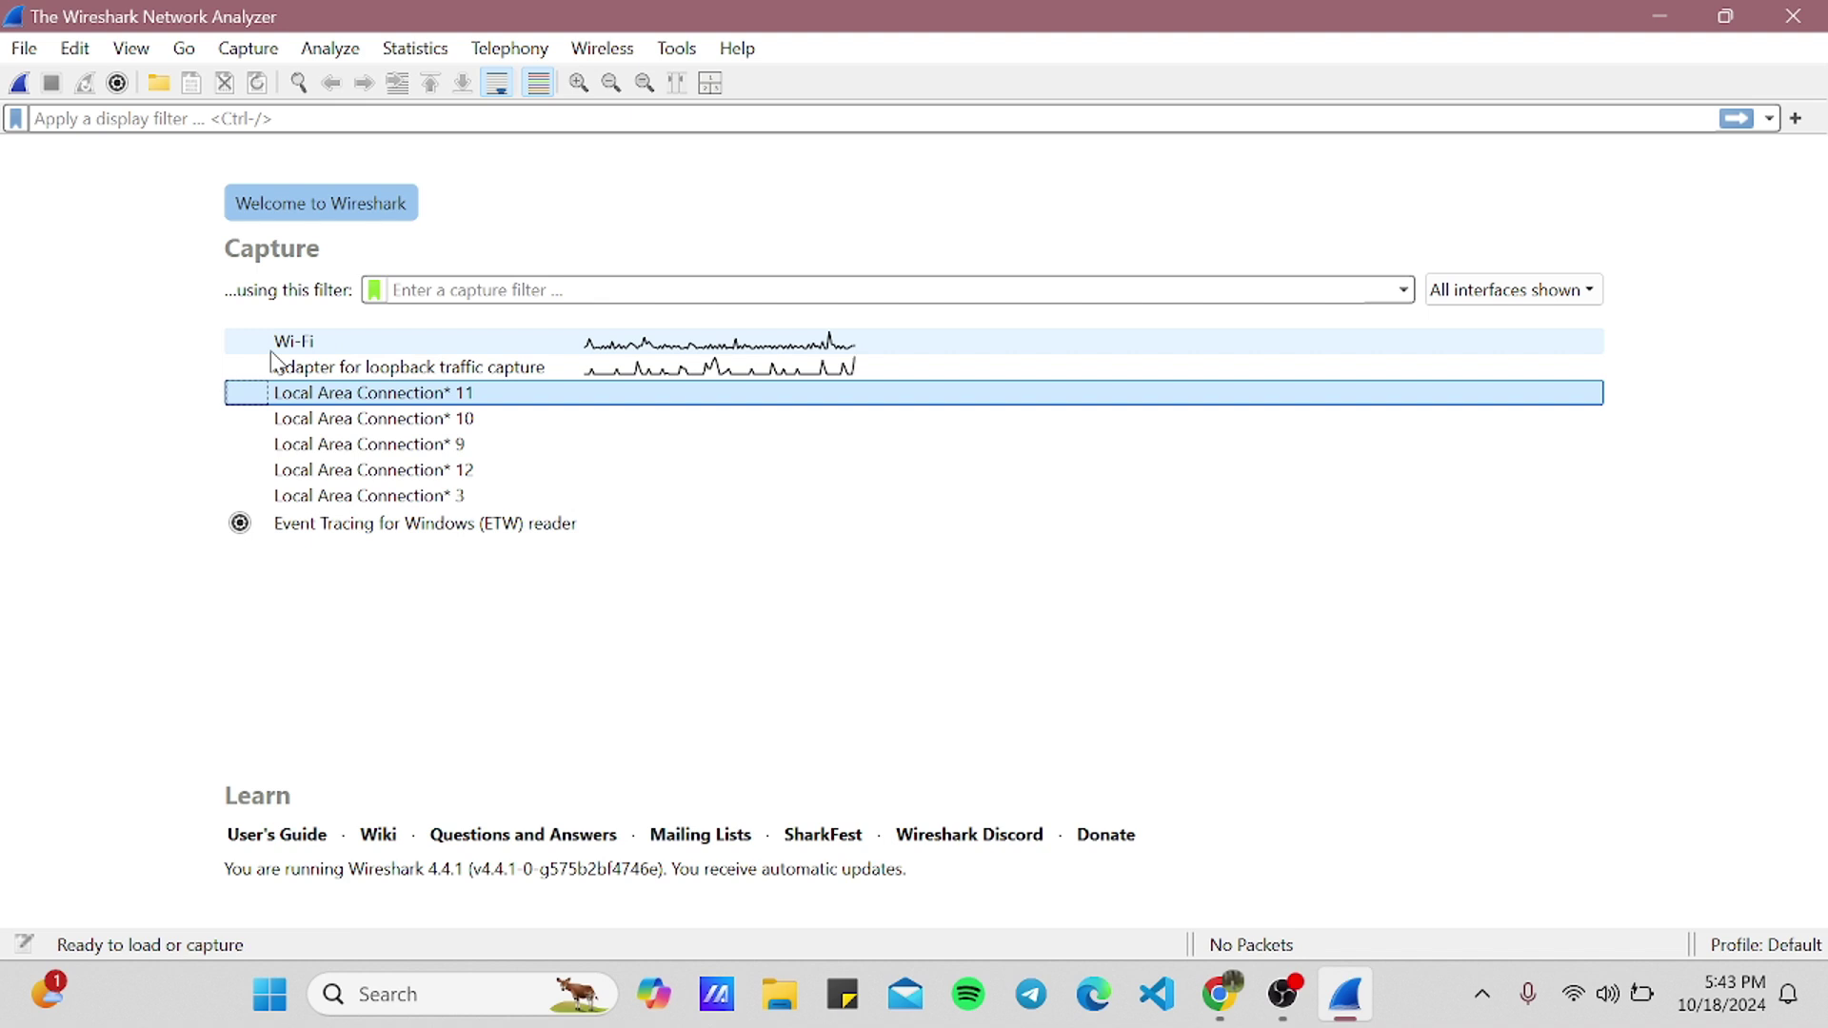
{"action": "double_click", "coordinate": [295, 345]}
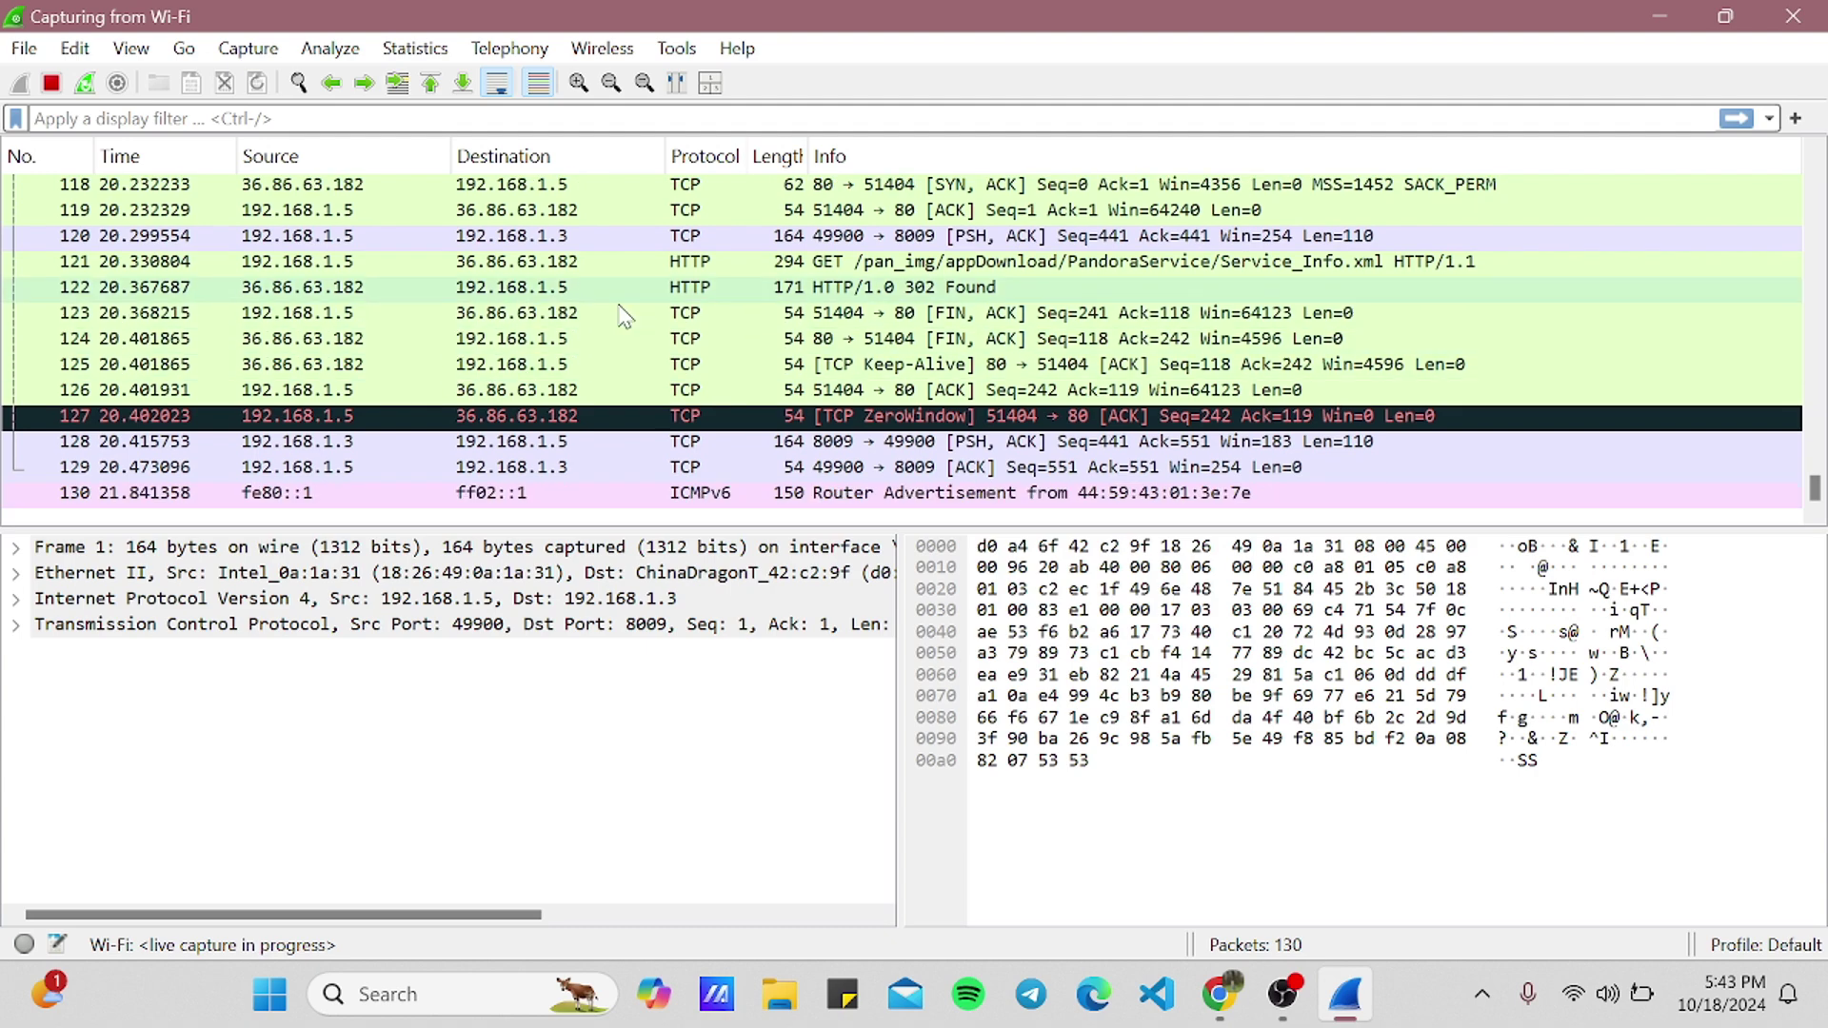
{"action": "scroll", "coordinate": [793, 357], "scroll_direction": "up", "scroll_amount": 9}
{"action": "scroll", "coordinate": [793, 357], "scroll_direction": "up", "scroll_amount": 20}
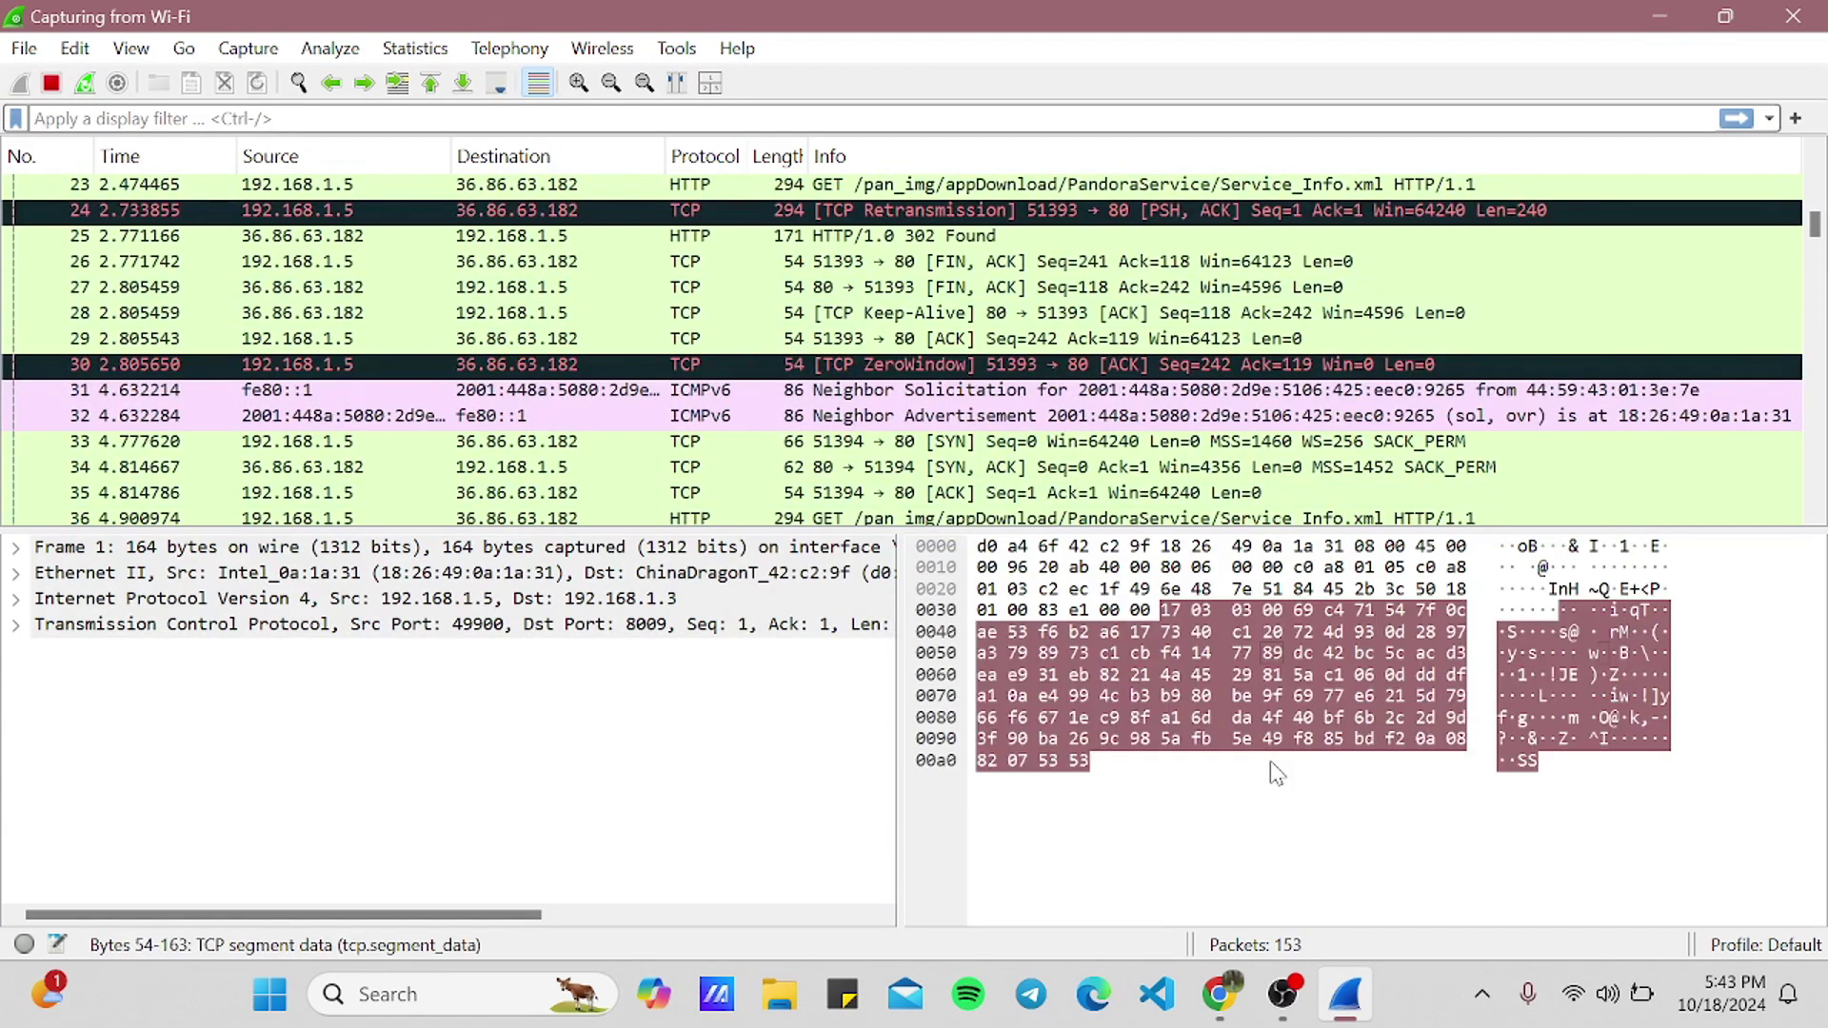
- Switch to Chrome and load 22120018php.my.id in the empty tab
{"action": "left_click", "coordinate": [1220, 1011]}
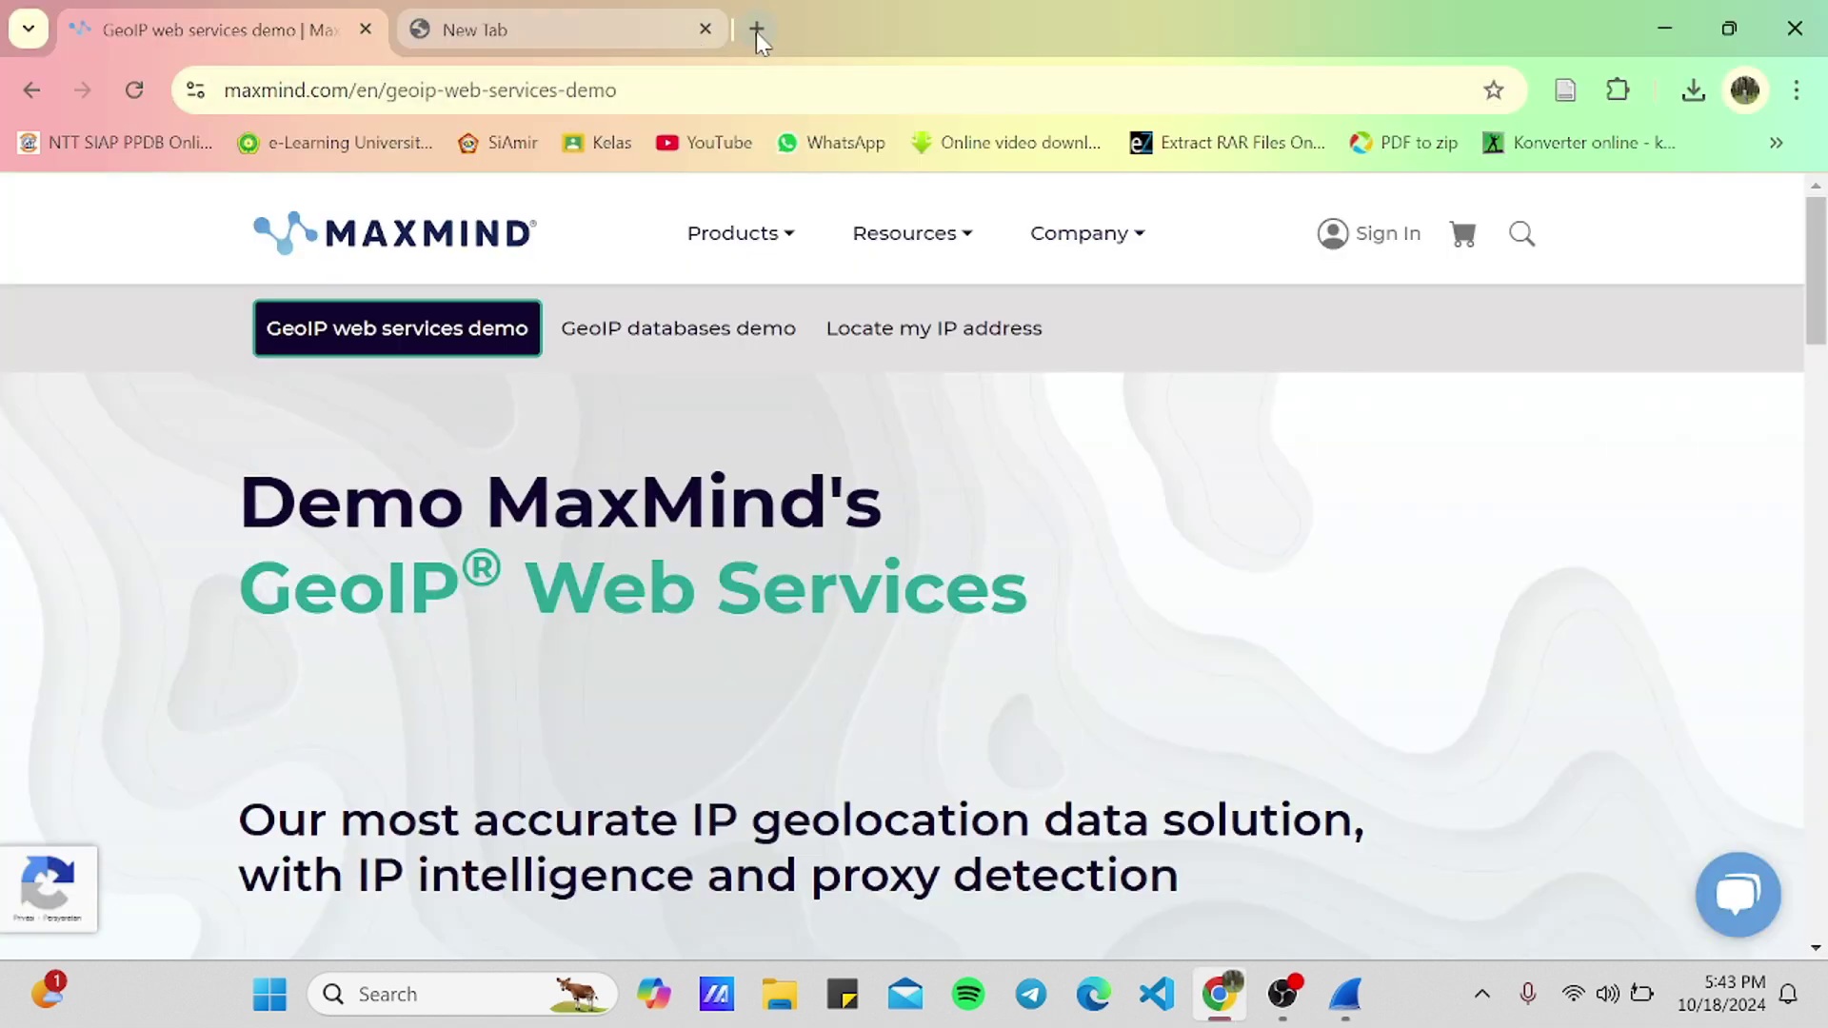
{"action": "left_click", "coordinate": [666, 37]}
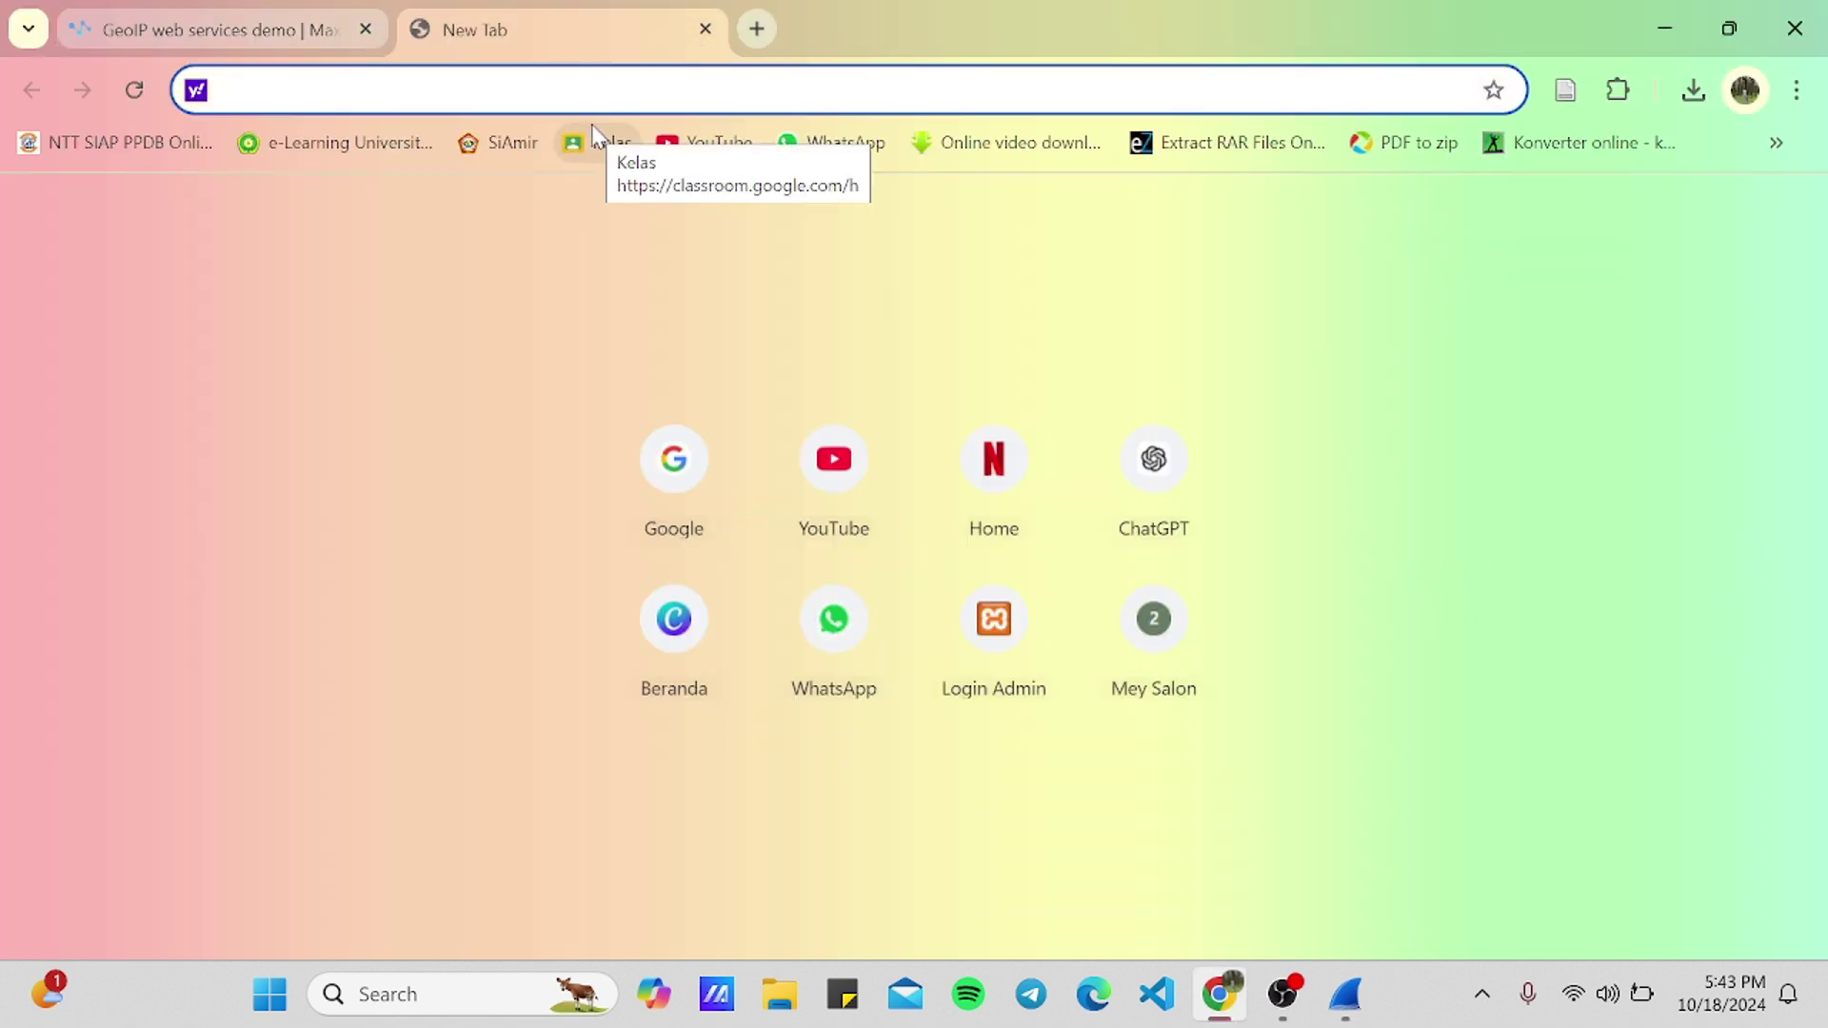
{"action": "type", "text": "22120018php.my.id"}
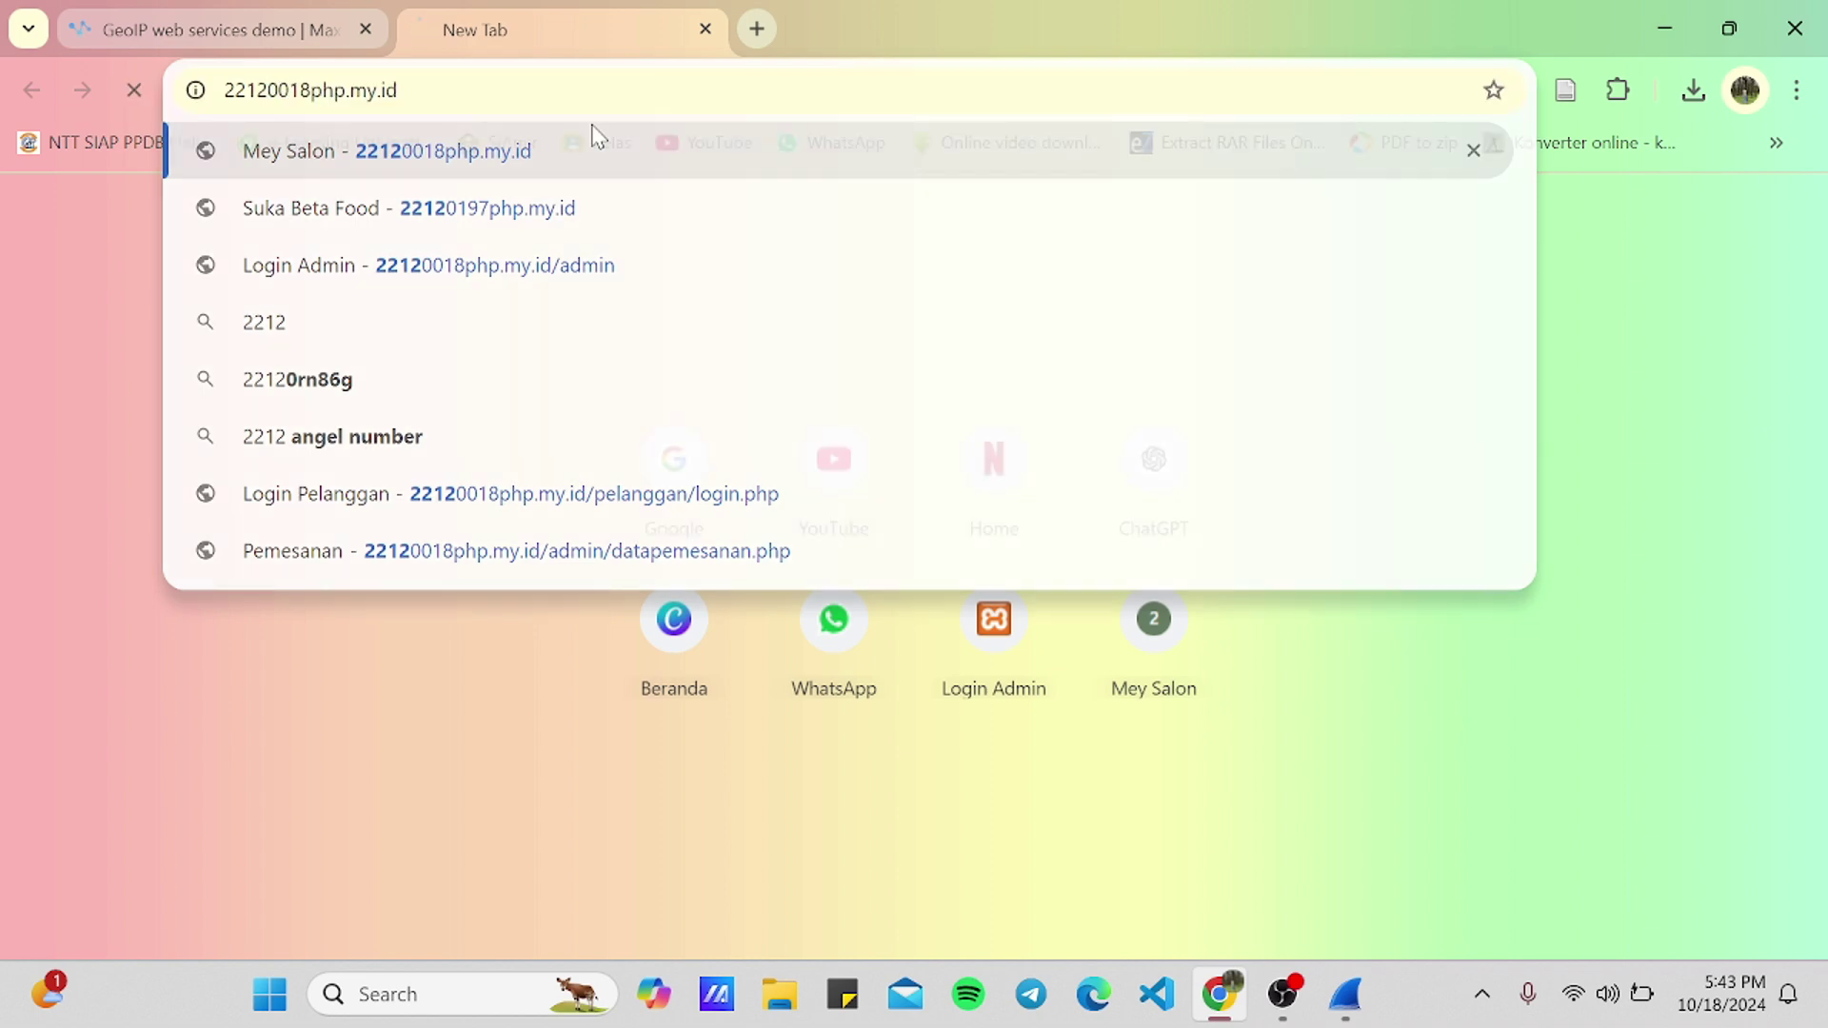
{"action": "key", "text": "Return"}
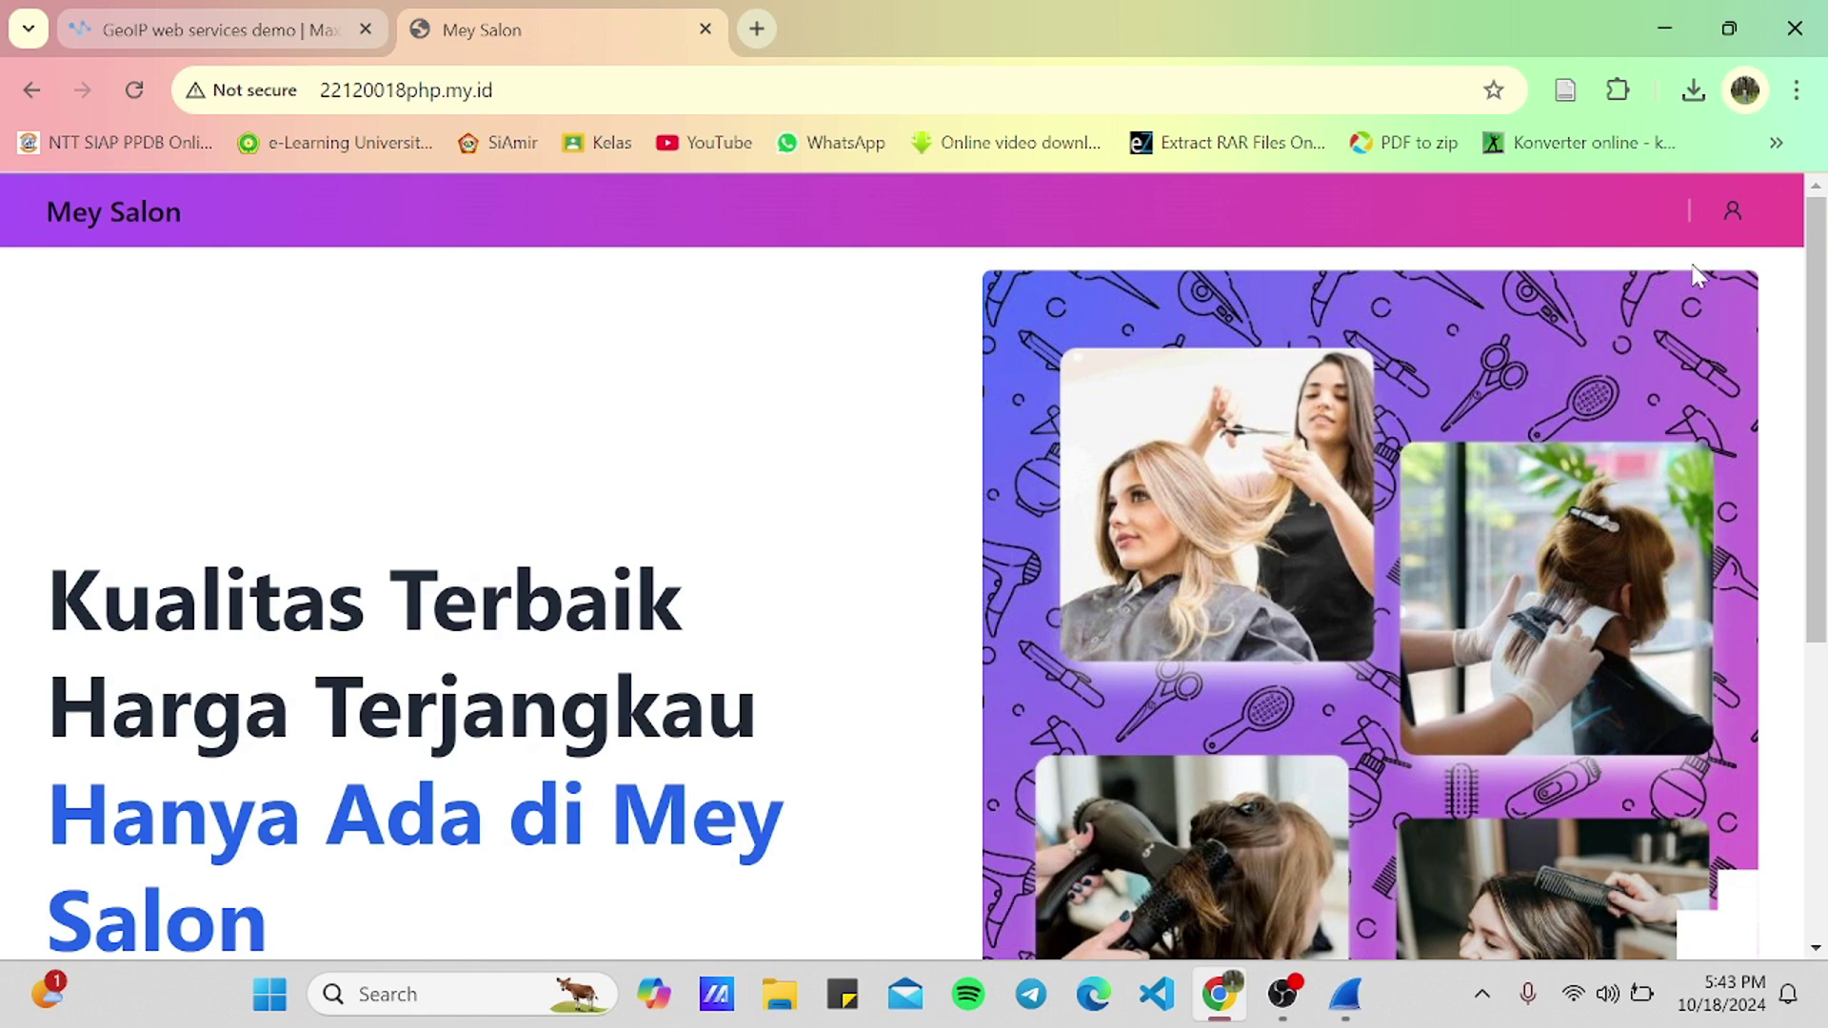
- Open the Mey Salon customer login page and sign in with the customer's saved e-mail and the account password
{"action": "left_click", "coordinate": [1729, 211]}
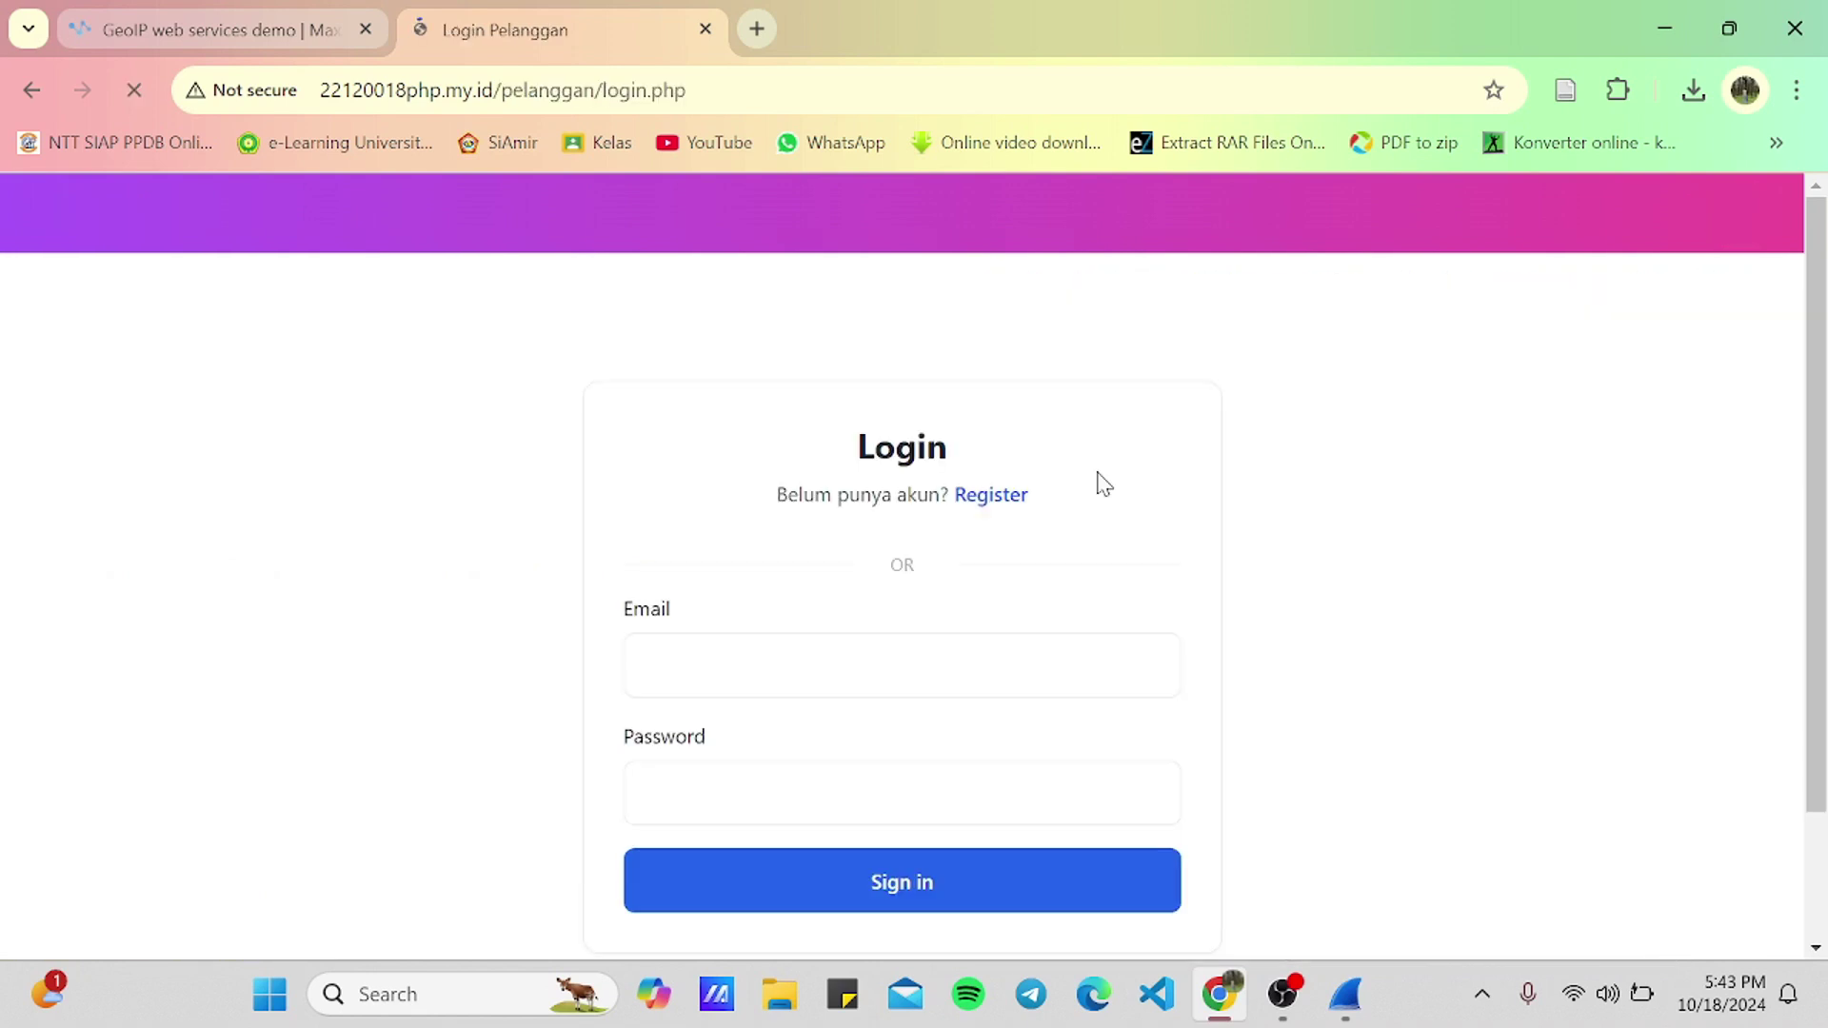
{"action": "left_click", "coordinate": [853, 659]}
{"action": "left_click", "coordinate": [850, 538]}
{"action": "left_click", "coordinate": [797, 792]}
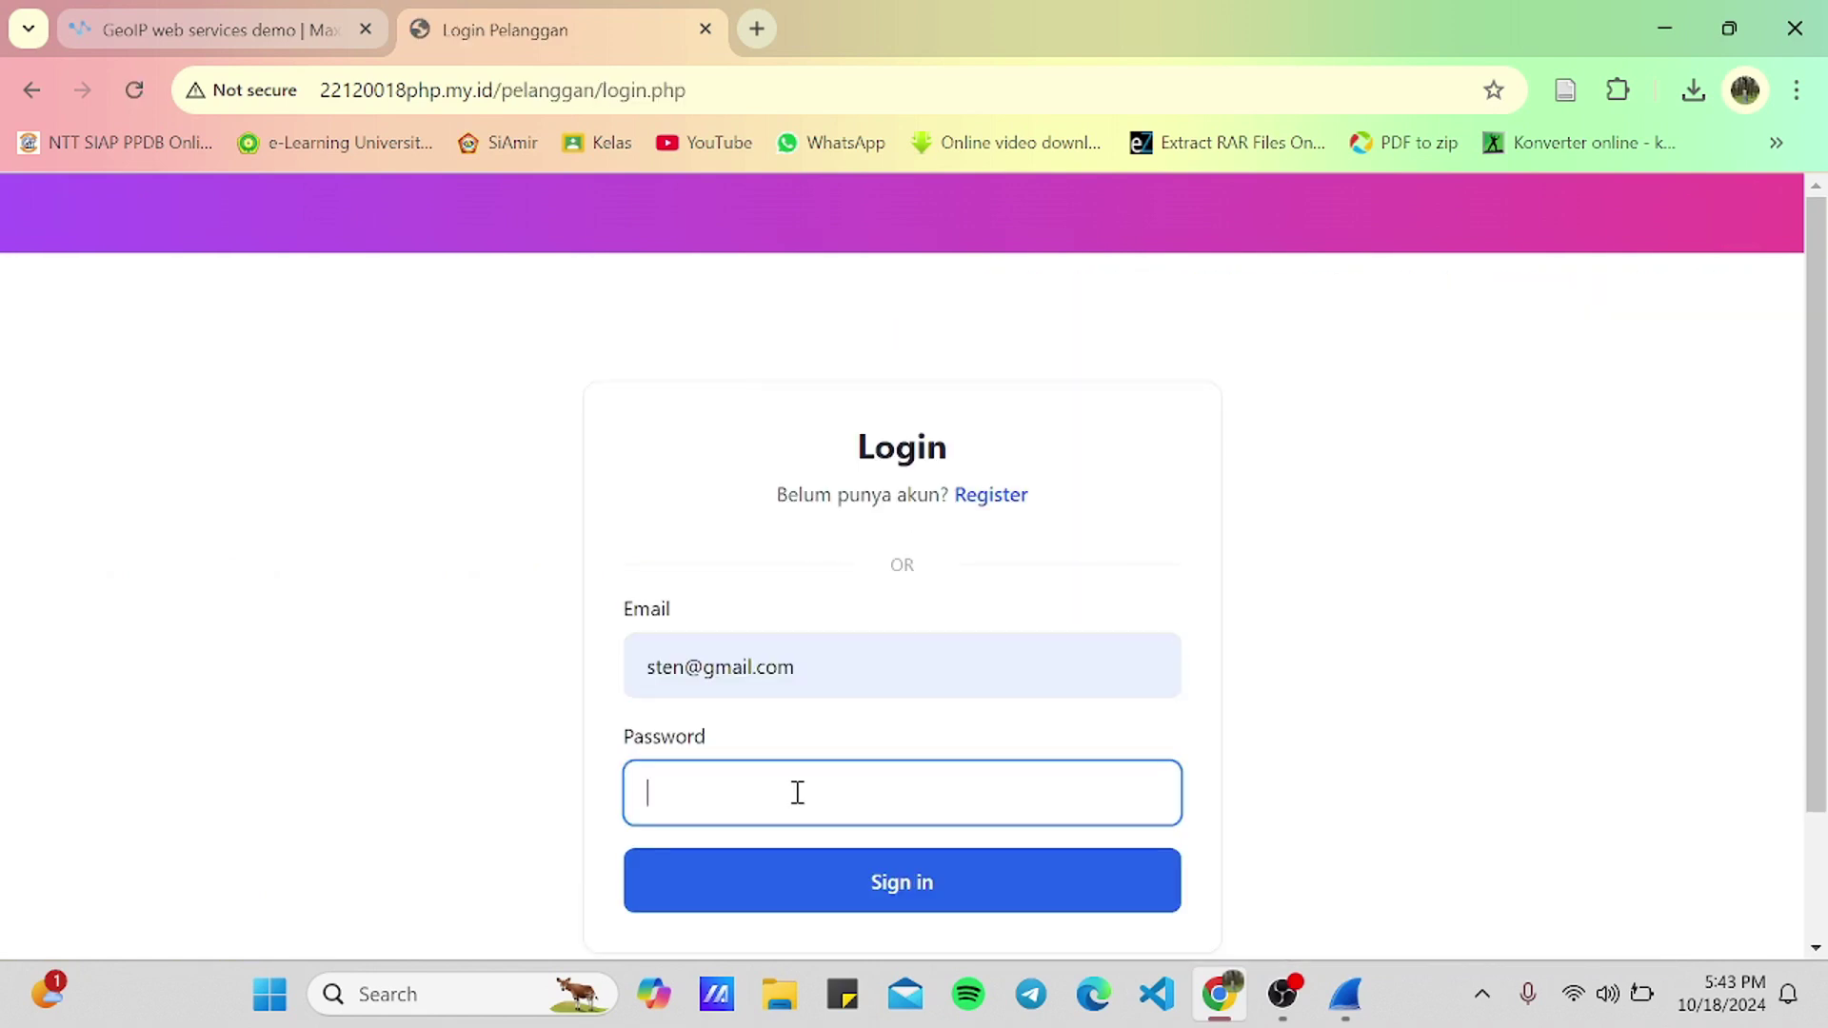
{"action": "type", "text": "••"}
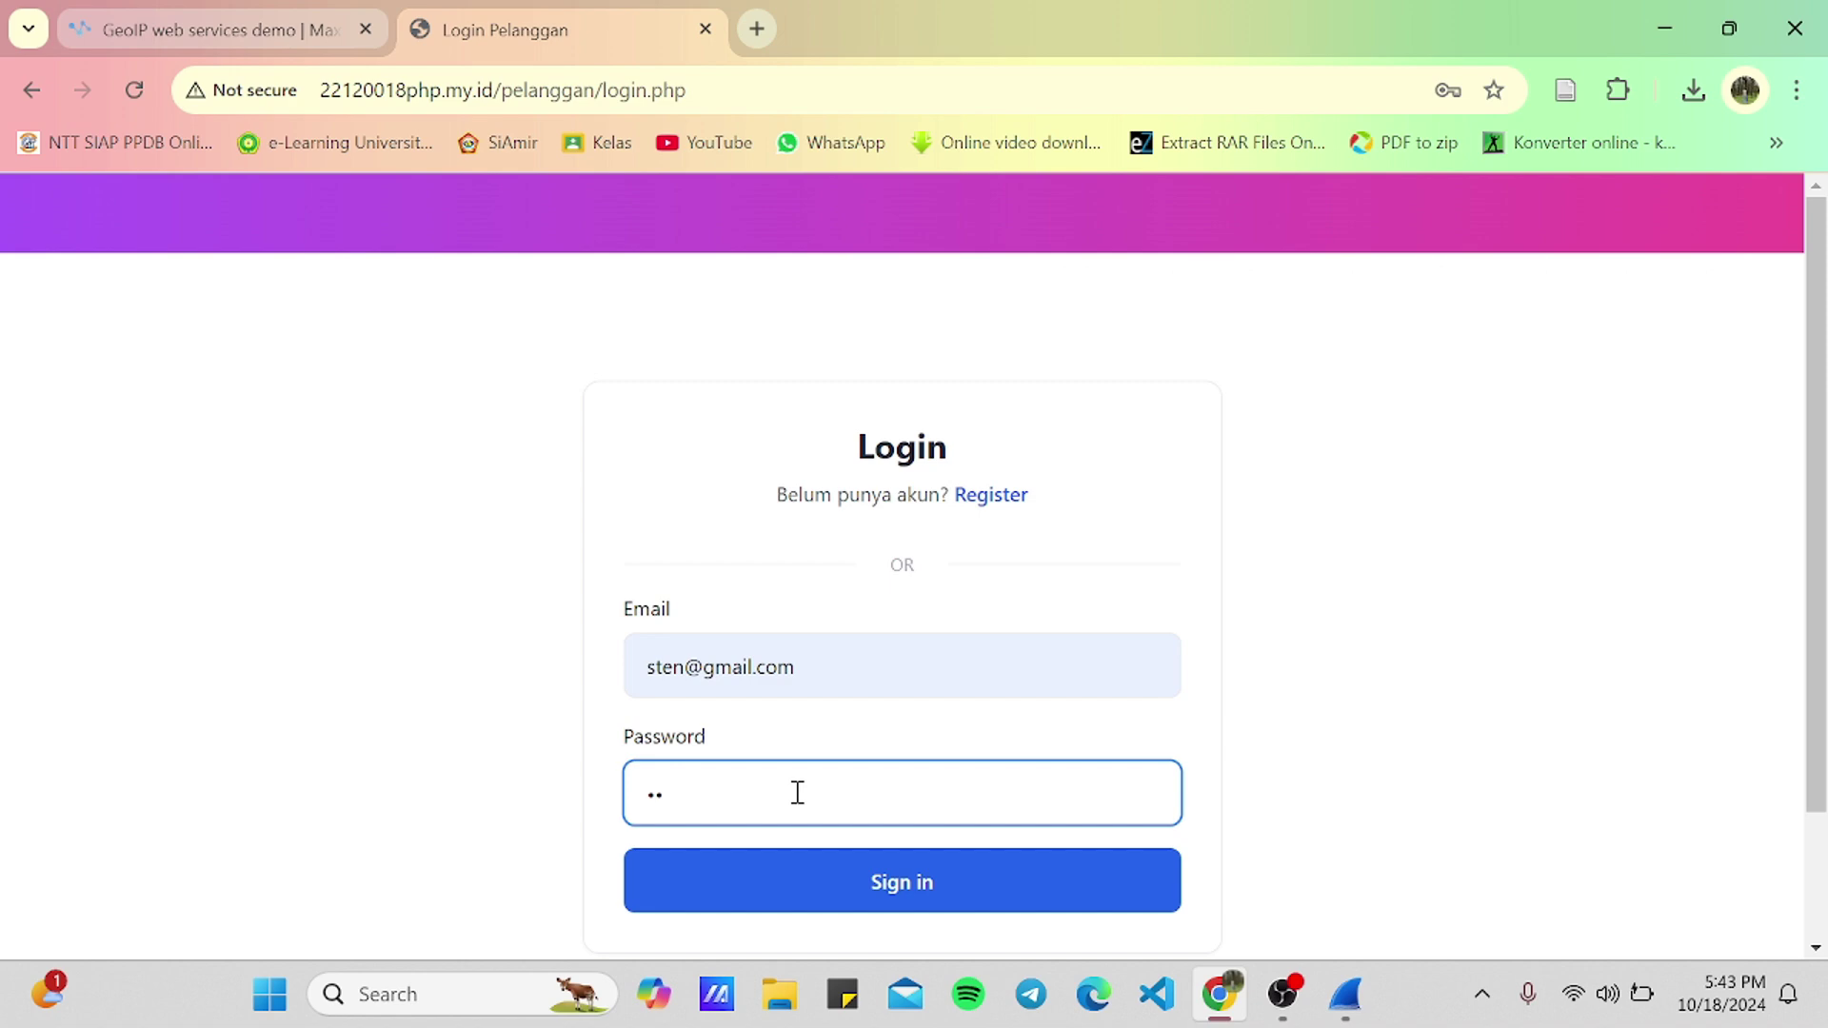
{"action": "left_click", "coordinate": [792, 891]}
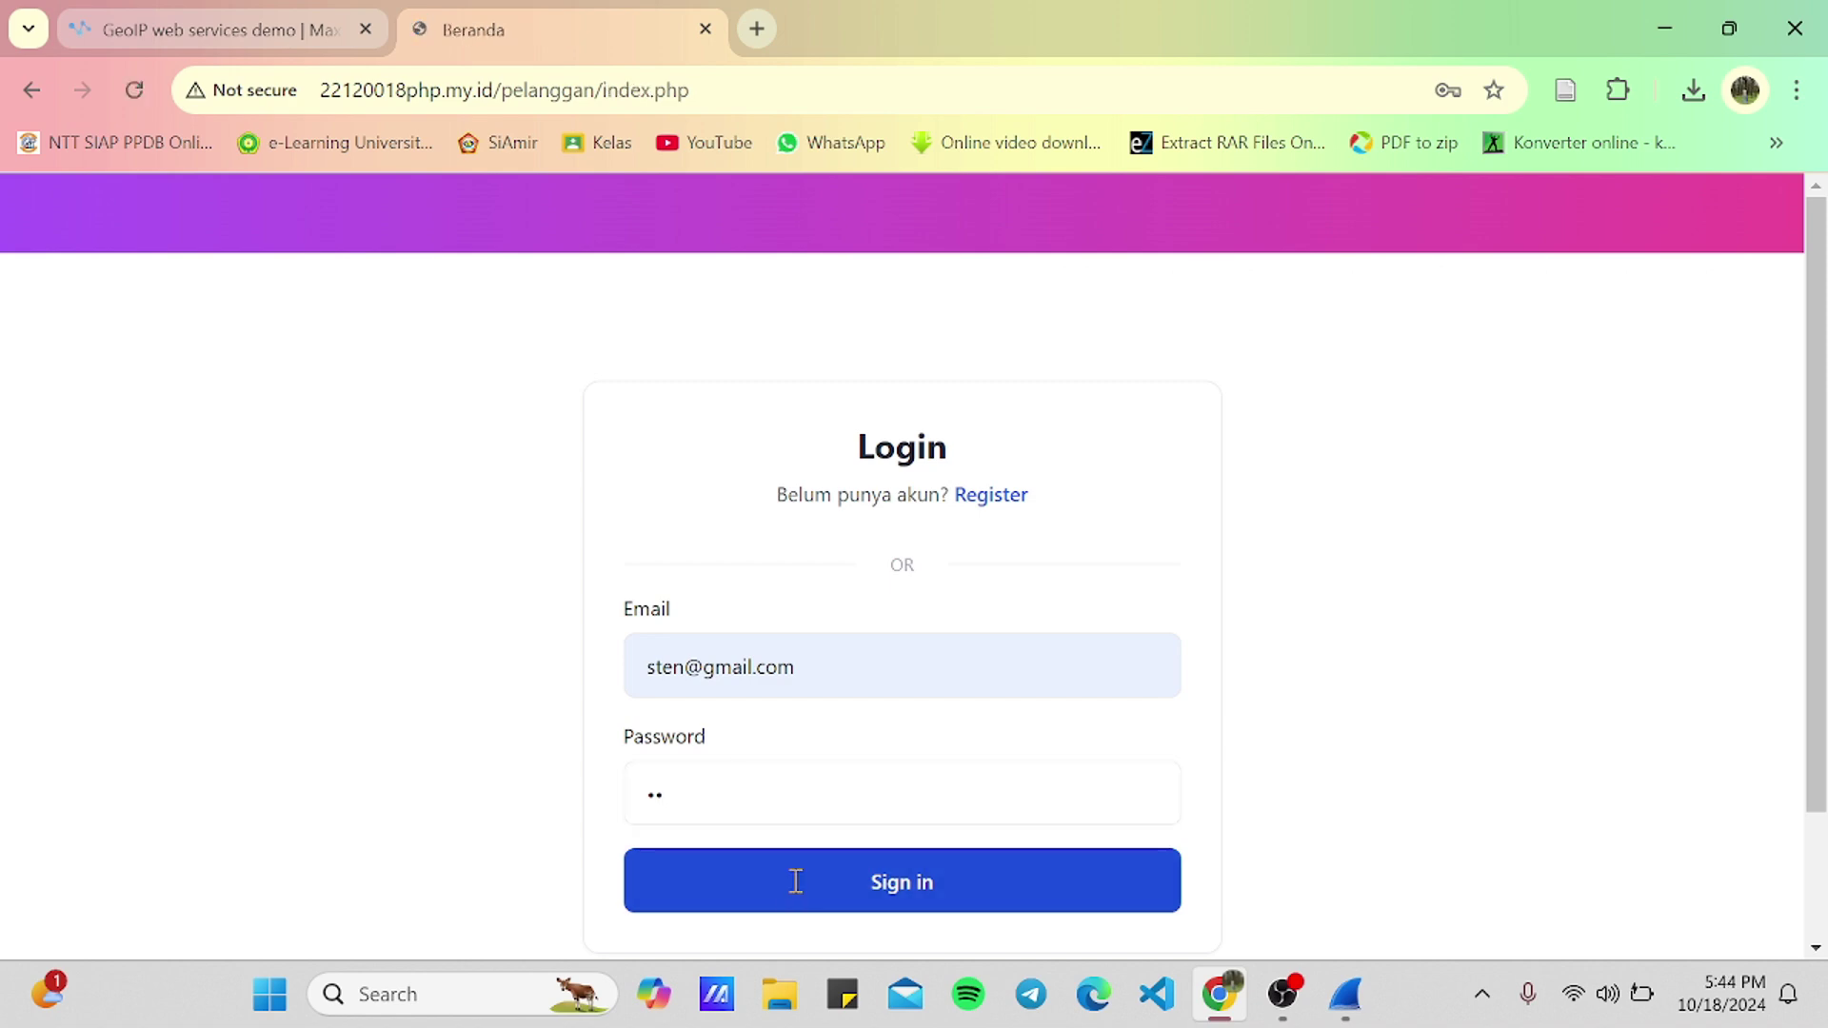
{"action": "scroll", "coordinate": [902, 689], "scroll_direction": "down", "scroll_amount": 5}
{"action": "scroll", "coordinate": [904, 689], "scroll_direction": "up", "scroll_amount": 5}
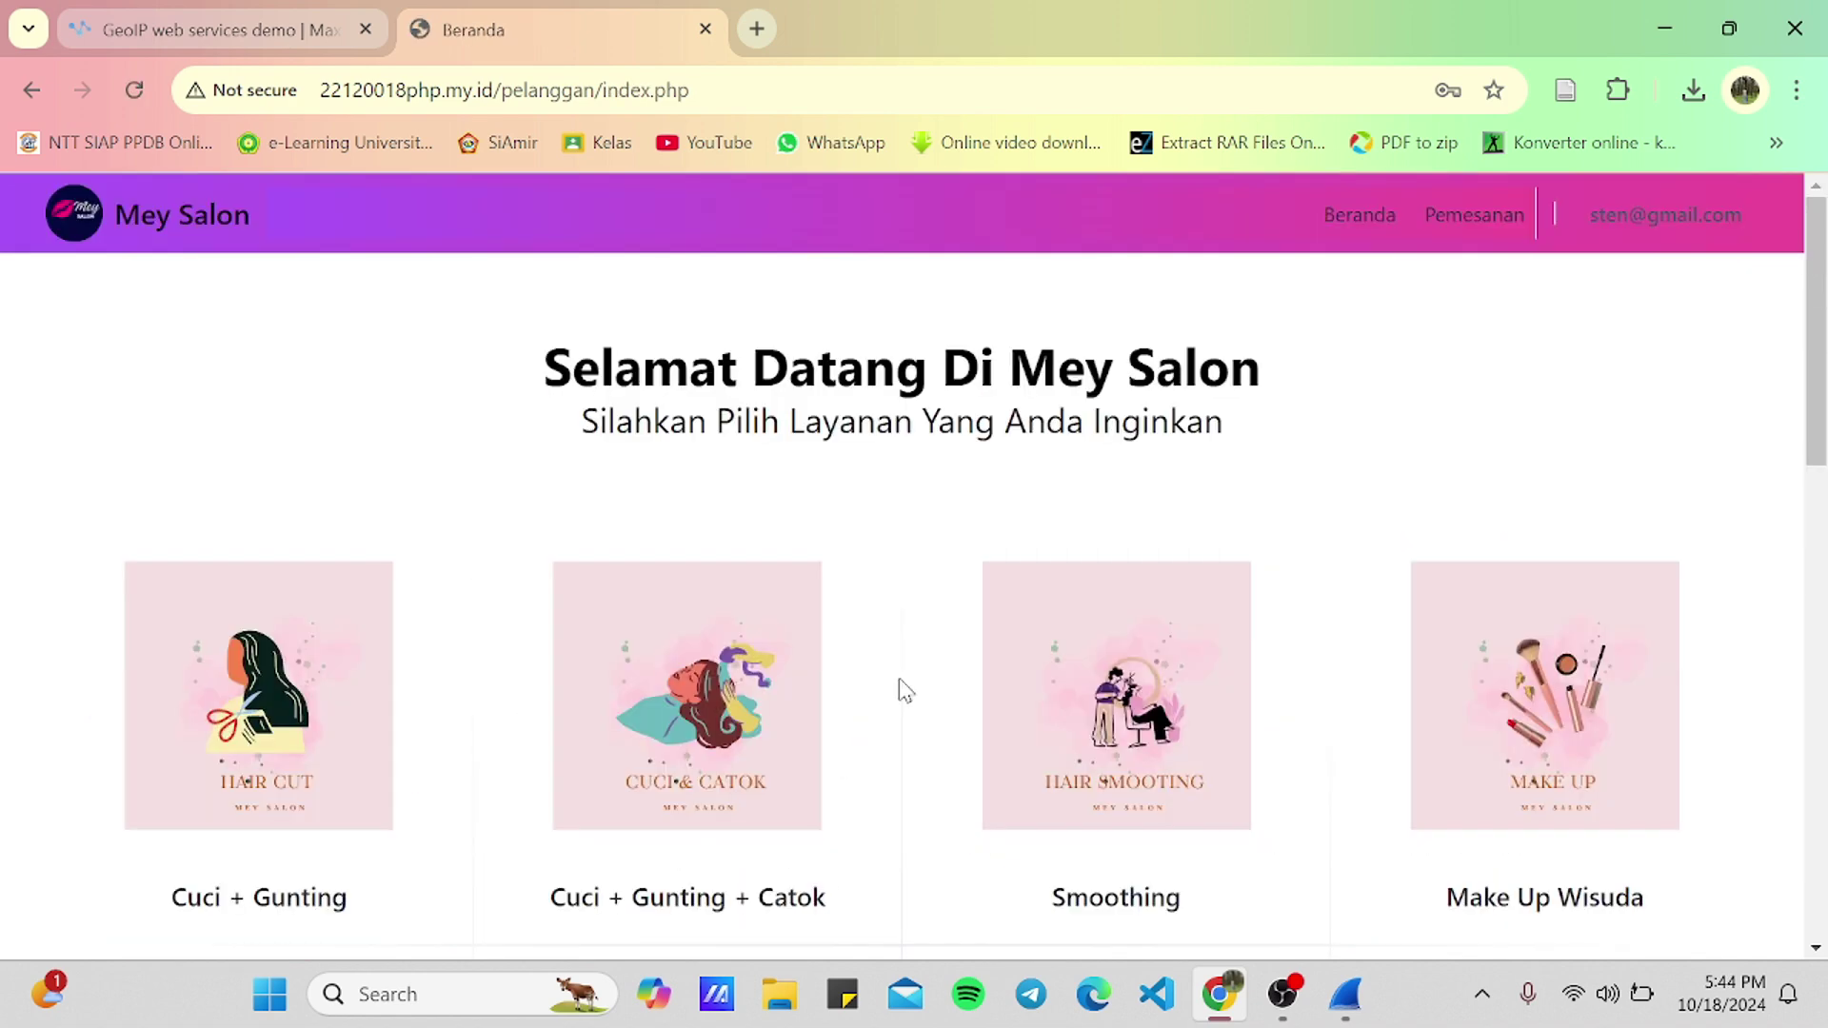
- Switch to Wireshark, stop the Wi-Fi capture and return to the first captured packet
{"action": "left_click", "coordinate": [1358, 999]}
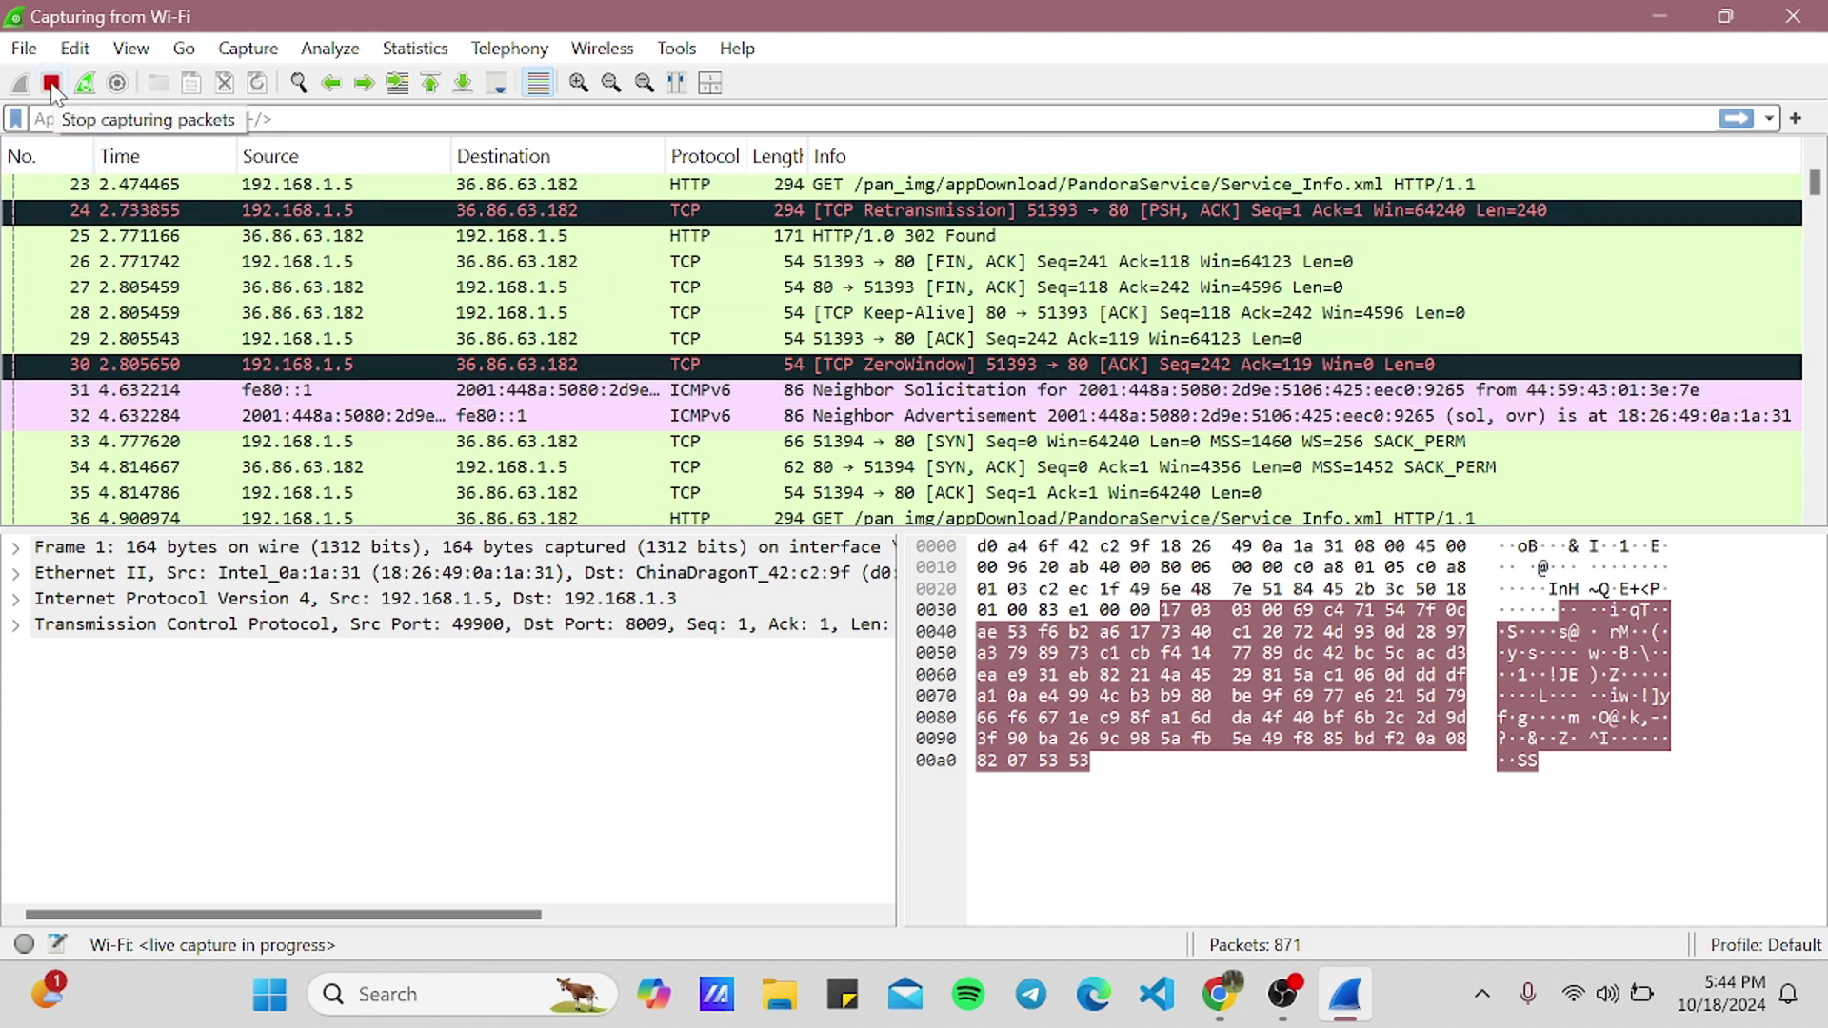
{"action": "left_click", "coordinate": [52, 84]}
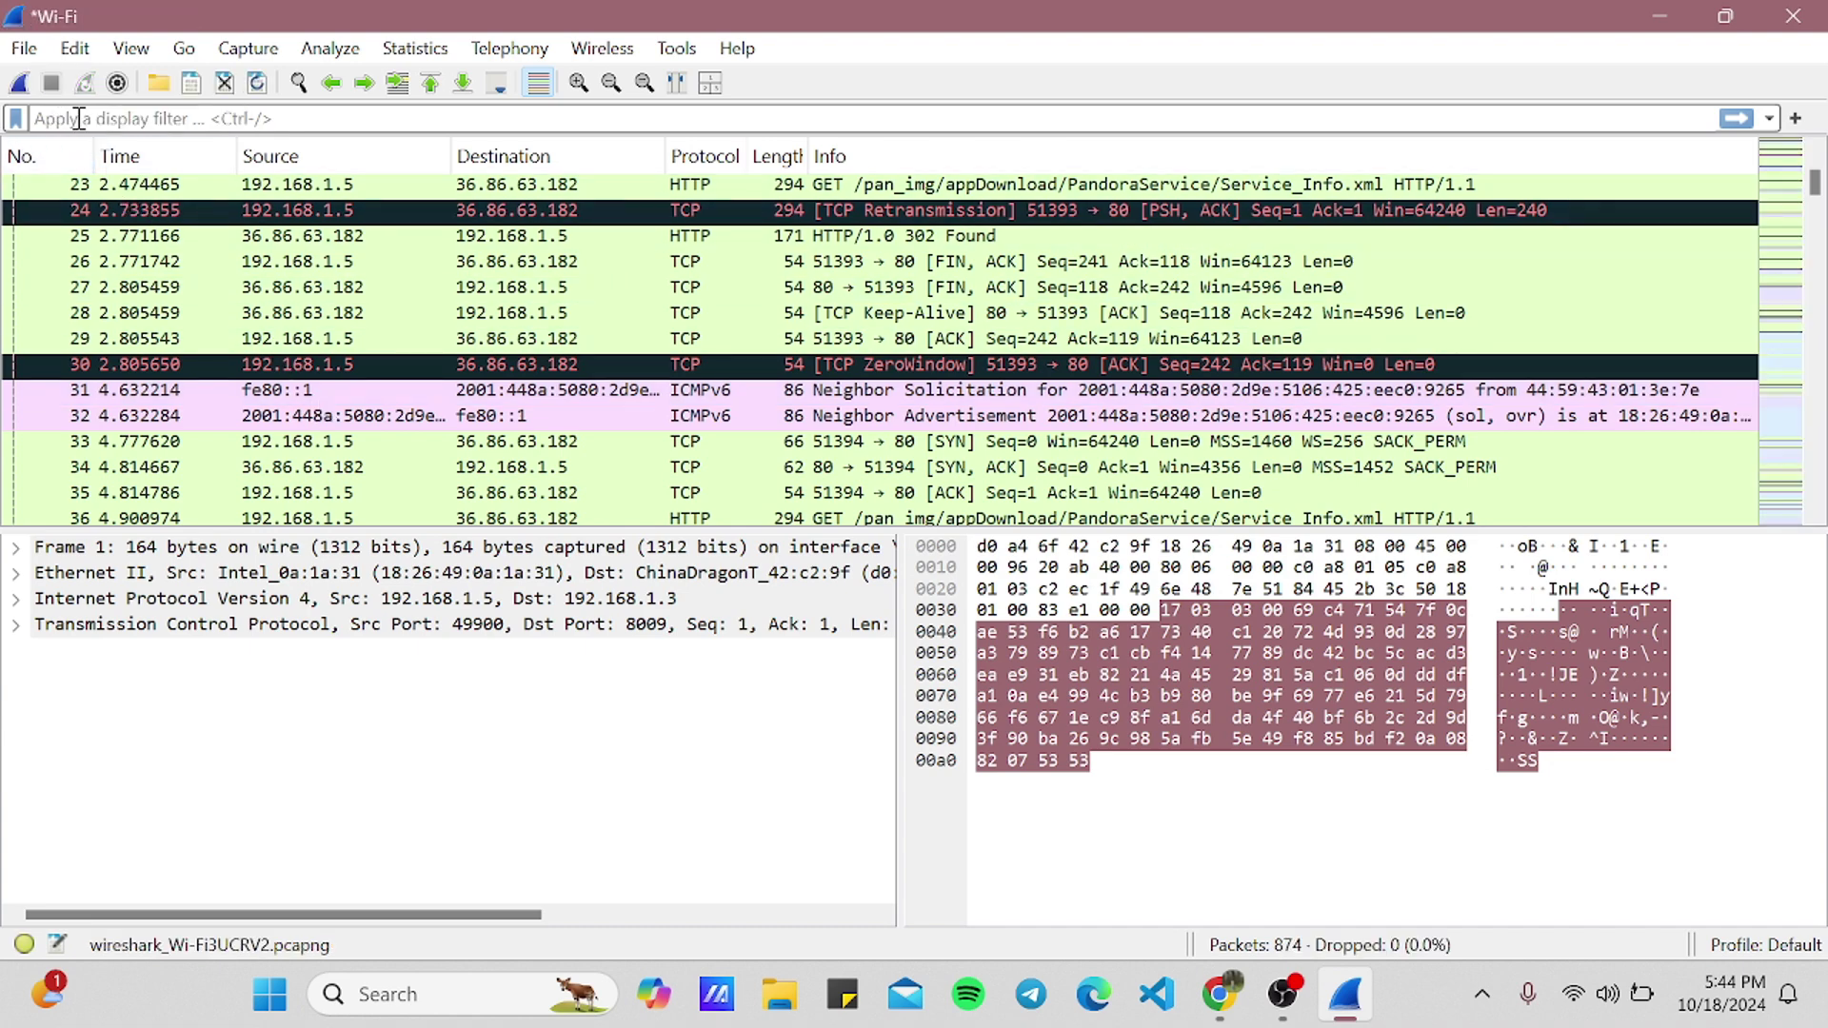
{"action": "scroll", "coordinate": [621, 461], "scroll_direction": "up", "scroll_amount": 7}
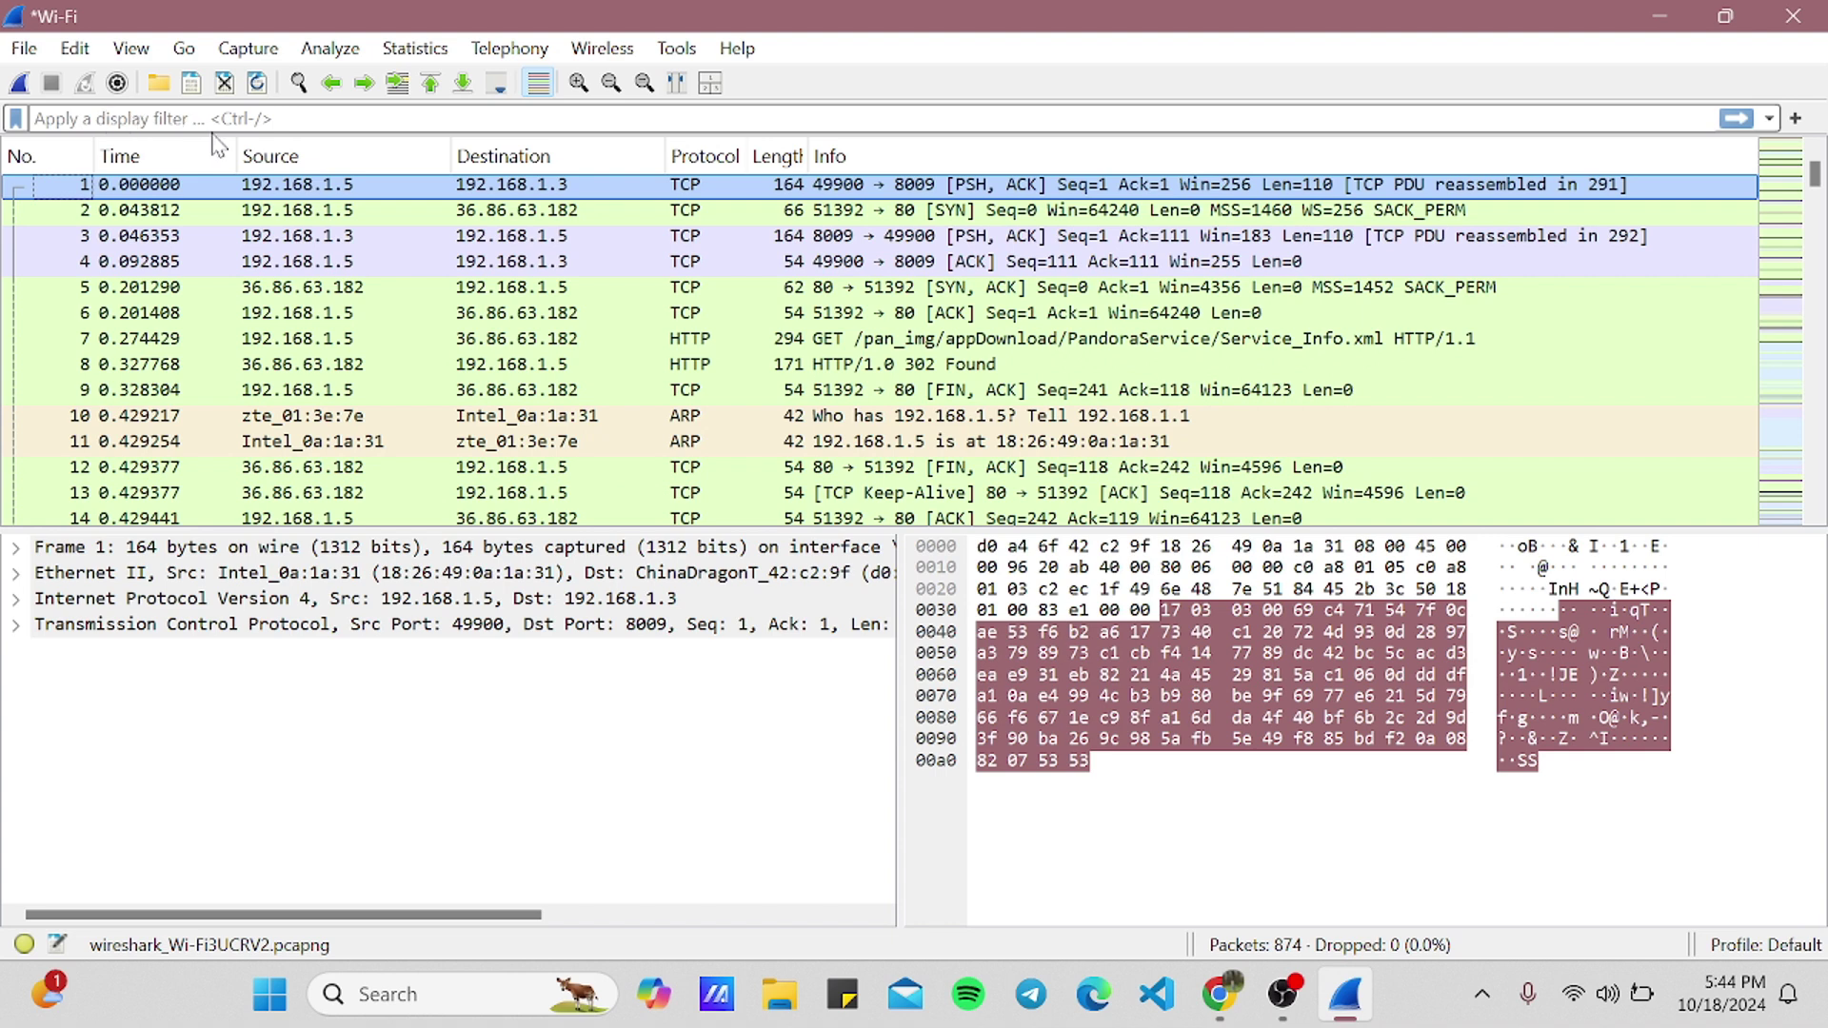
- Apply the display filter http to the captured packets and select the GET request in packet 23
{"action": "left_click", "coordinate": [294, 122]}
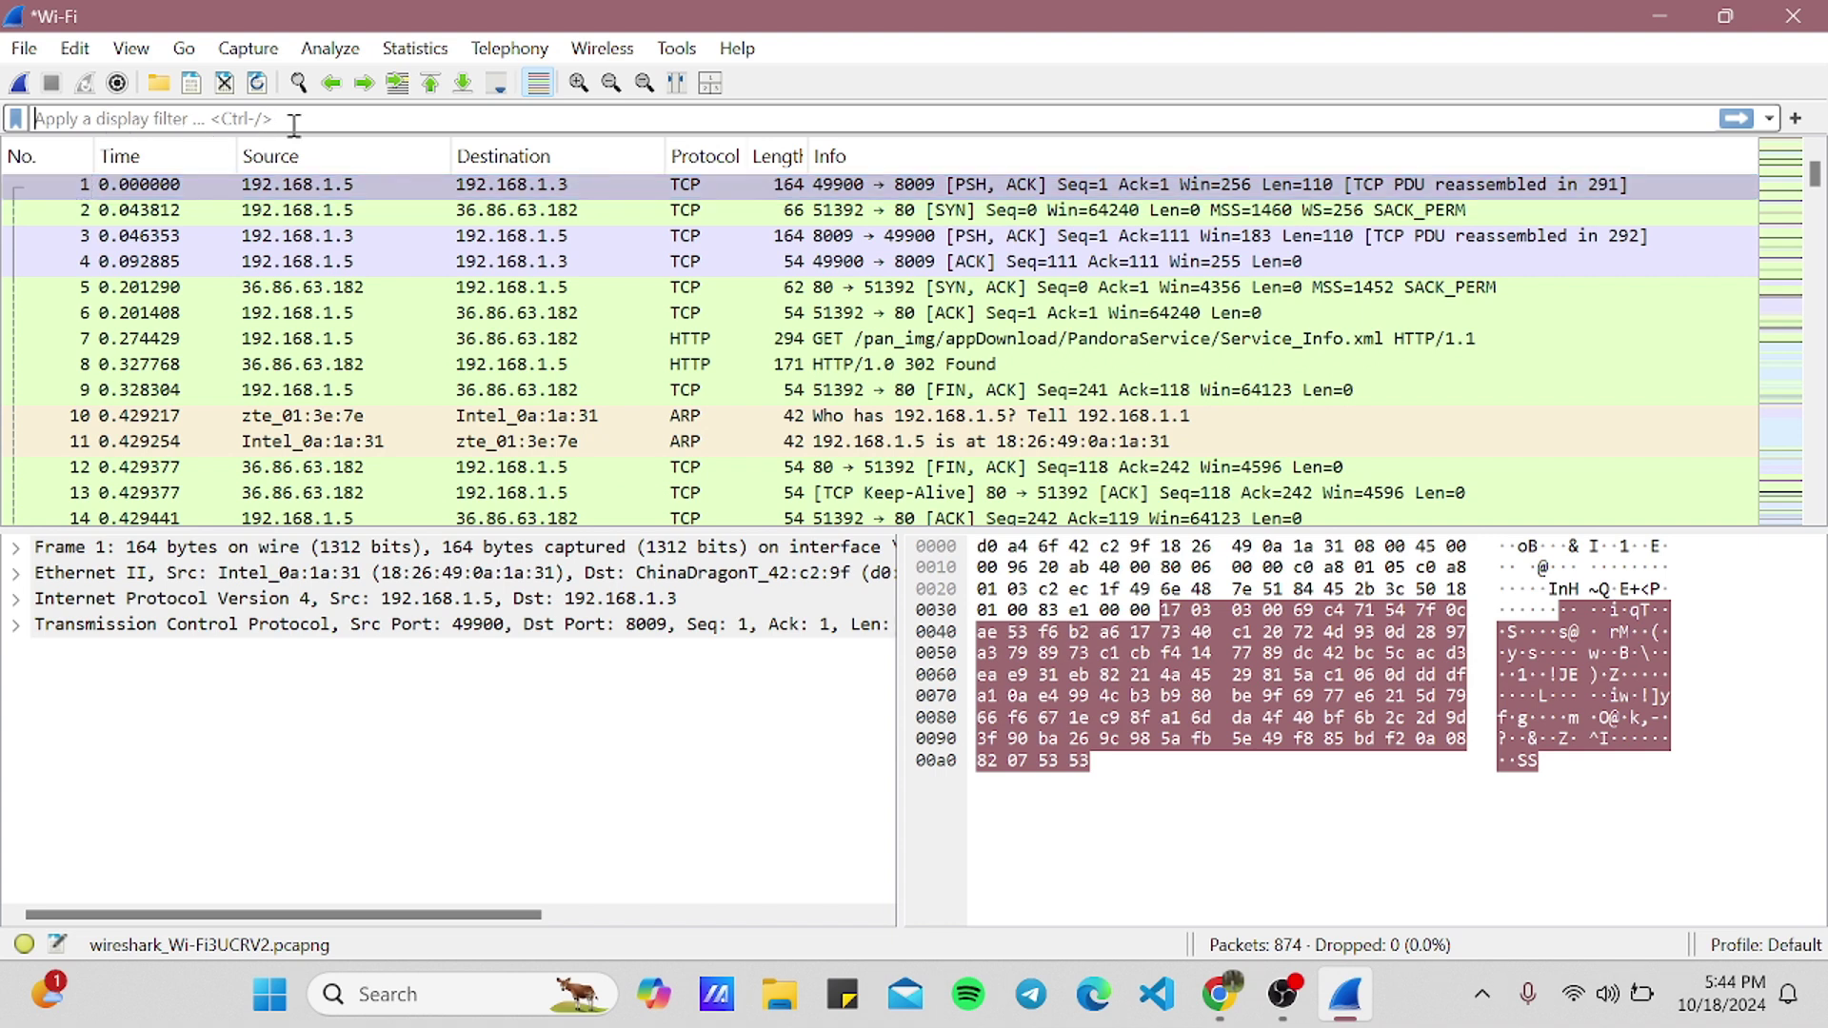
{"action": "type", "text": "http"}
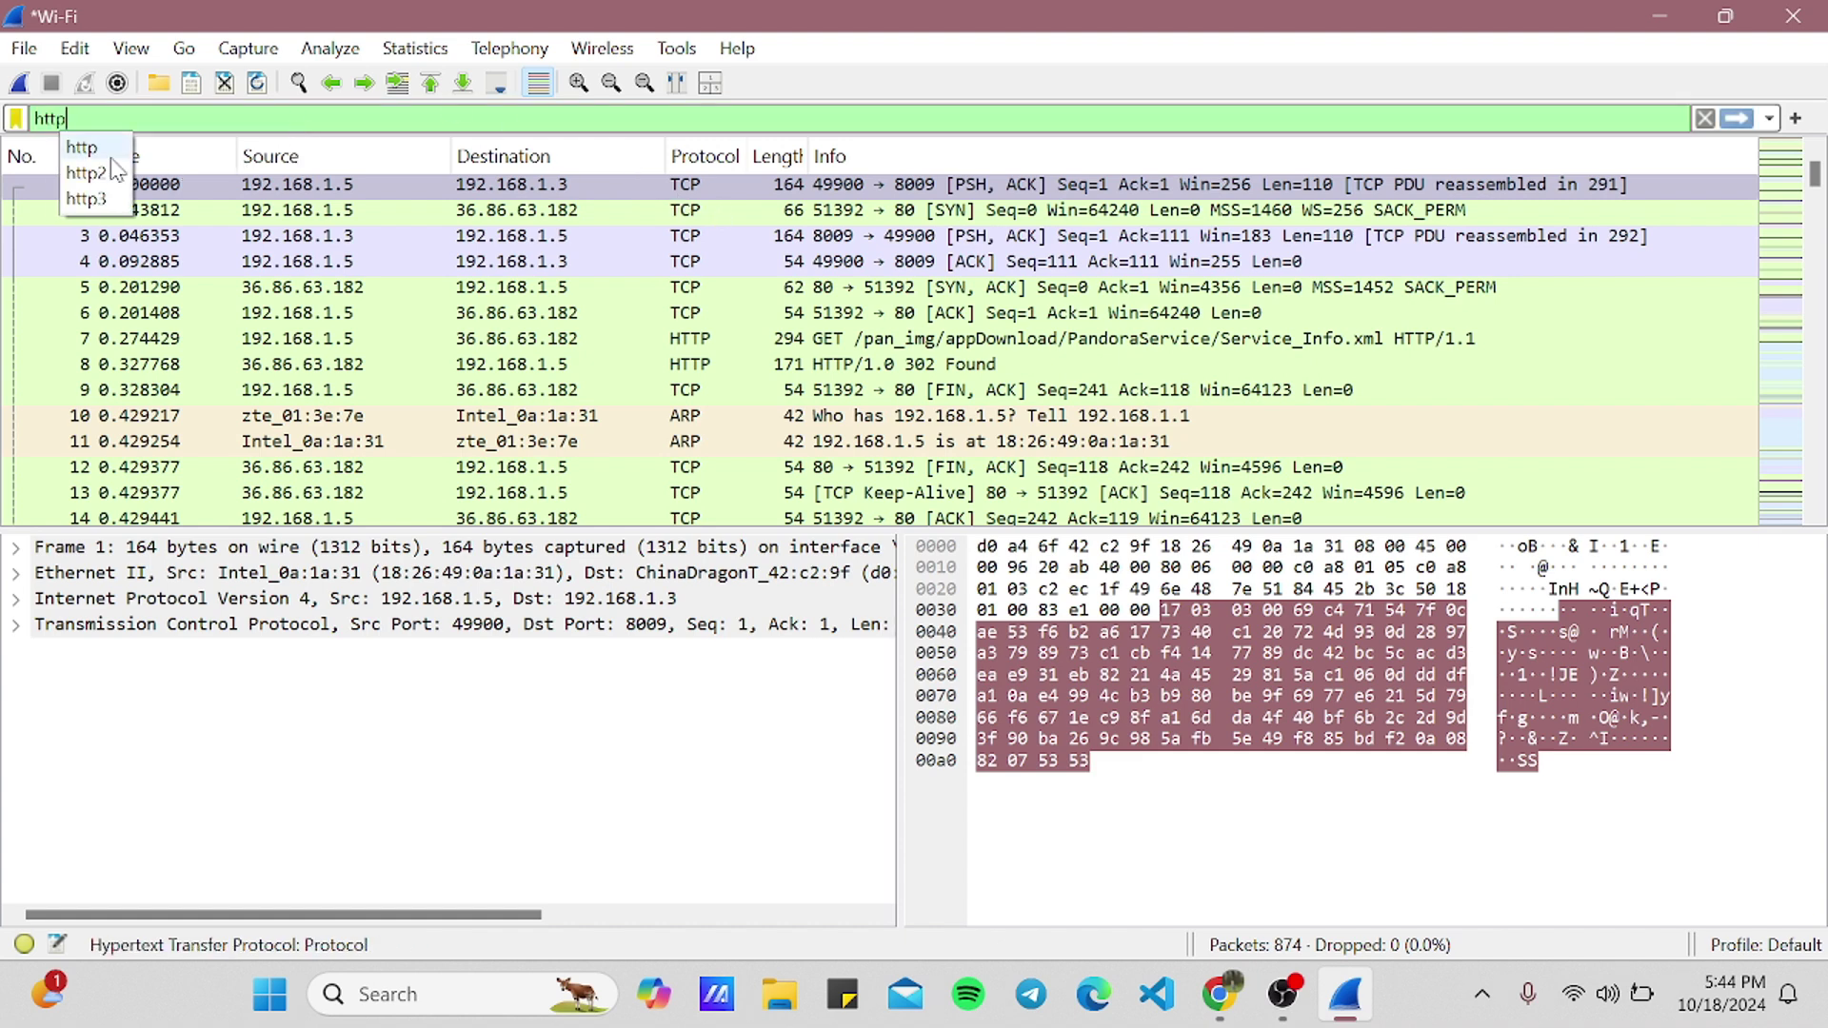
{"action": "left_click", "coordinate": [695, 188]}
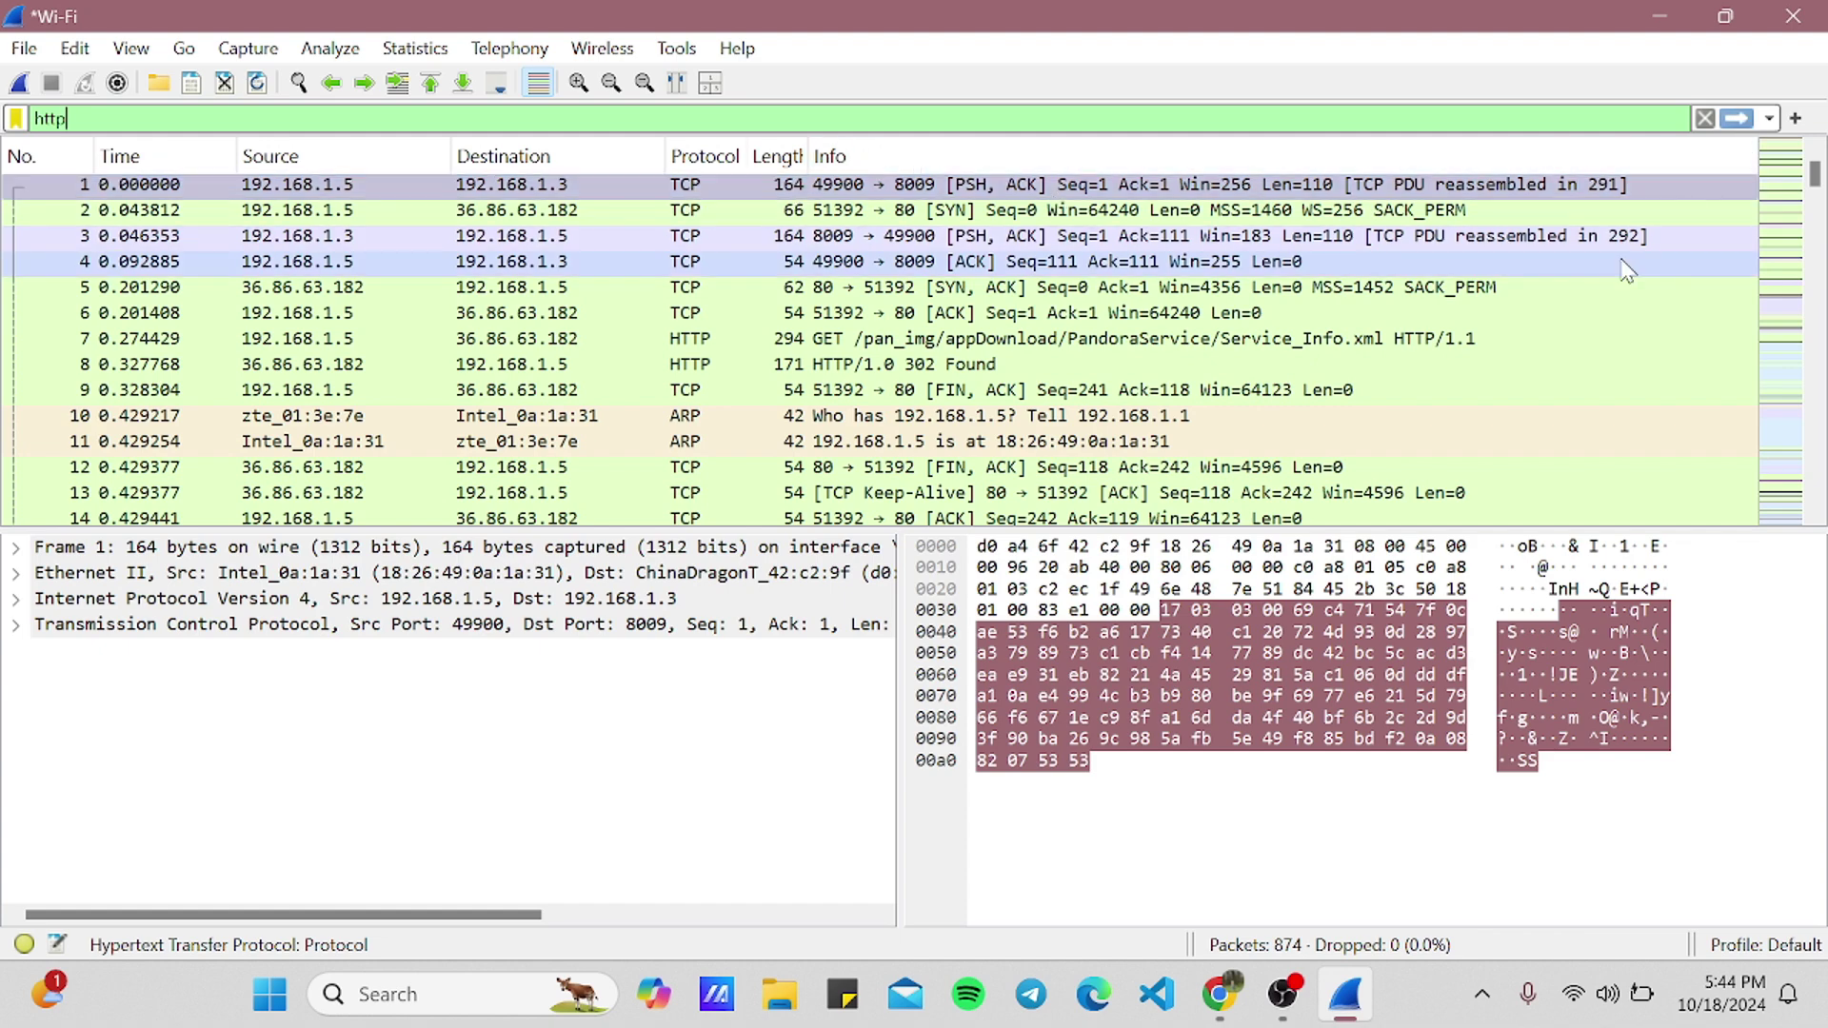
{"action": "key", "text": "Return"}
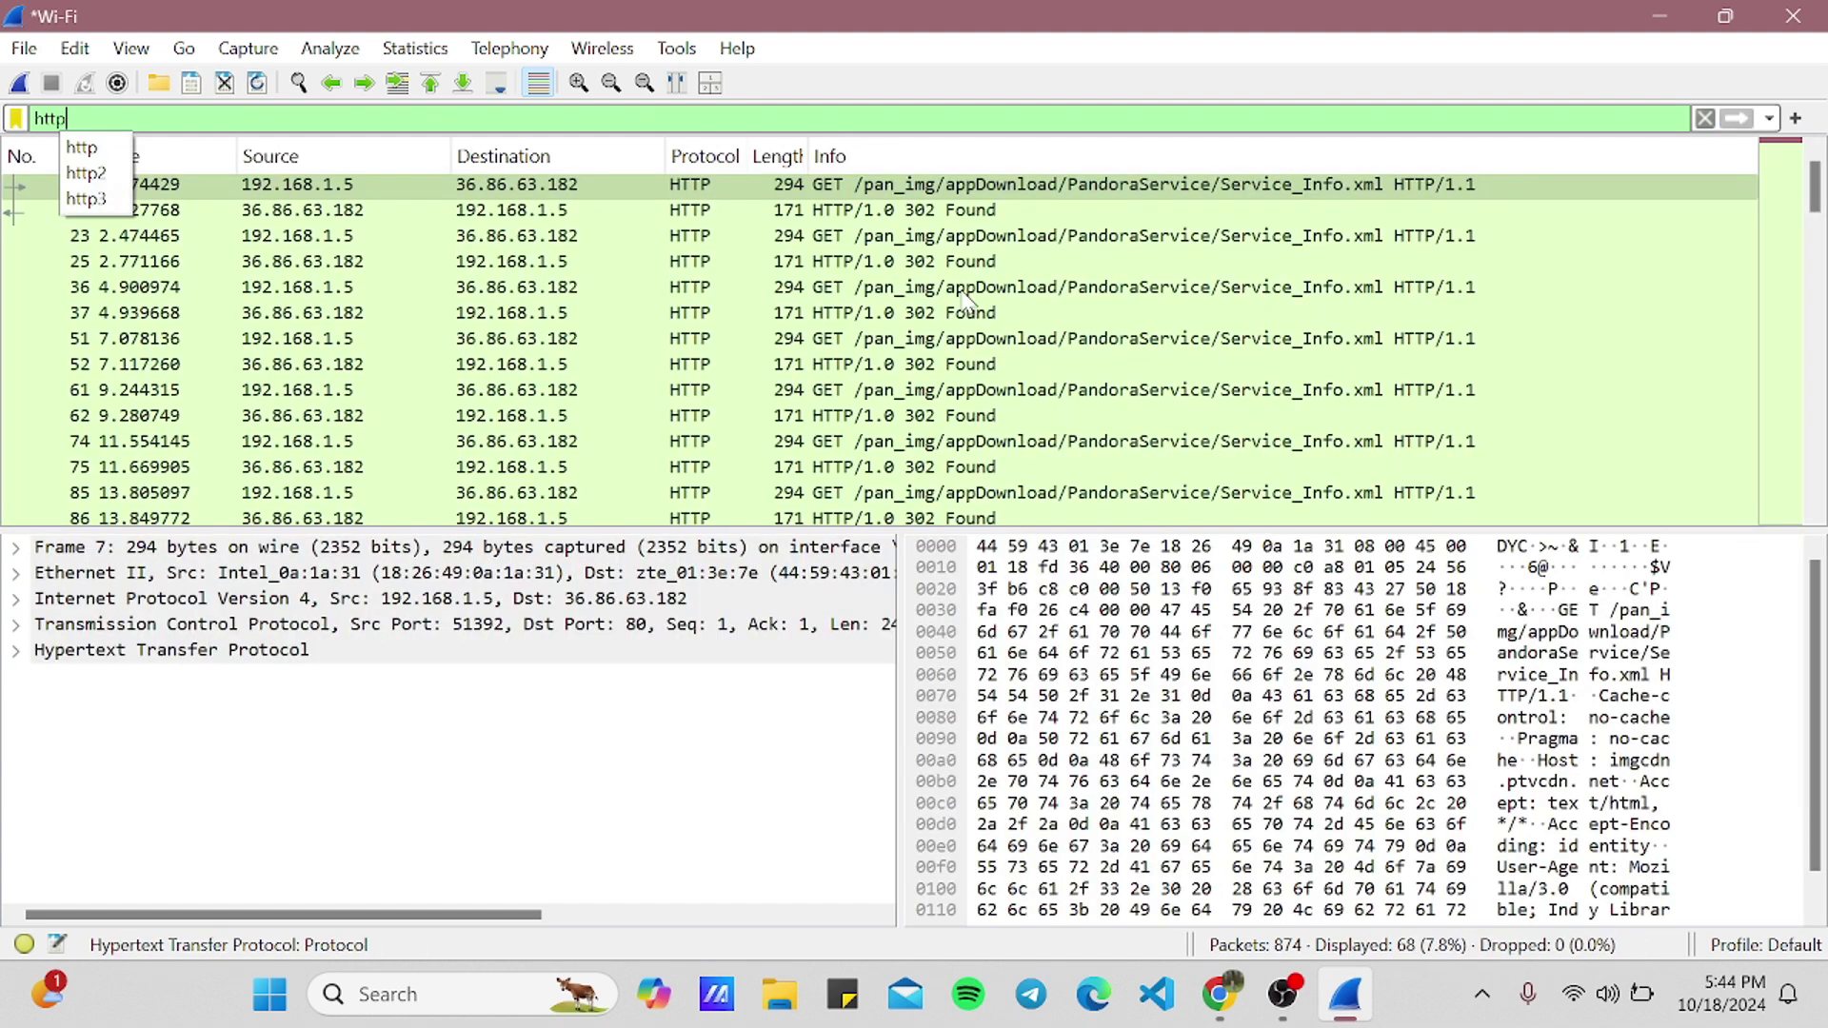
{"action": "left_click", "coordinate": [416, 233]}
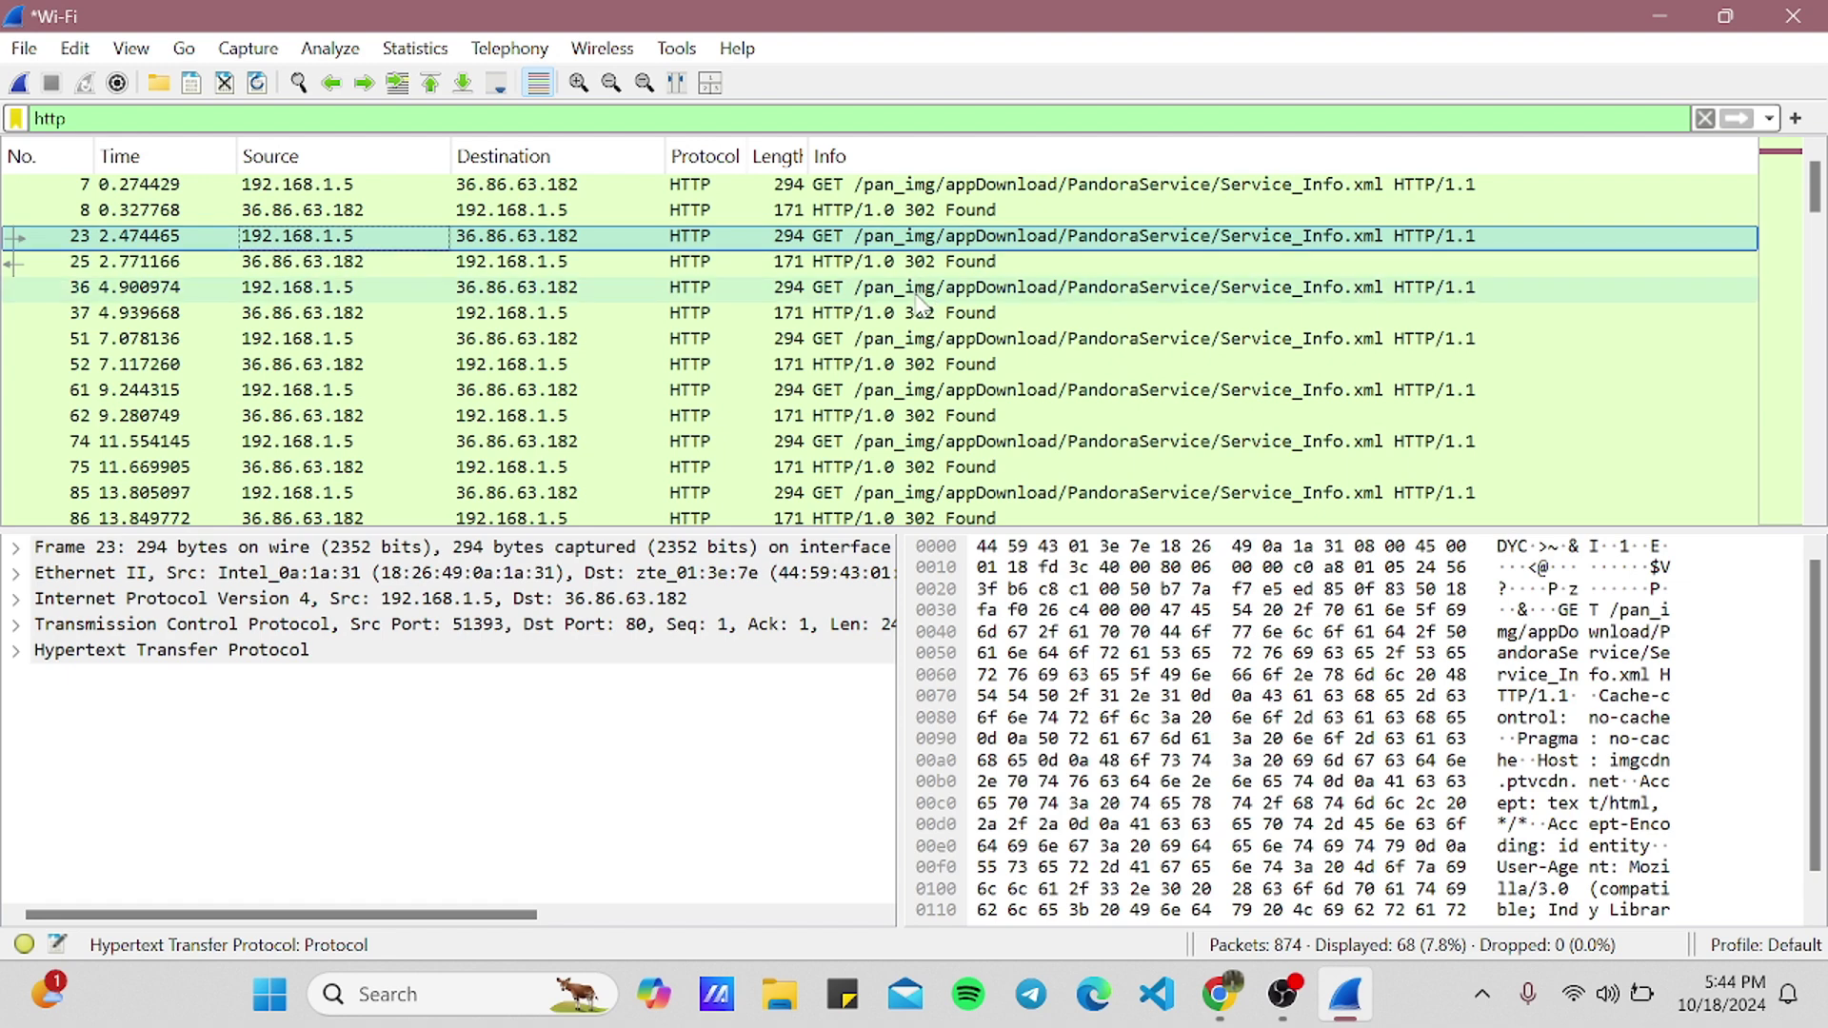
- Find the POST /pelanggan/controllers/login.php packet among the HTTP traffic and open its details in a separate window
{"action": "scroll", "coordinate": [887, 329], "scroll_direction": "down", "scroll_amount": 9}
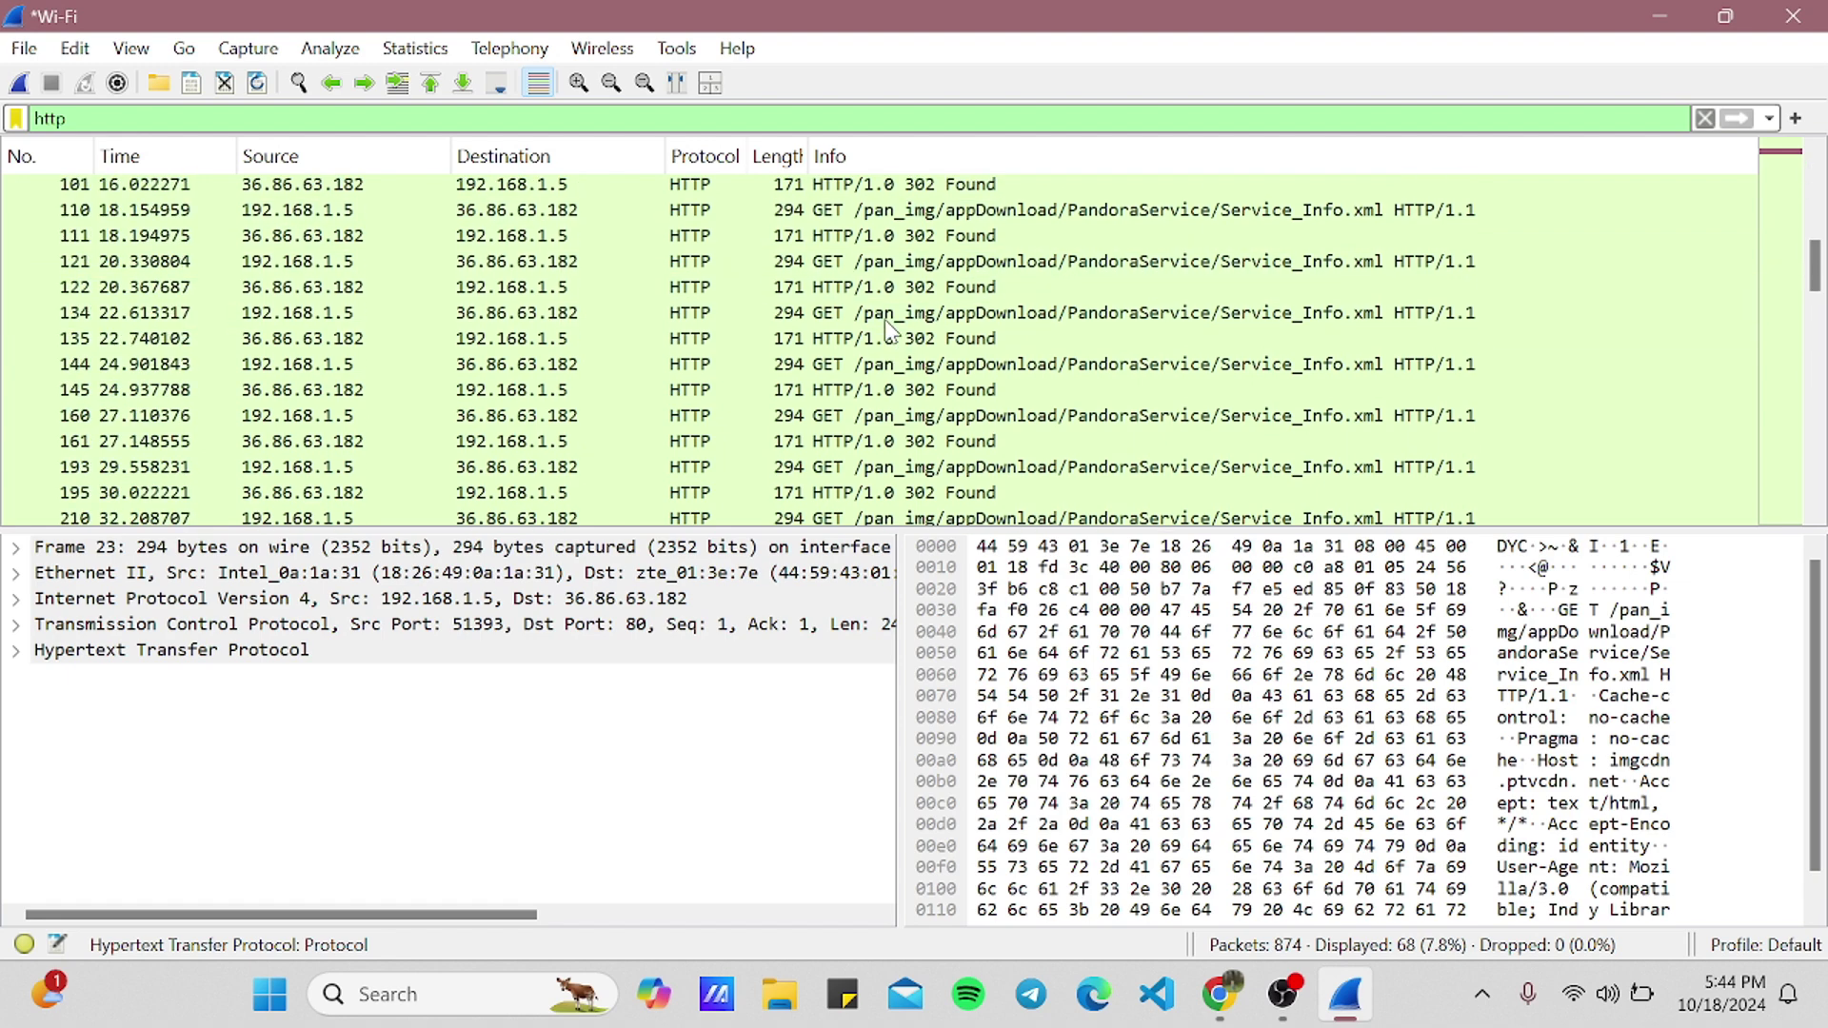
{"action": "scroll", "coordinate": [885, 328], "scroll_direction": "down", "scroll_amount": 8}
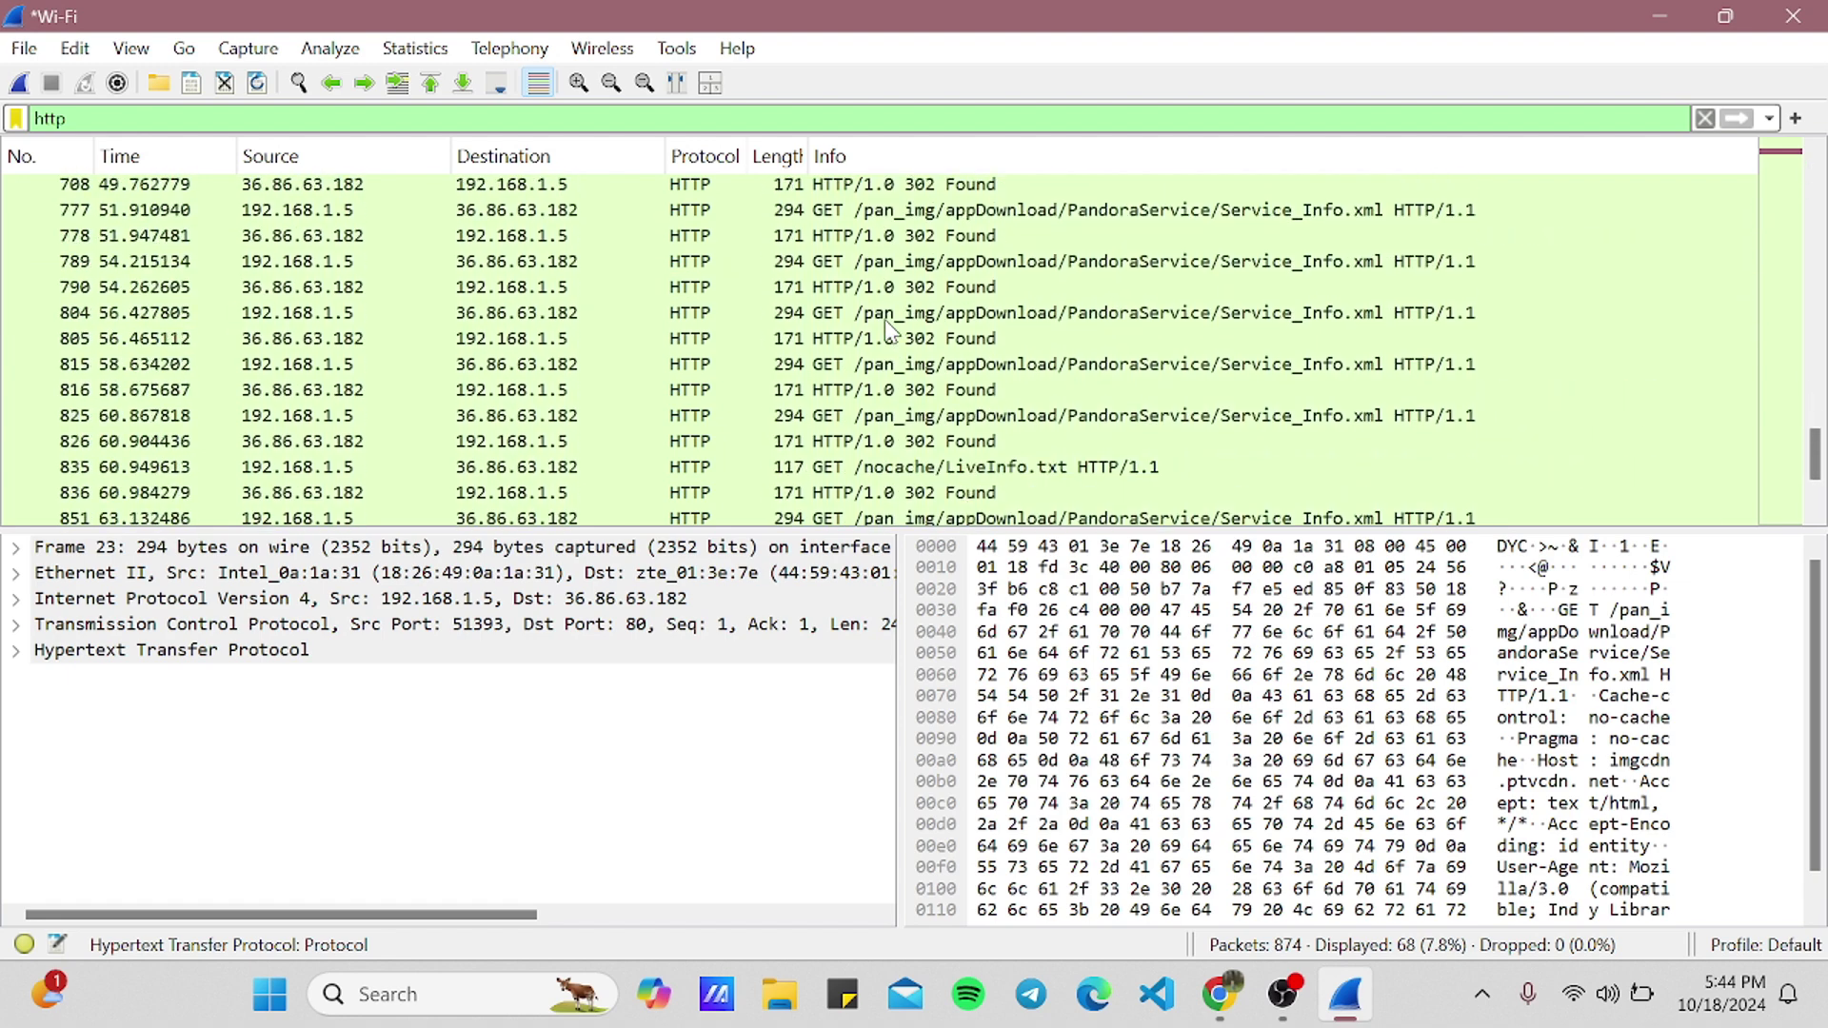
{"action": "scroll", "coordinate": [885, 328], "scroll_direction": "up", "scroll_amount": 8}
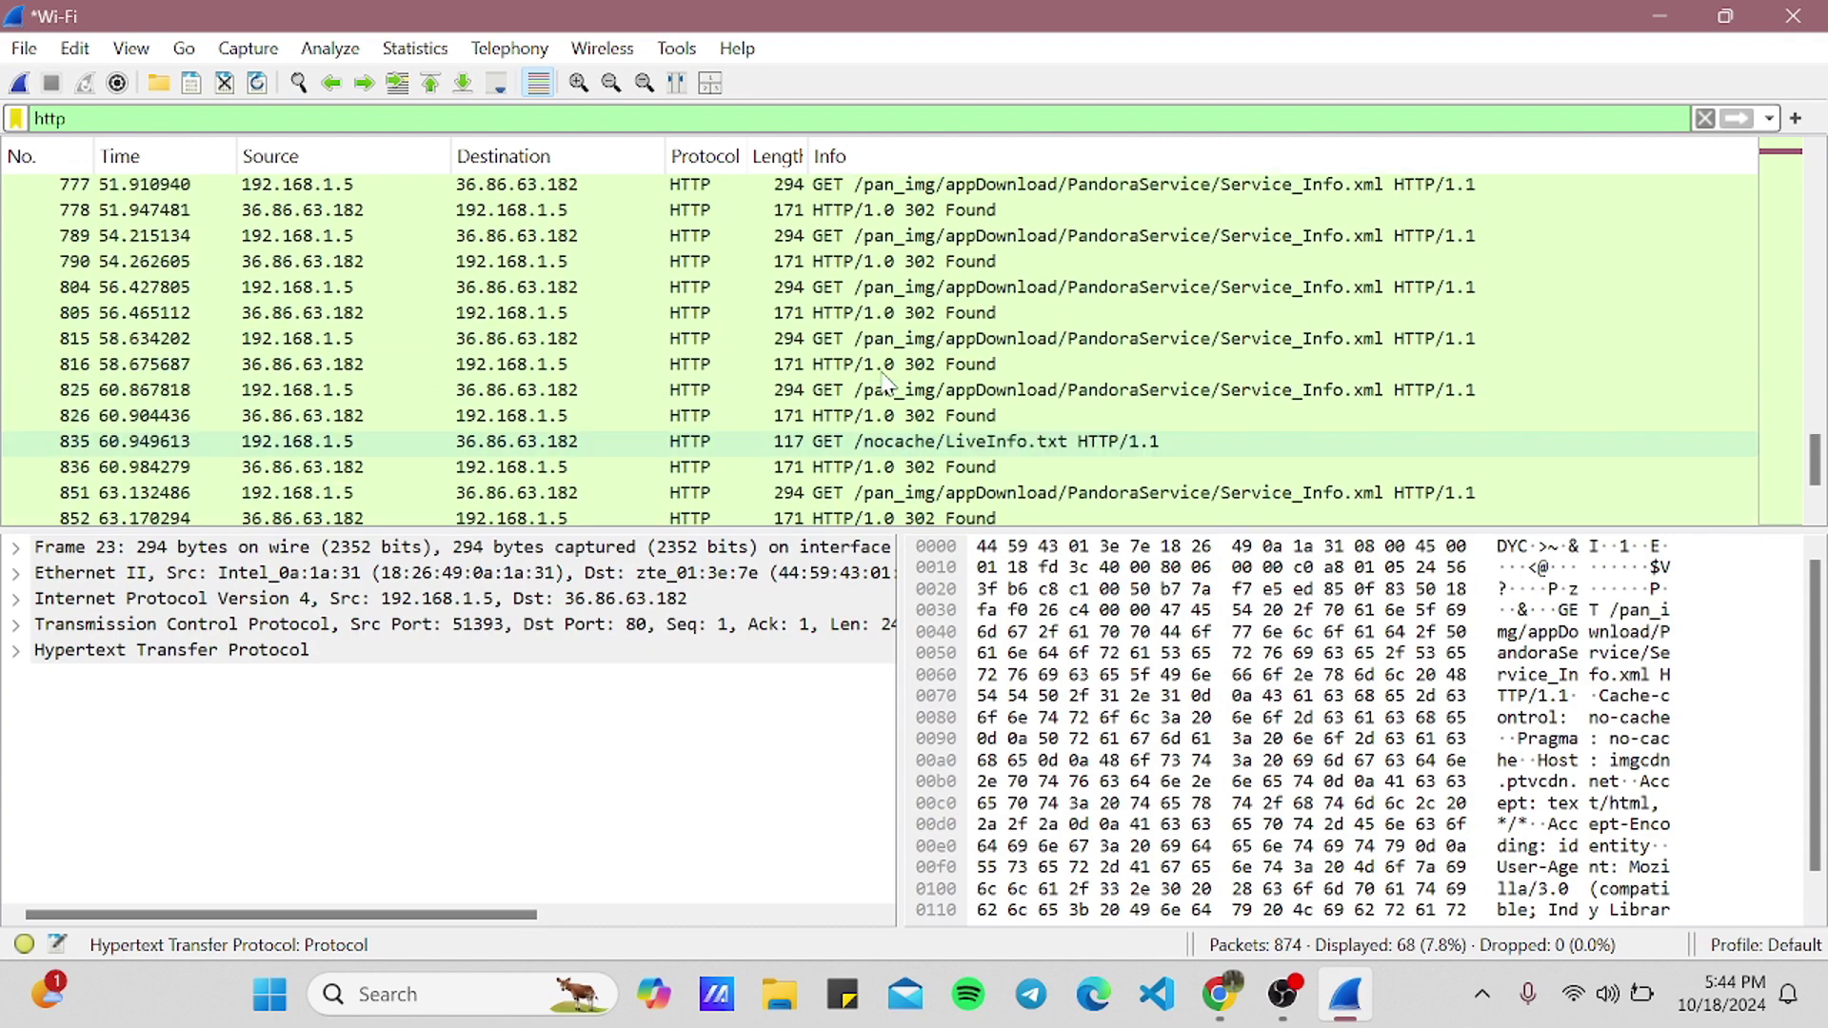
{"action": "scroll", "coordinate": [885, 381], "scroll_direction": "down", "scroll_amount": 1}
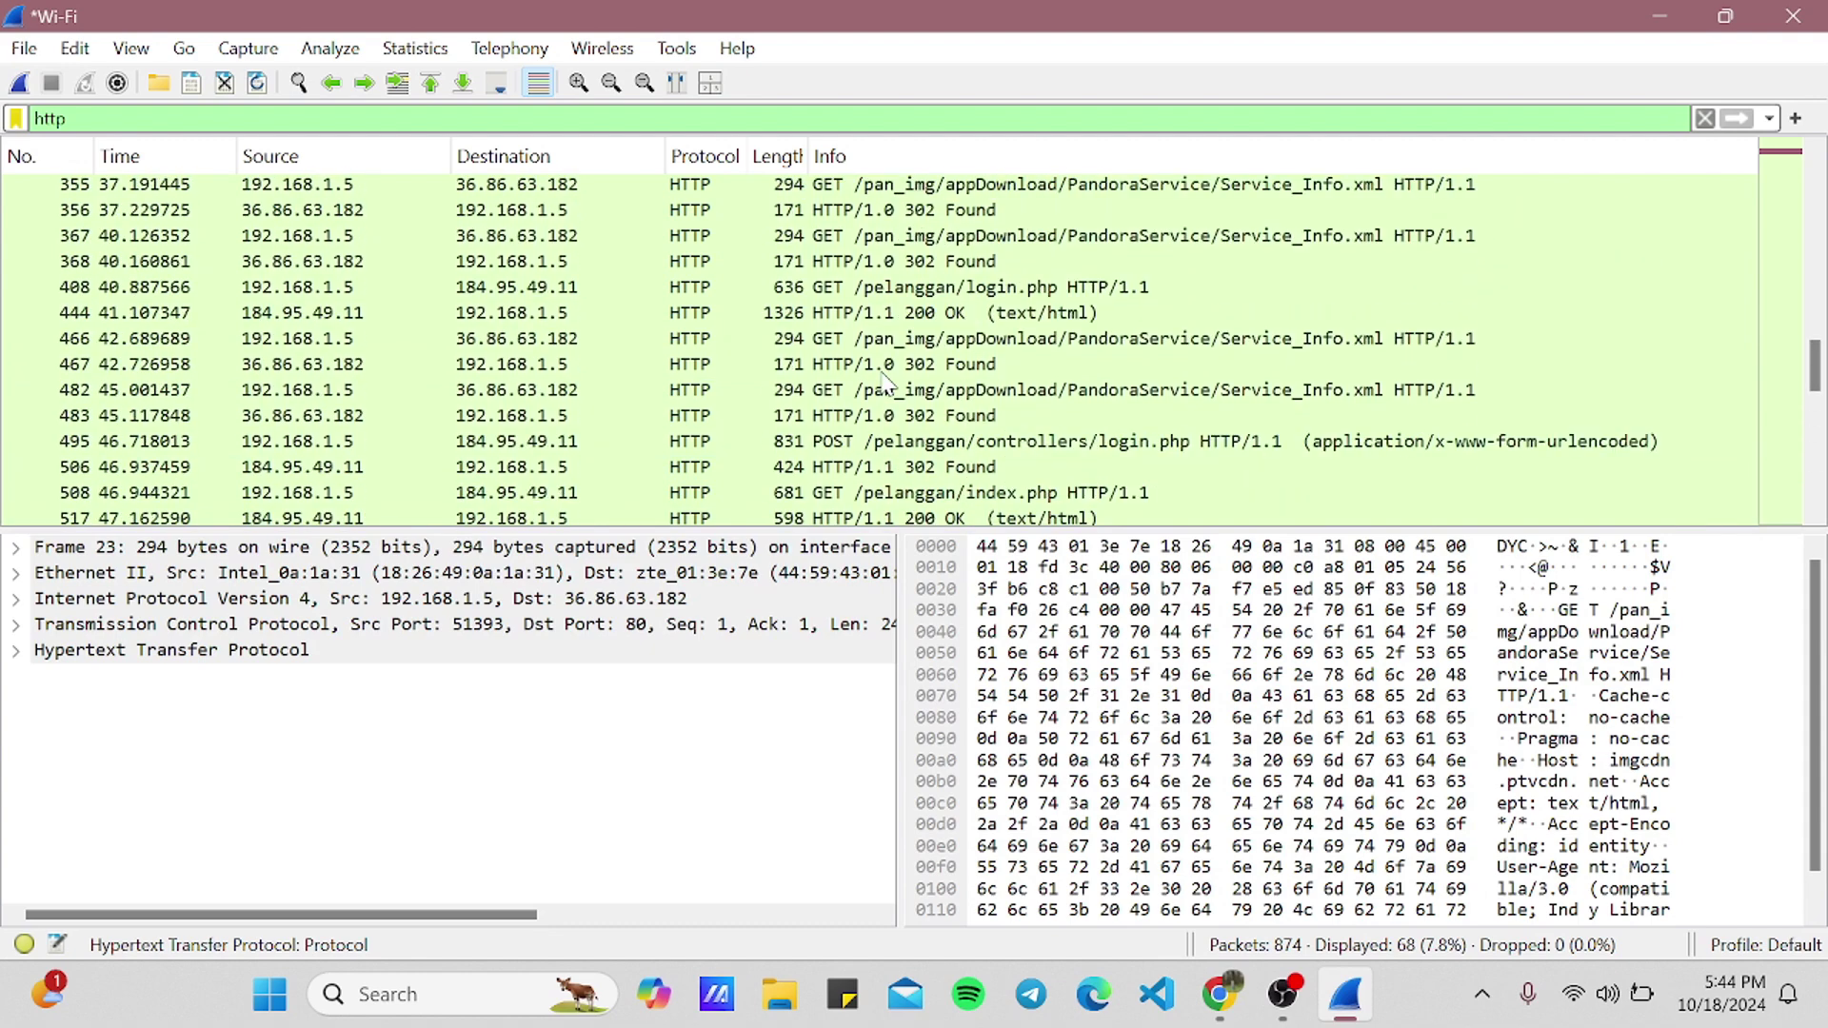
{"action": "scroll", "coordinate": [886, 381], "scroll_direction": "up", "scroll_amount": 10}
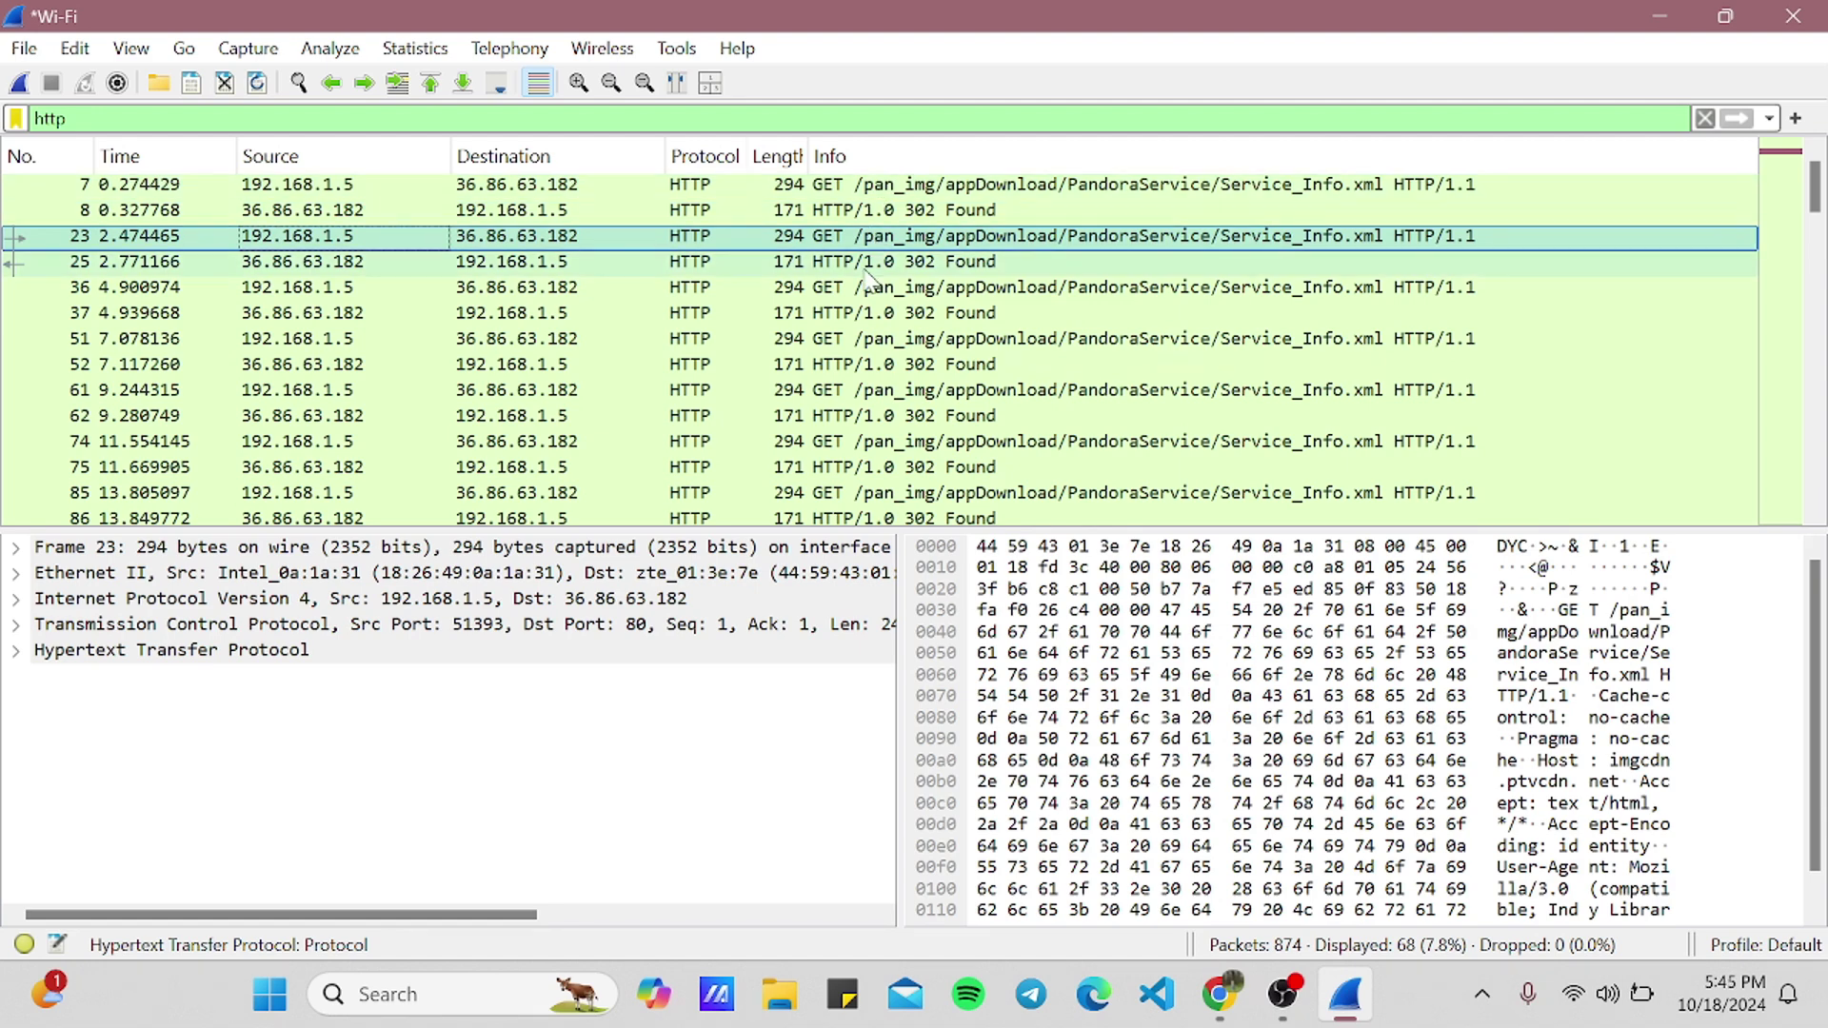
{"action": "scroll", "coordinate": [884, 426], "scroll_direction": "down", "scroll_amount": 4}
{"action": "scroll", "coordinate": [883, 426], "scroll_direction": "down", "scroll_amount": 12}
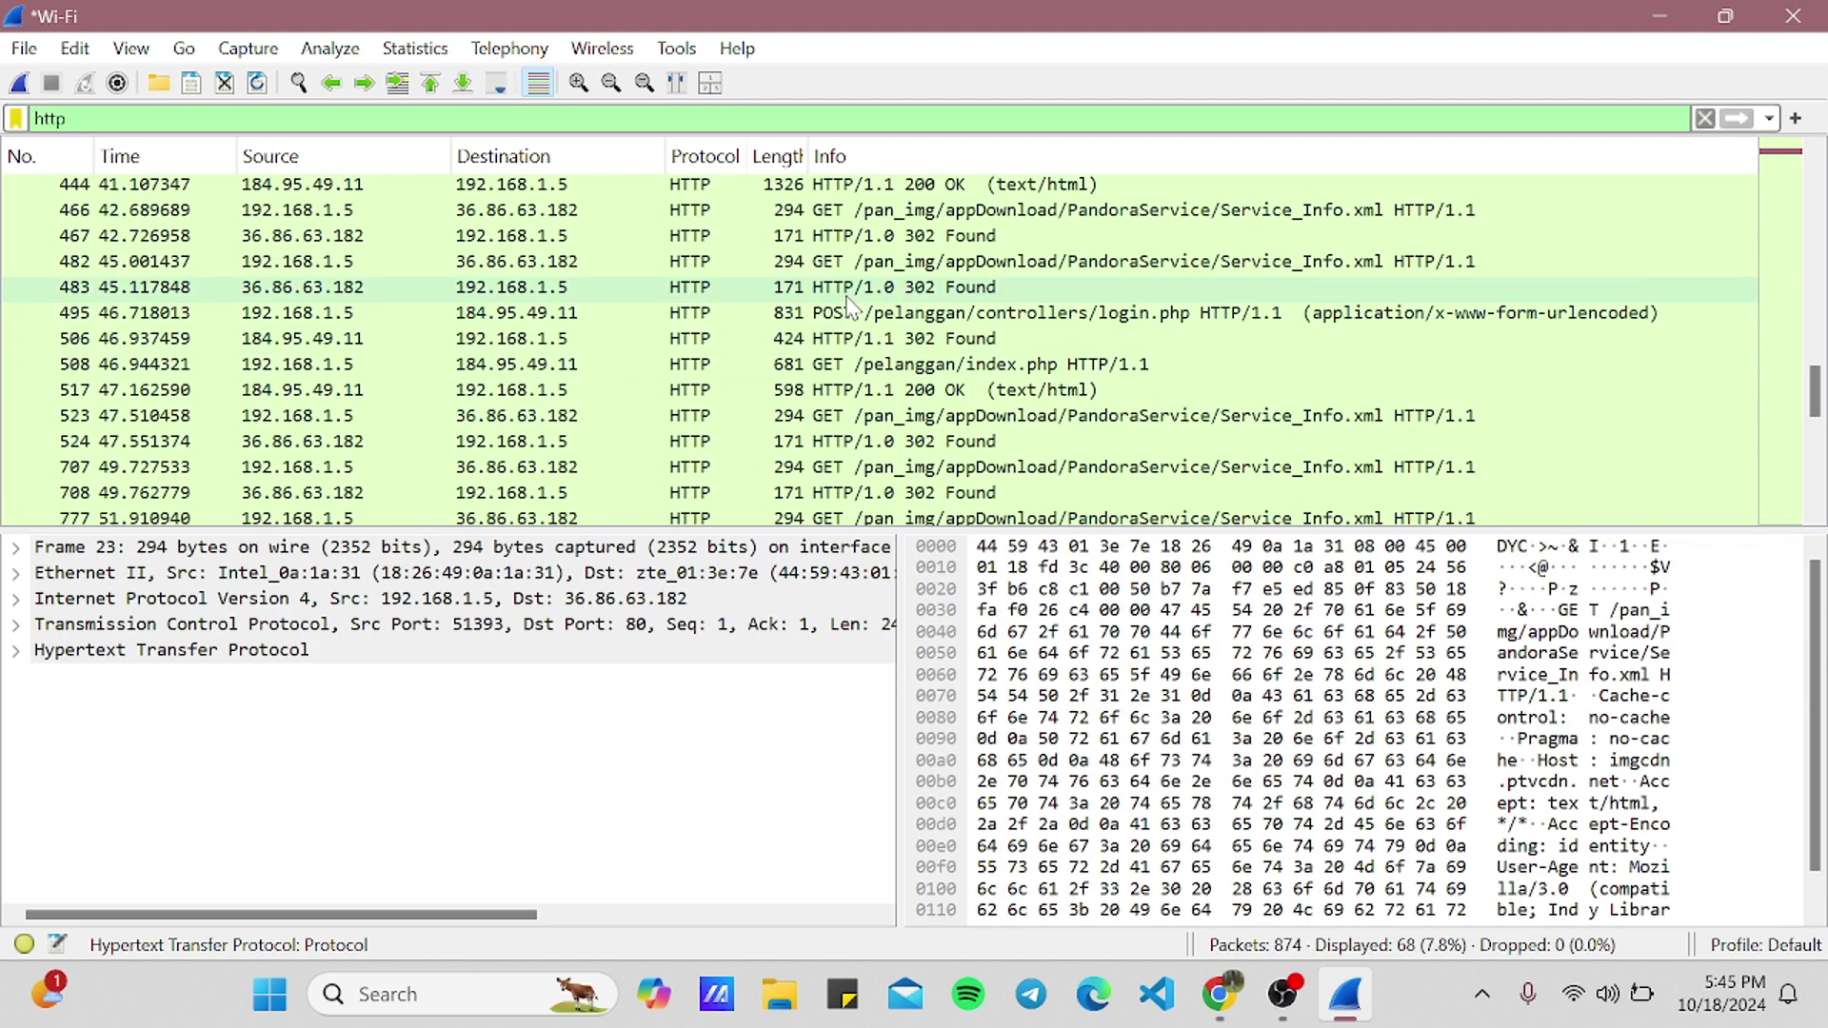
{"action": "left_click", "coordinate": [845, 322]}
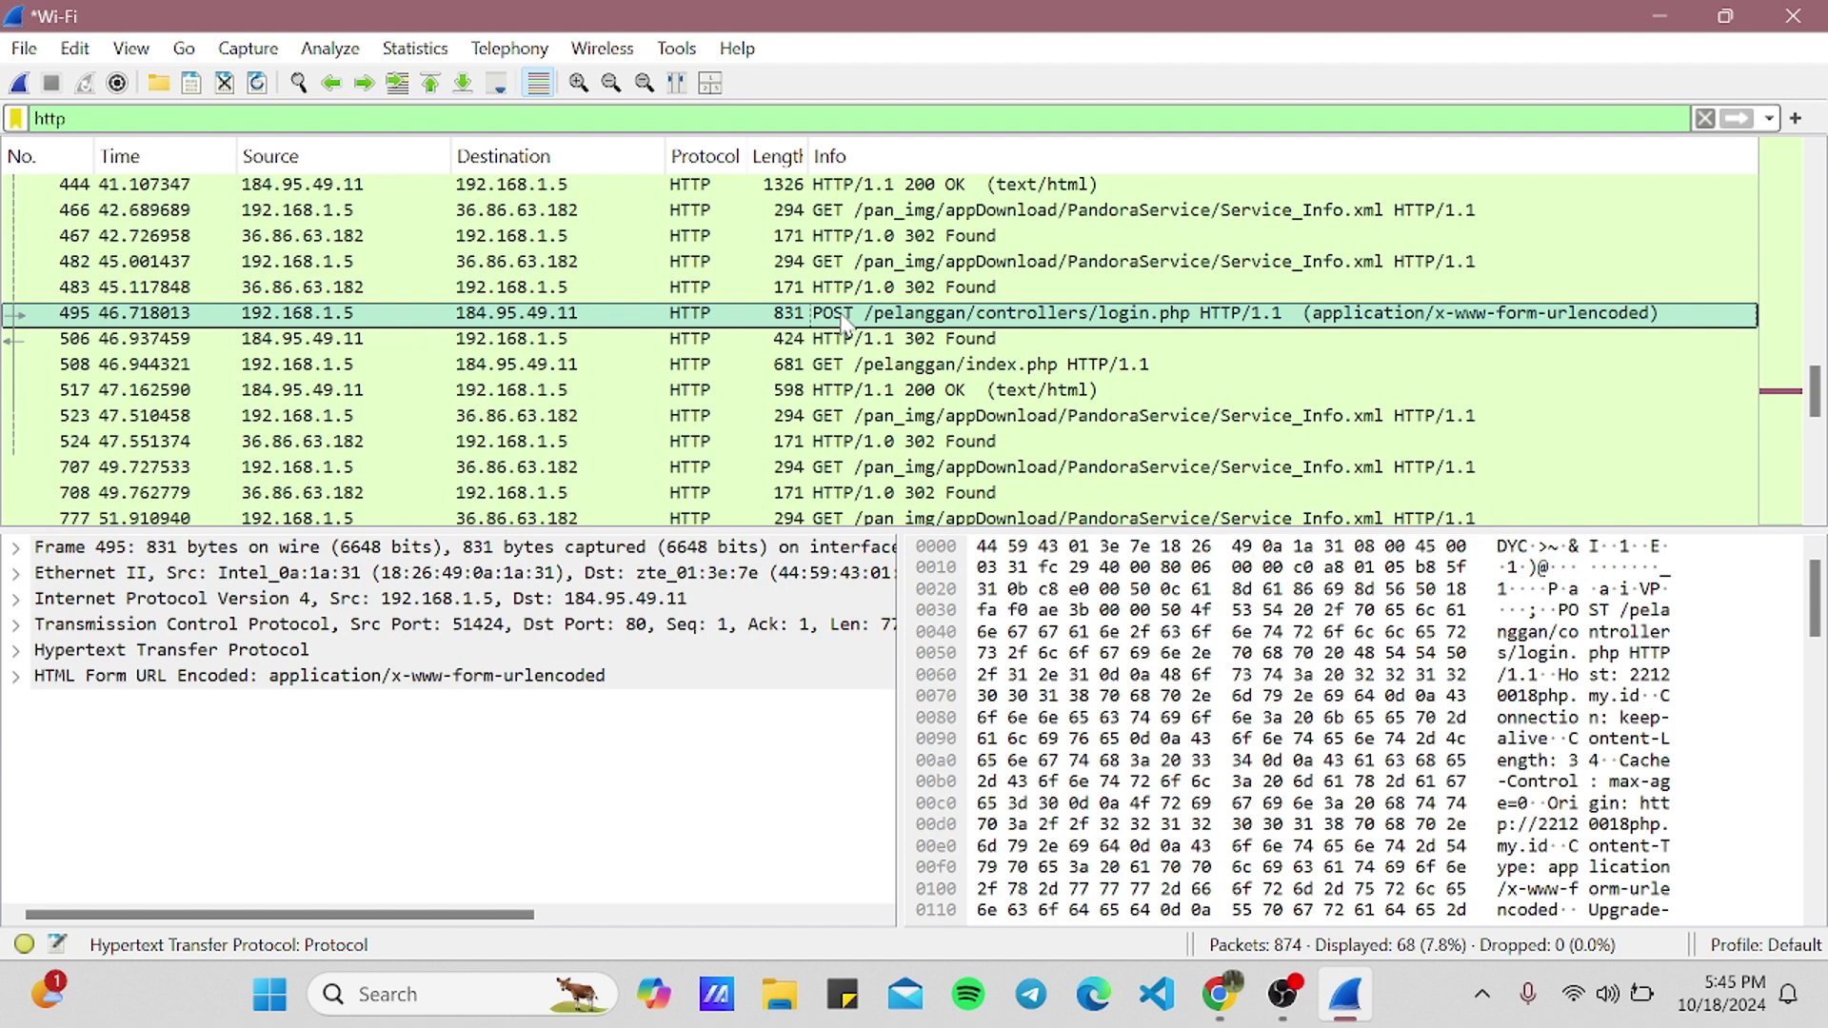
{"action": "double_click", "coordinate": [842, 322]}
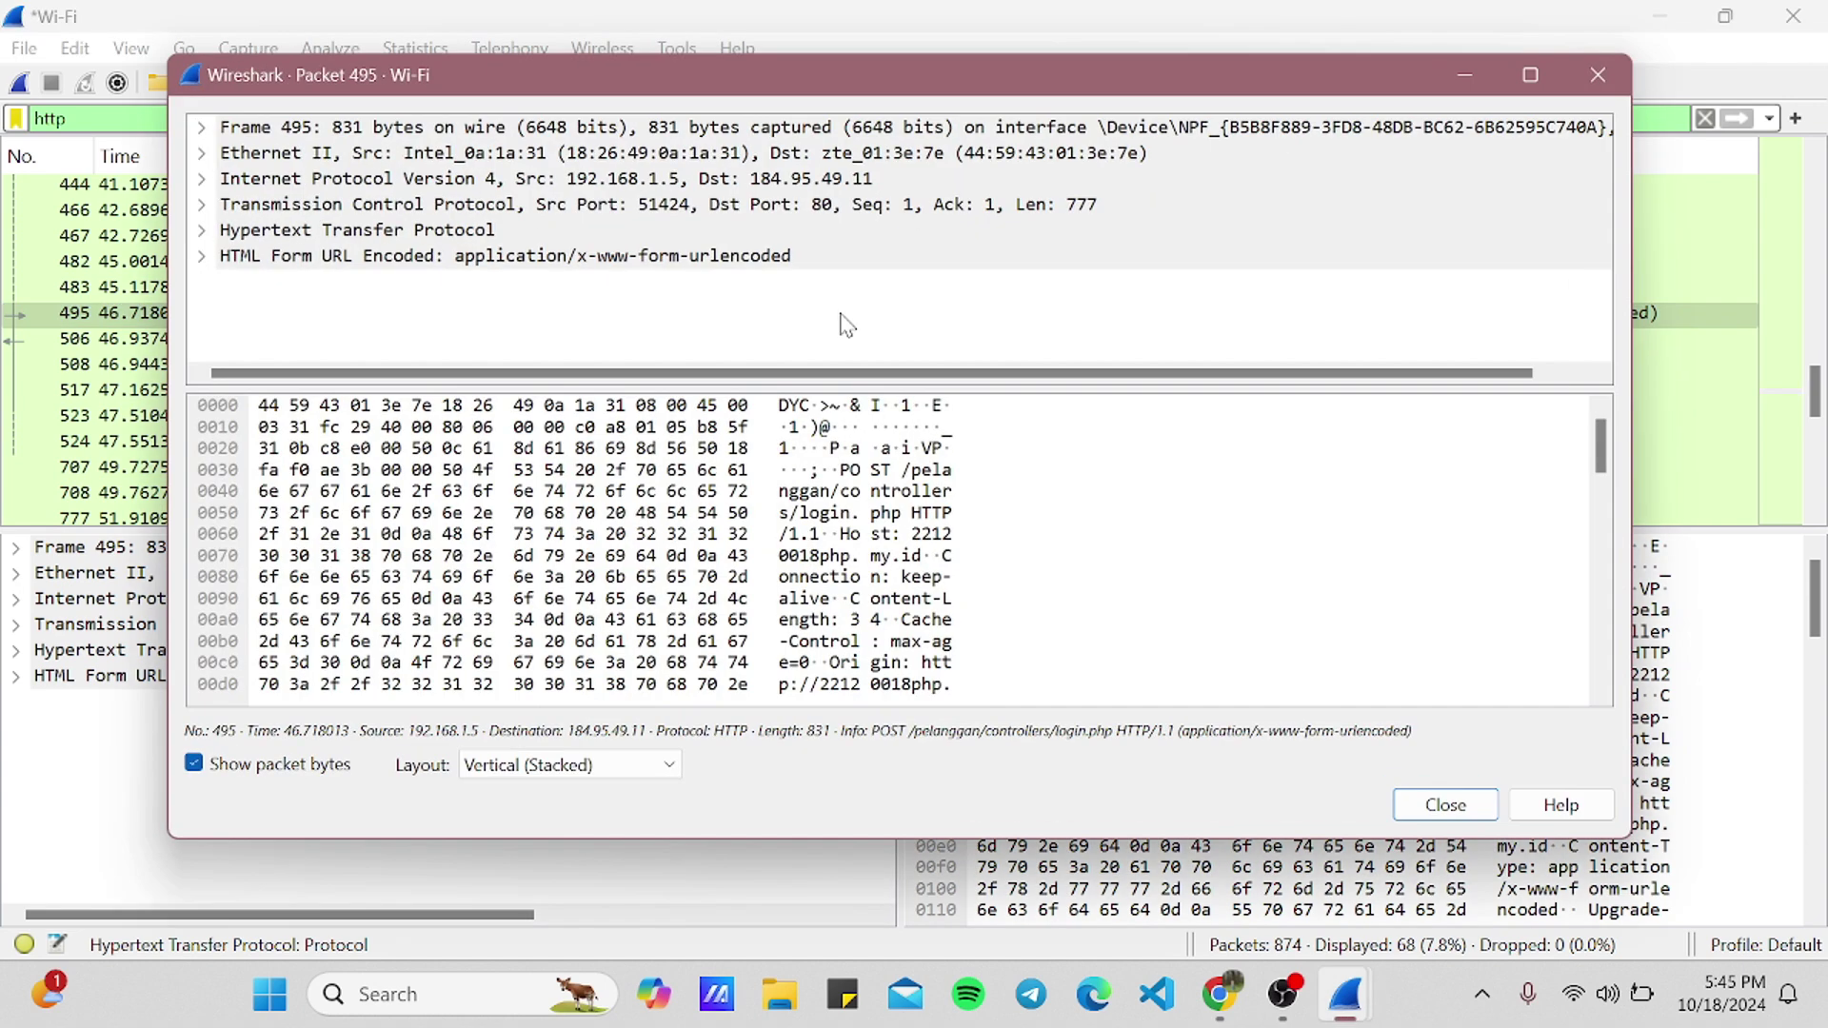
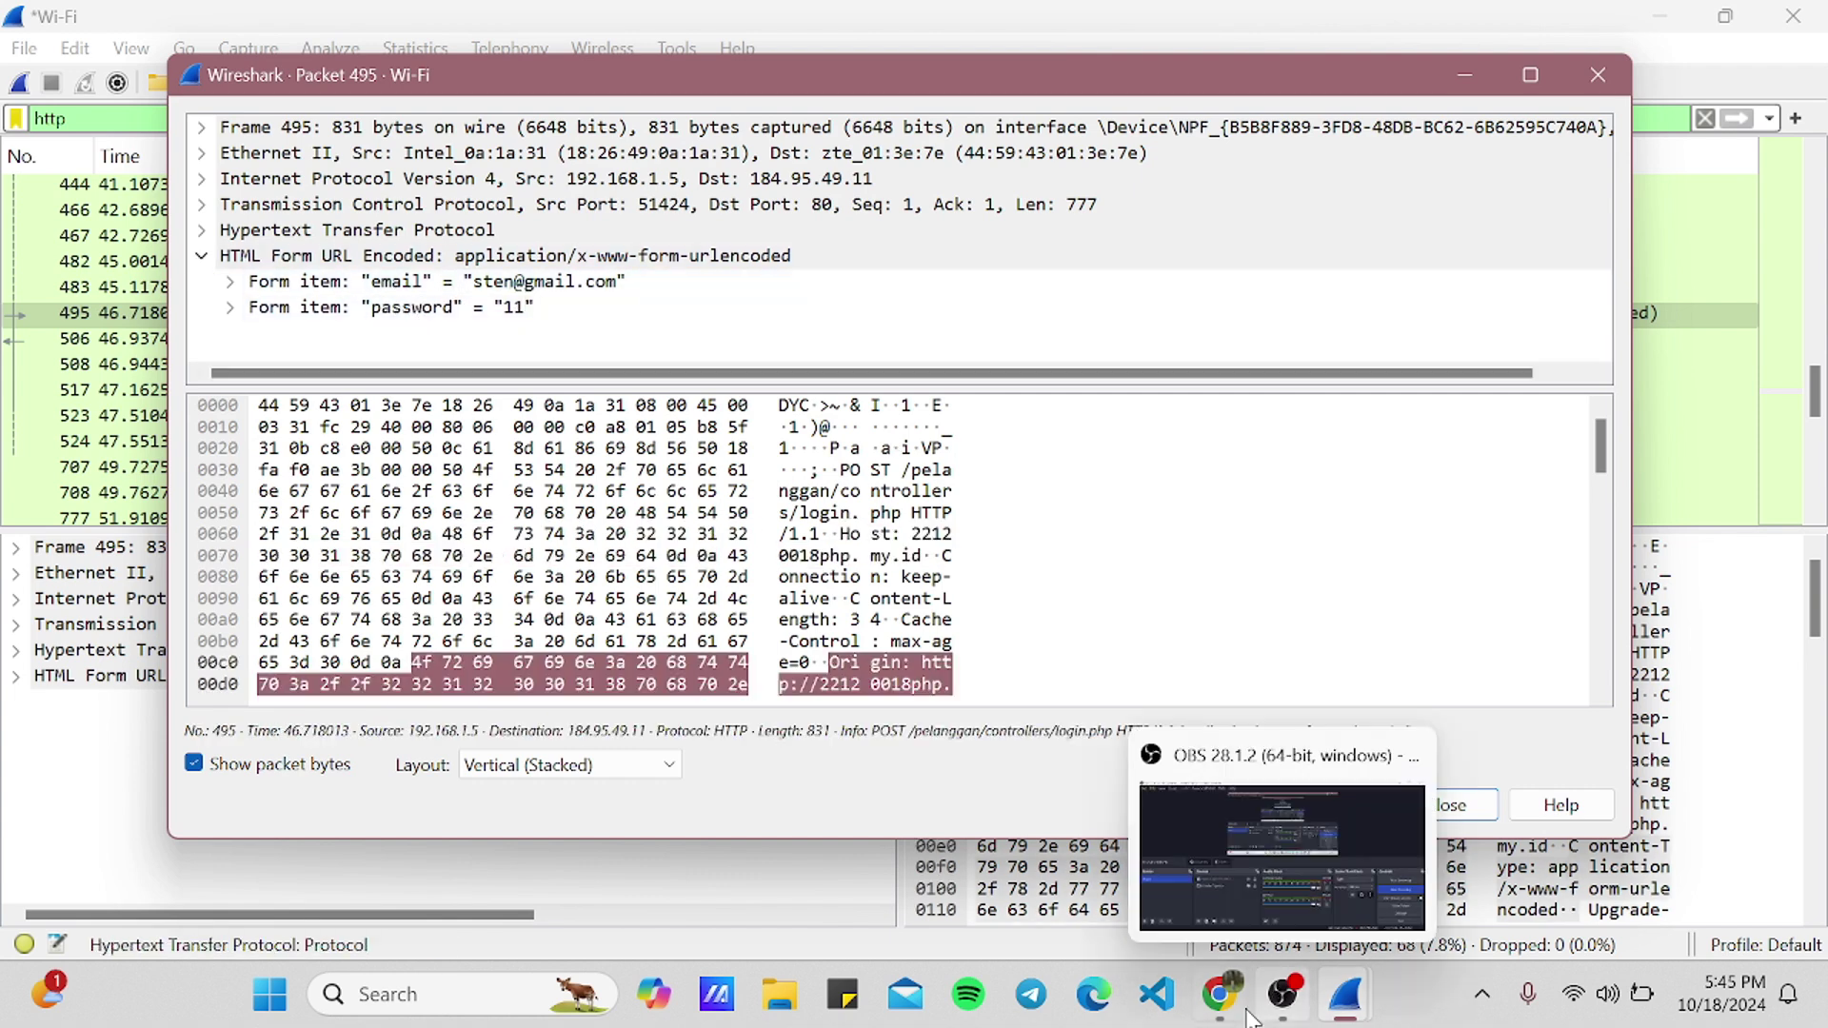
- Compare the signed-in Mey Salon page in Chrome with the login packet's form items in Wireshark, and close the packet window
{"action": "left_click", "coordinate": [1218, 994]}
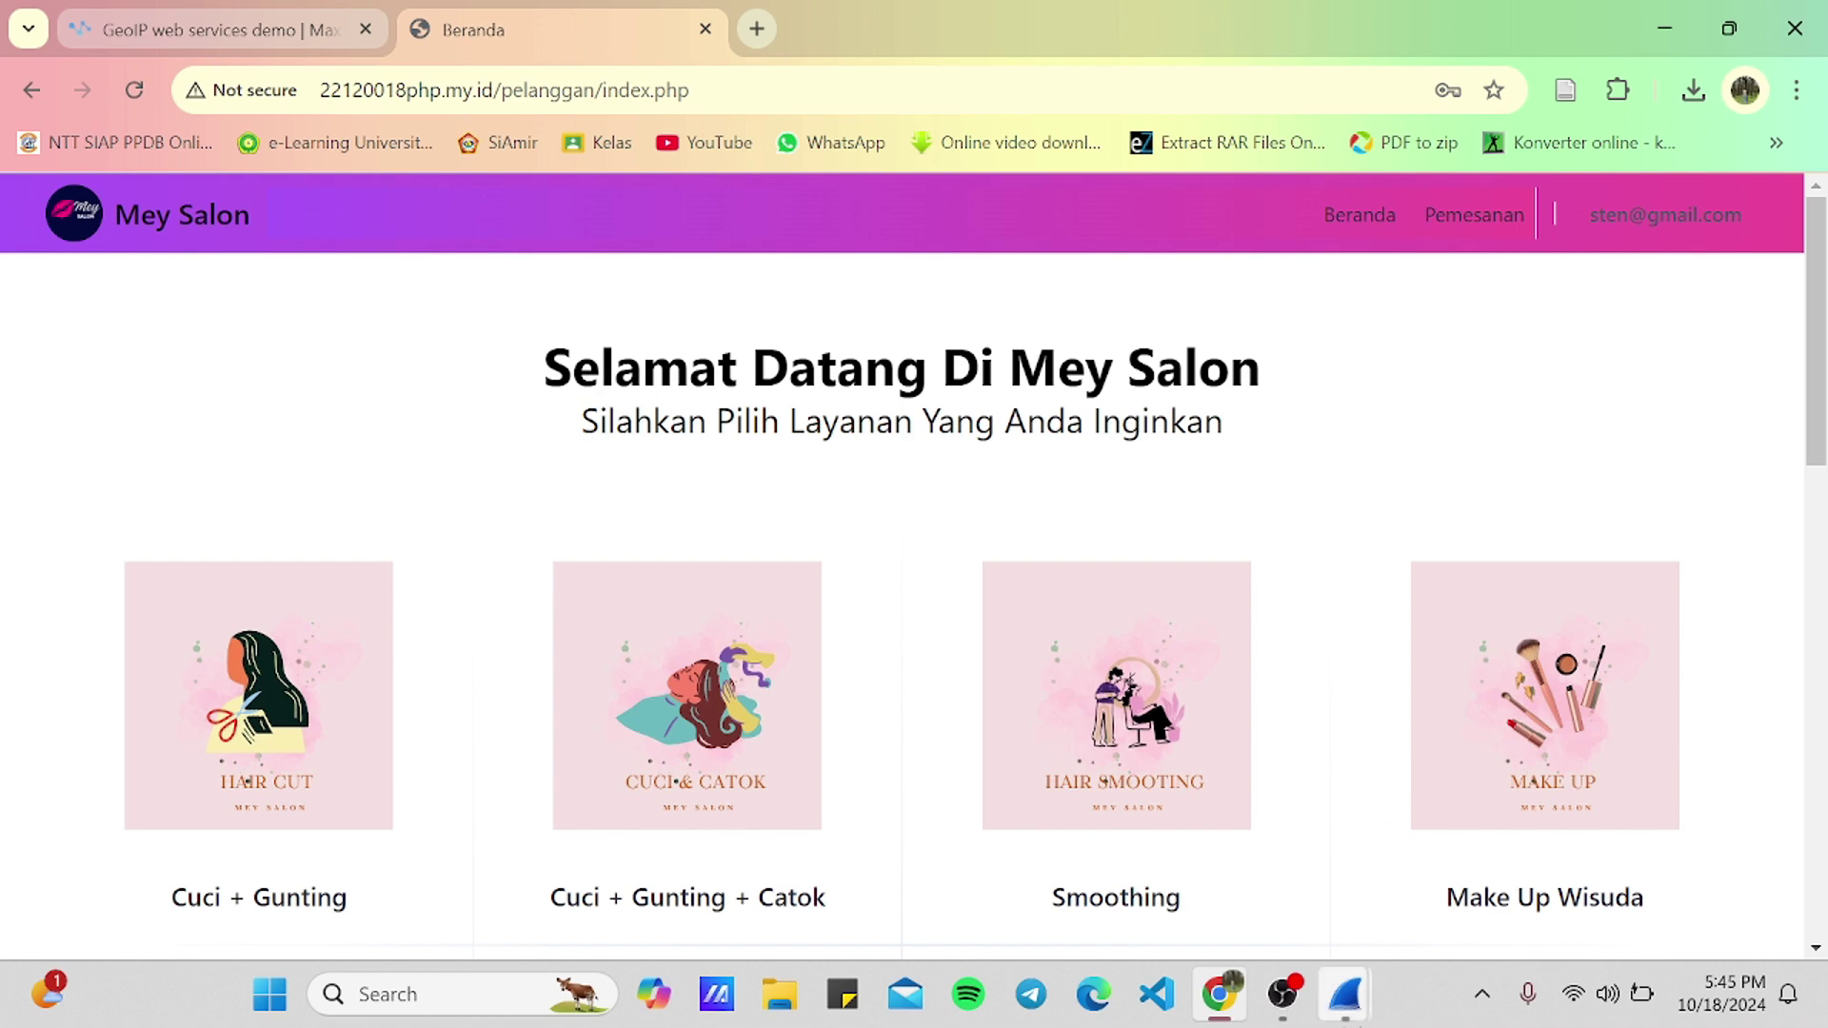
{"action": "mouse_move", "coordinate": [1342, 1007]}
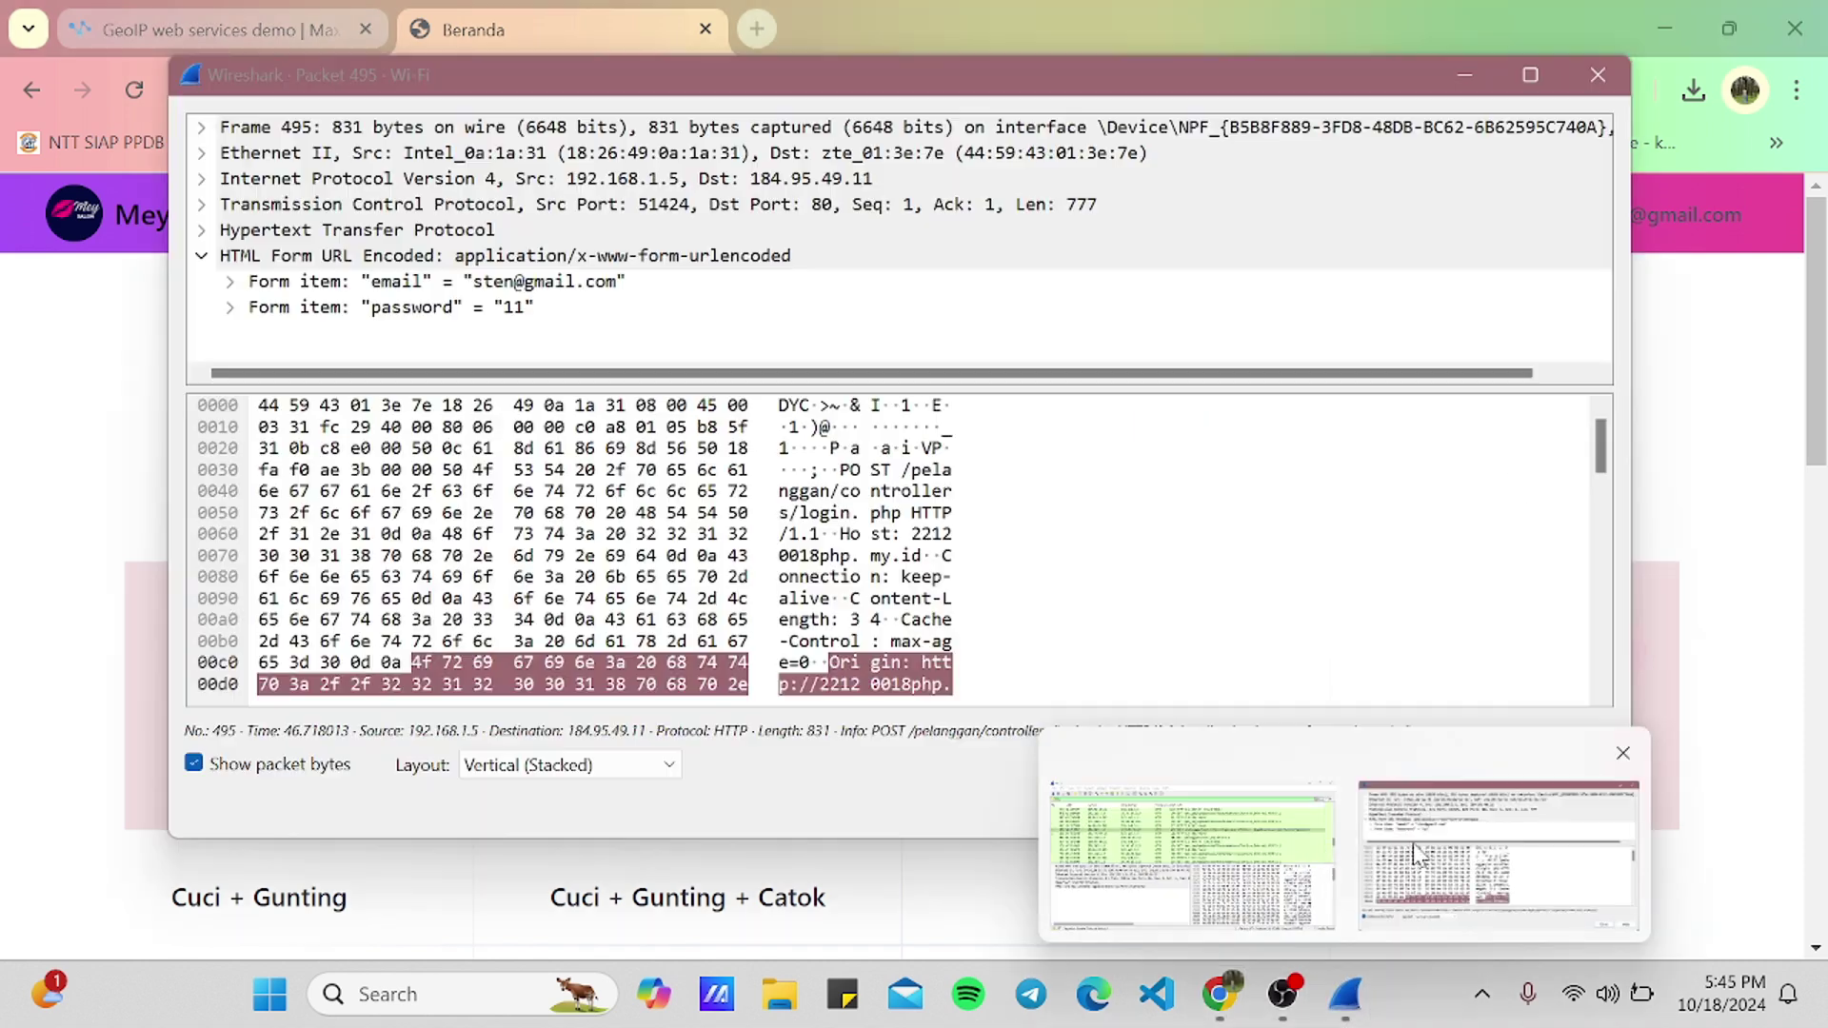
{"action": "left_click", "coordinate": [1416, 854]}
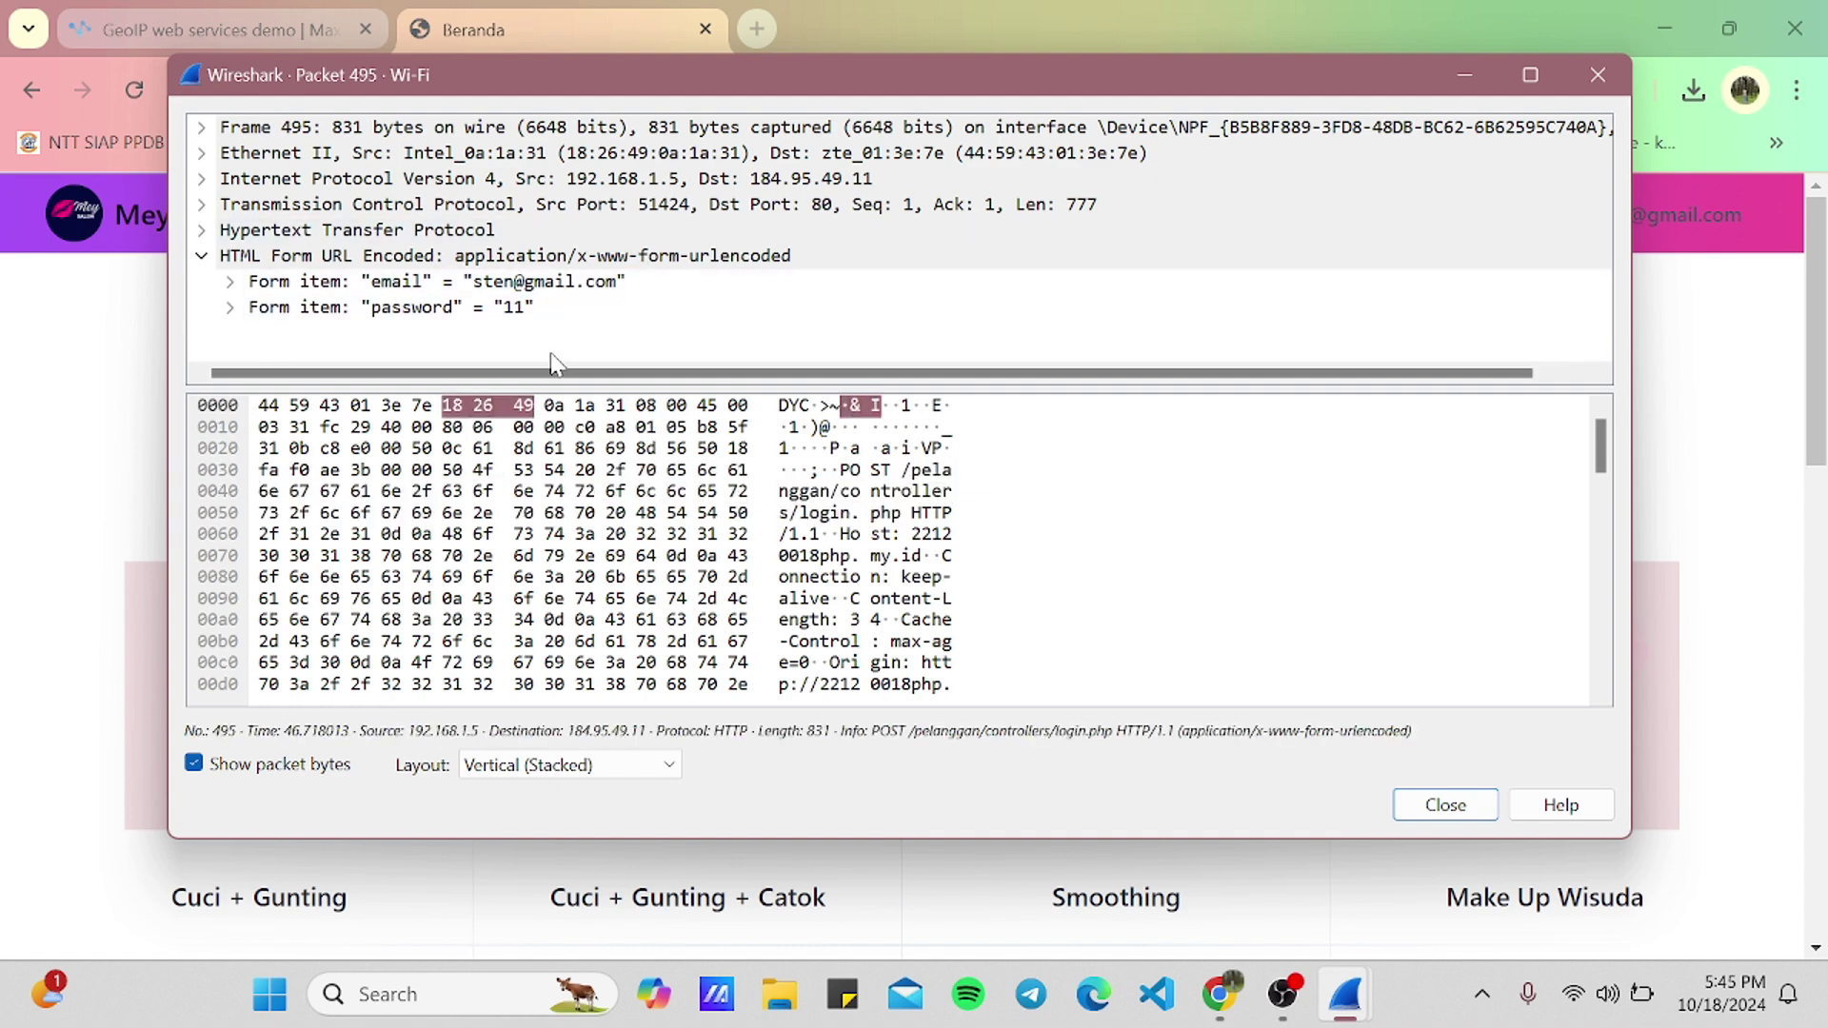
{"action": "scroll", "coordinate": [508, 379], "scroll_direction": "right", "scroll_amount": 2}
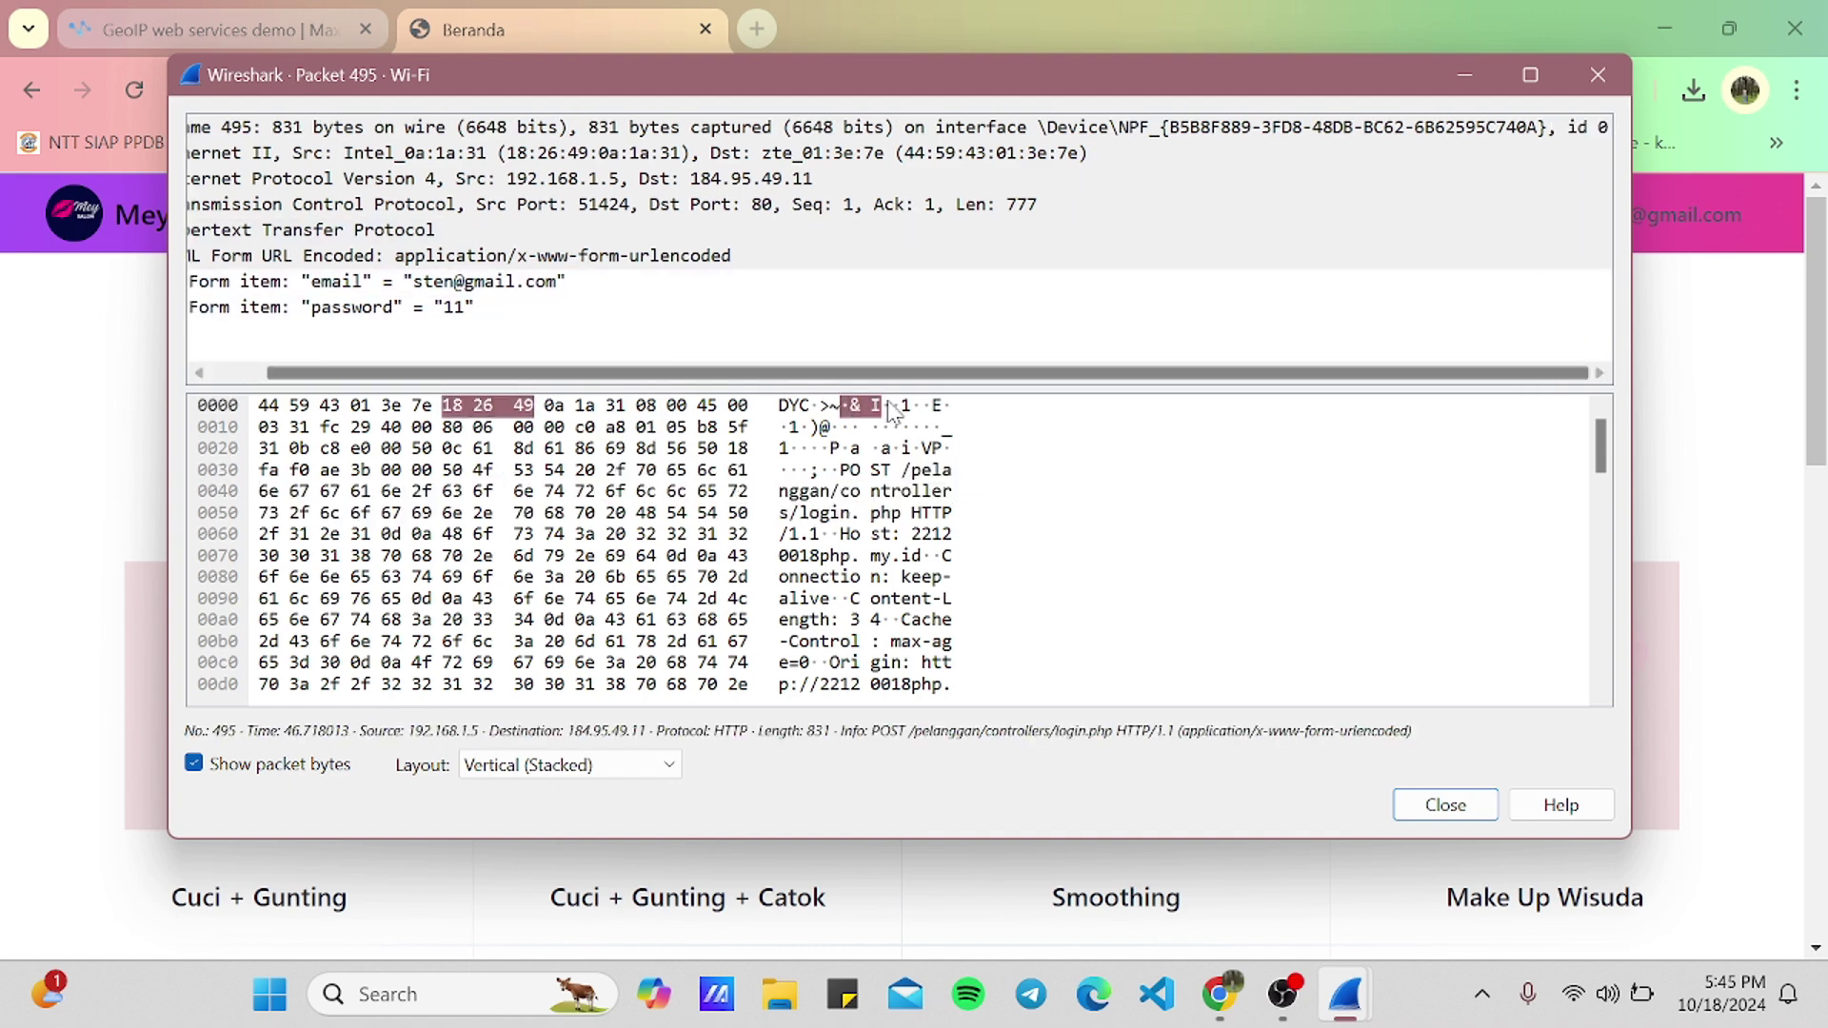
{"action": "scroll", "coordinate": [1305, 396], "scroll_direction": "left", "scroll_amount": 2}
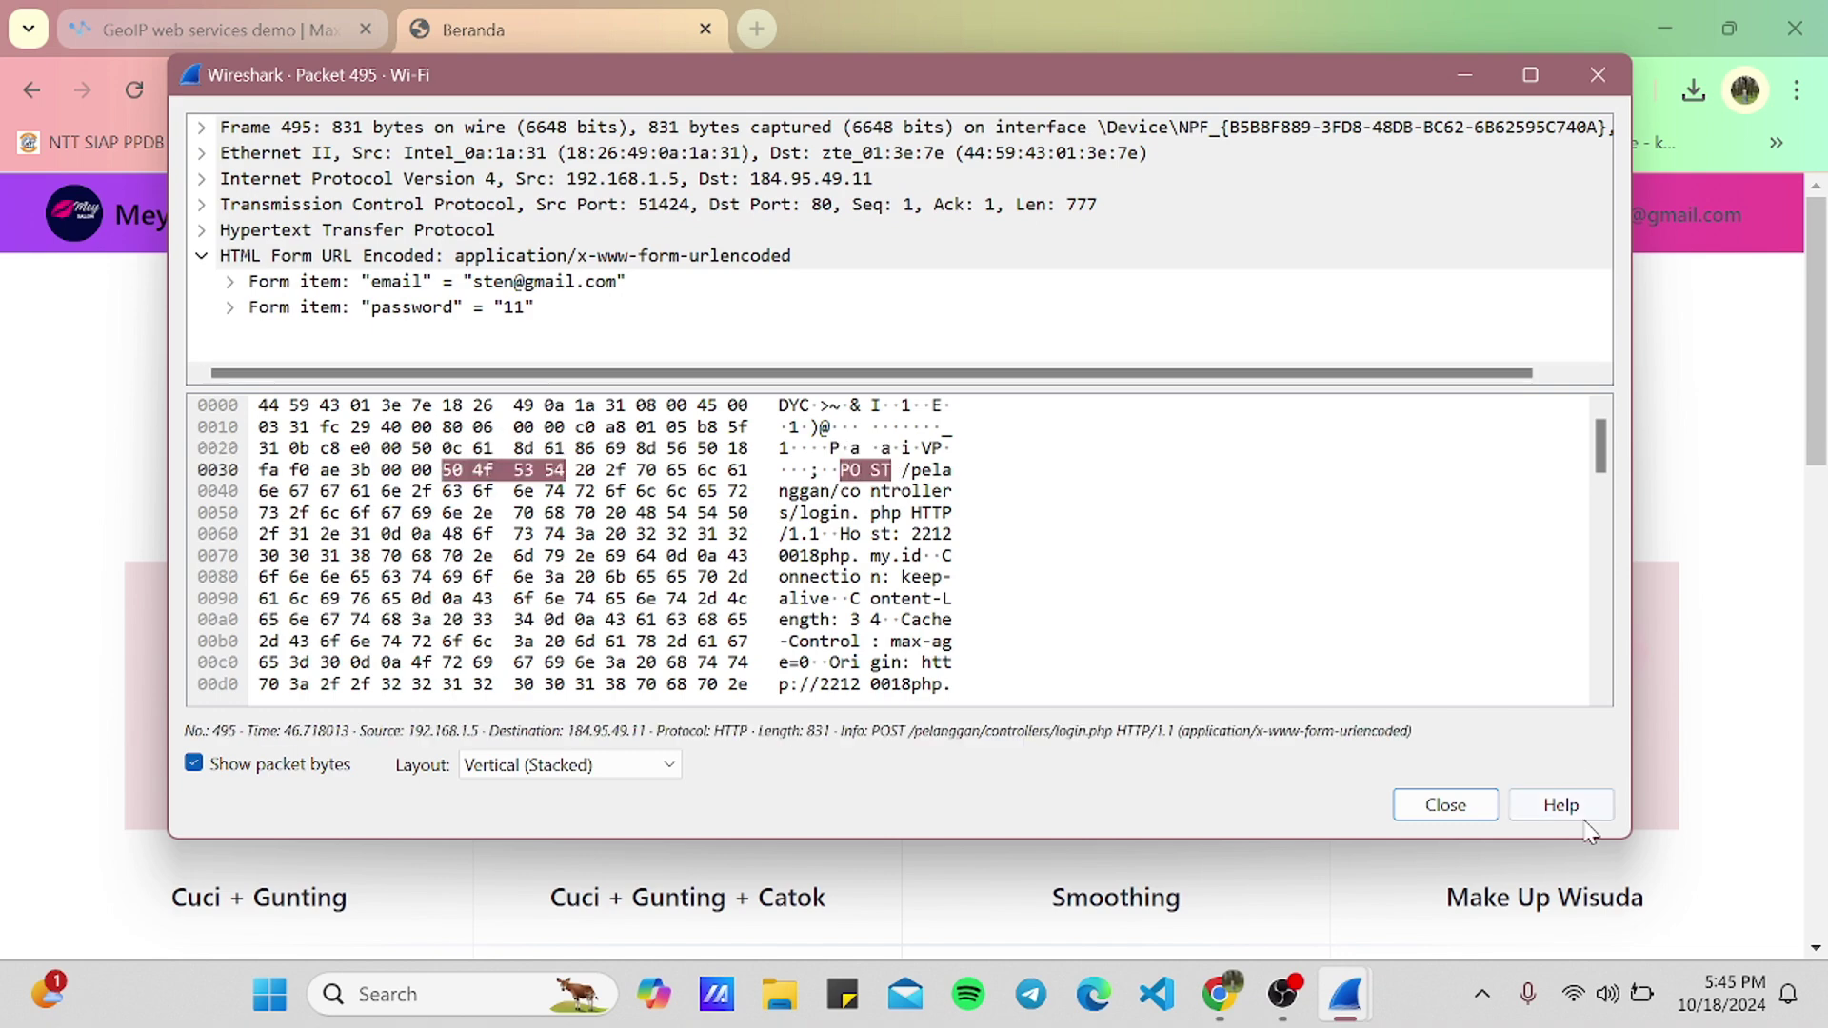
{"action": "left_click", "coordinate": [1445, 805]}
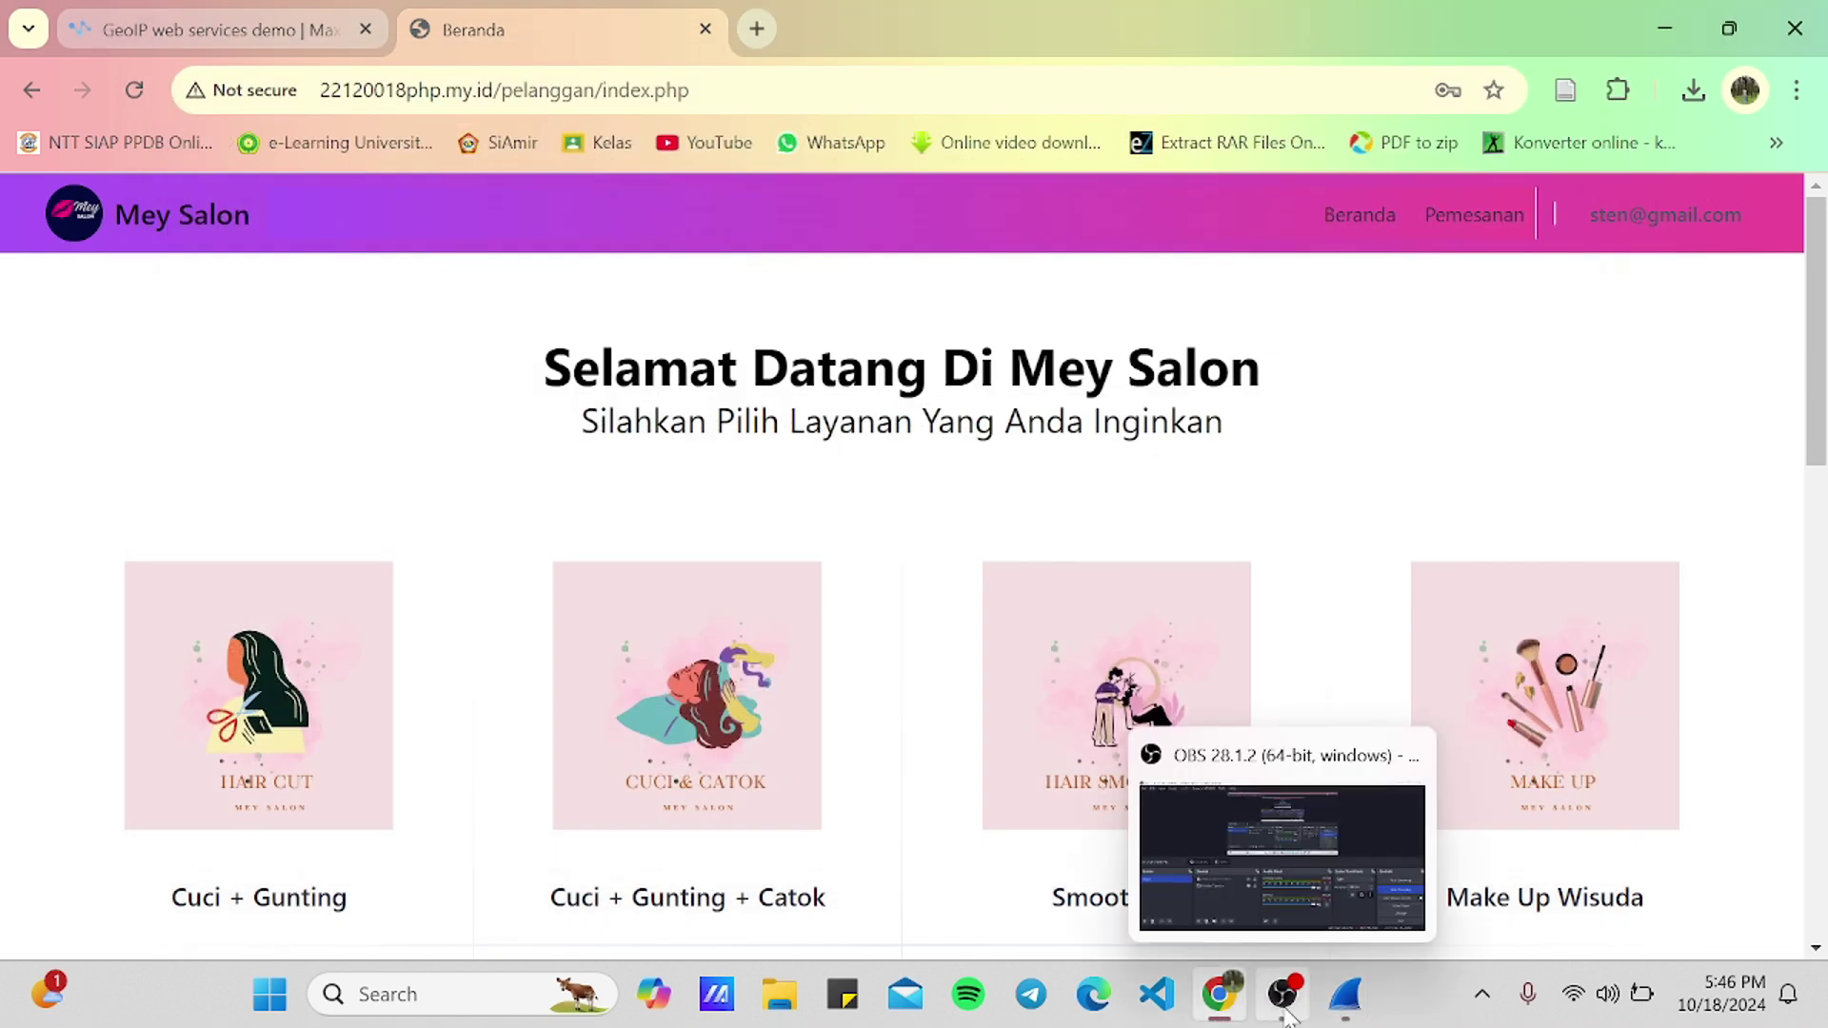
- Switch to Wireshark, start a new Wi-Fi capture without saving the old packets, and clear the http display filter
{"action": "left_click", "coordinate": [1344, 993]}
{"action": "scroll", "coordinate": [613, 345], "scroll_direction": "down", "scroll_amount": 4}
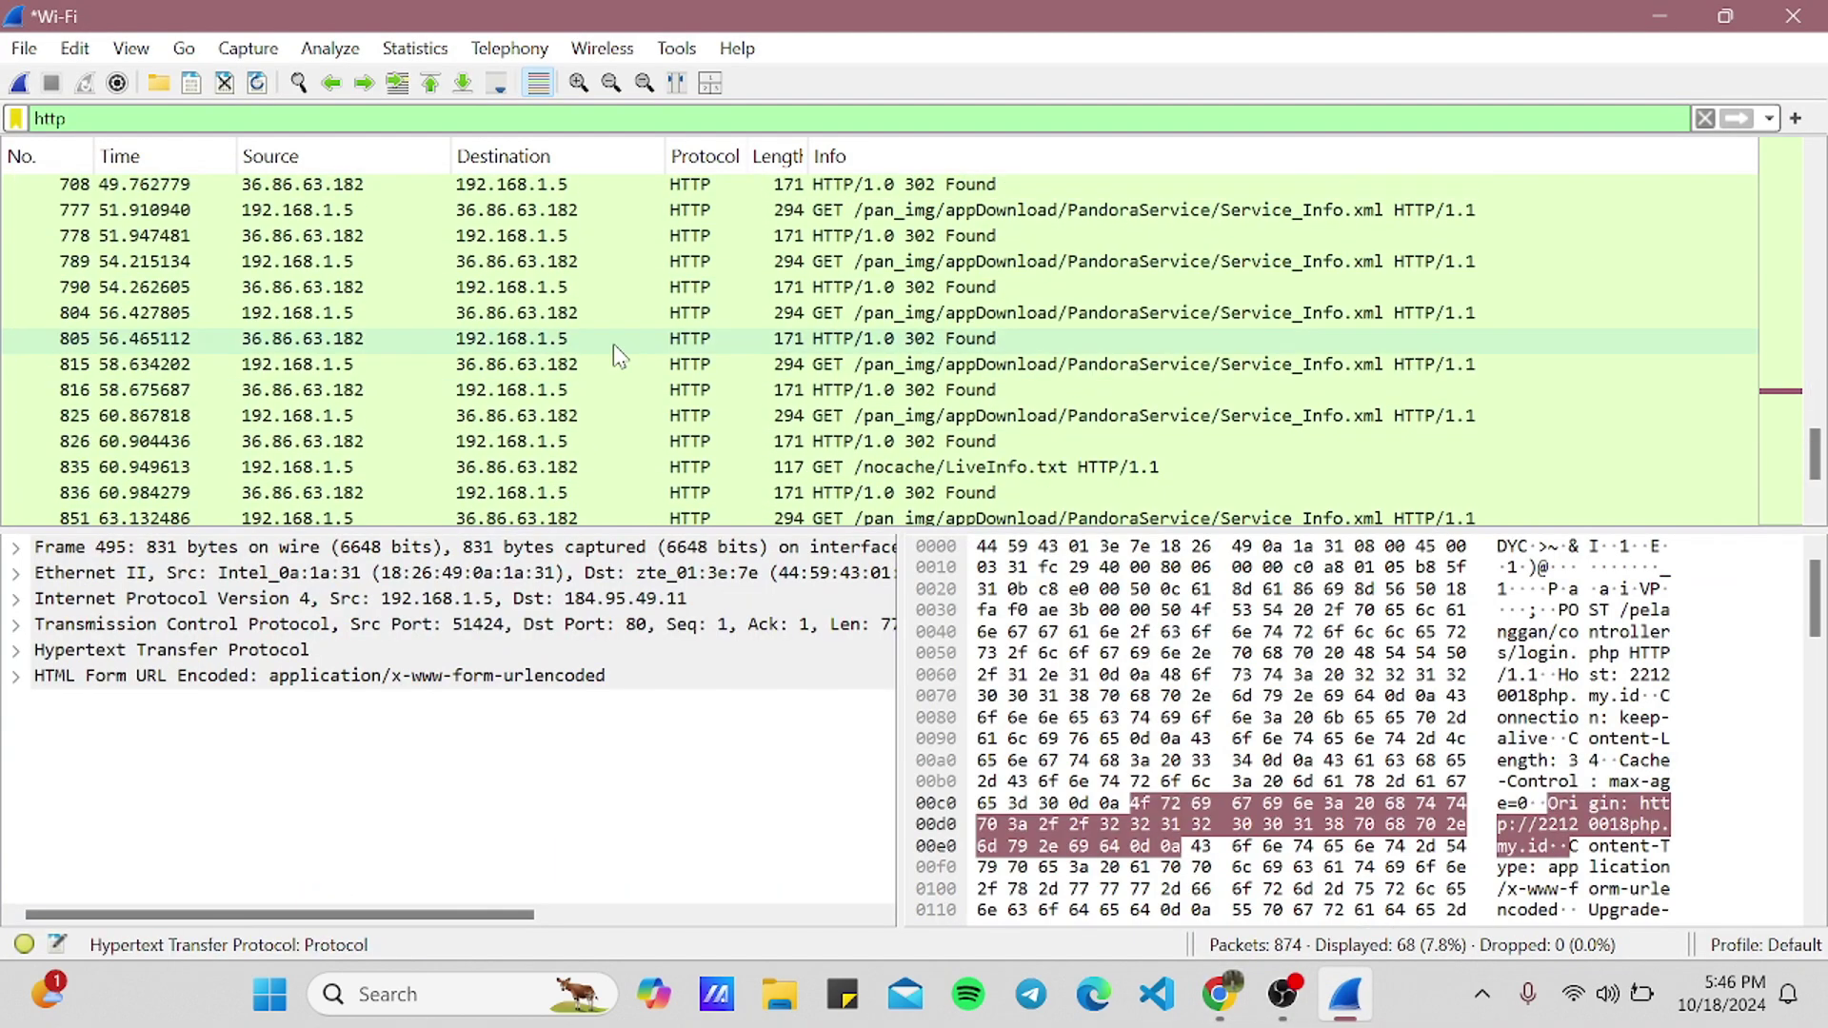
{"action": "scroll", "coordinate": [613, 344], "scroll_direction": "up", "scroll_amount": 14}
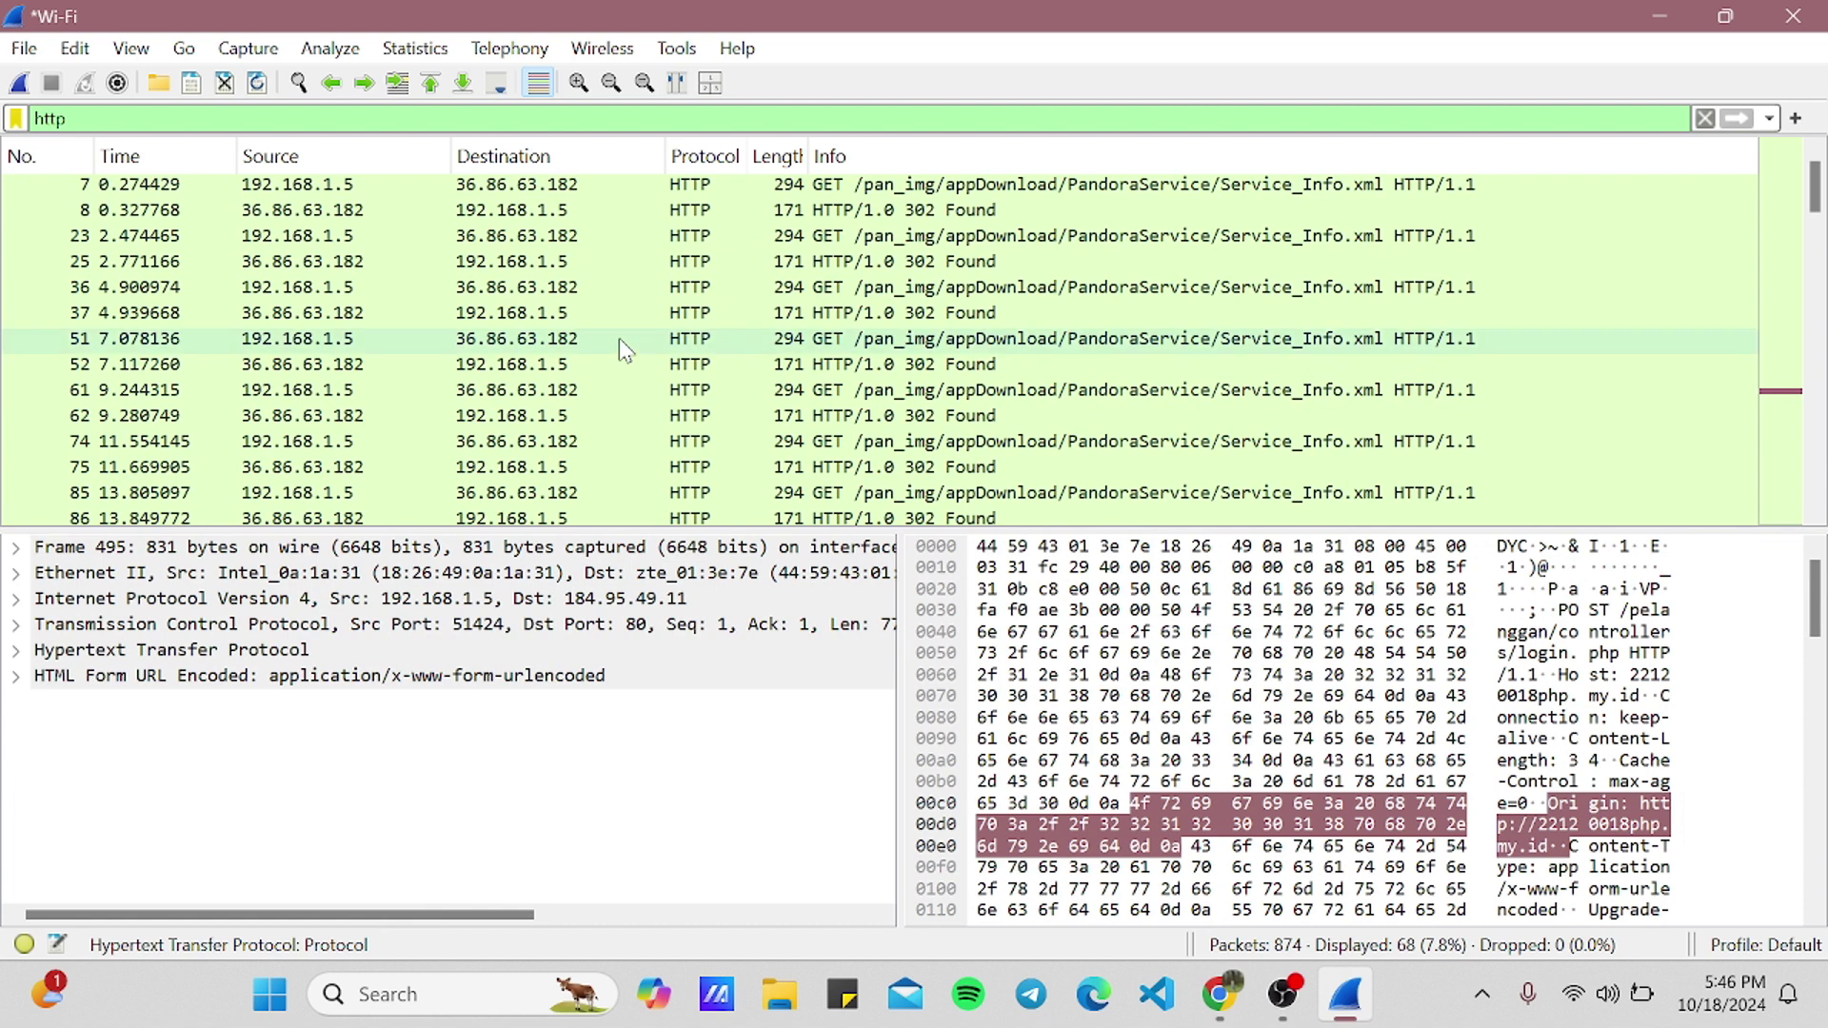
{"action": "left_click", "coordinate": [27, 92]}
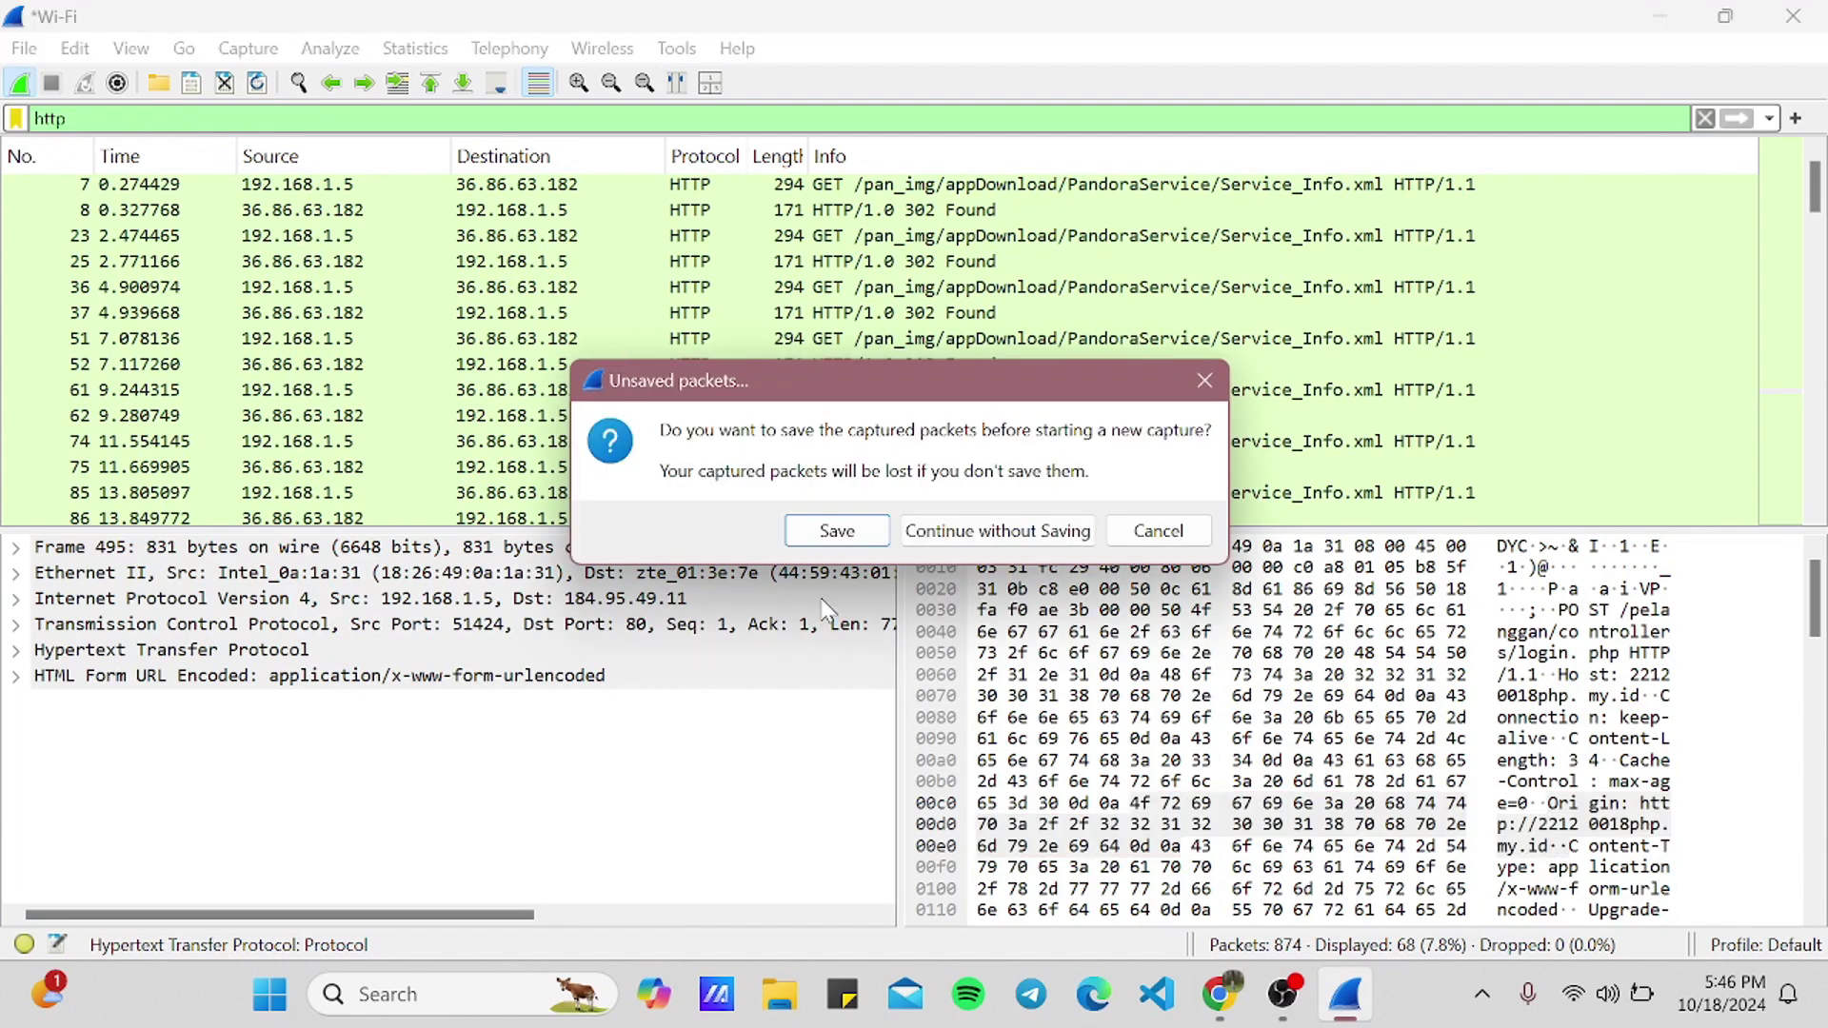
{"action": "left_click", "coordinate": [945, 530]}
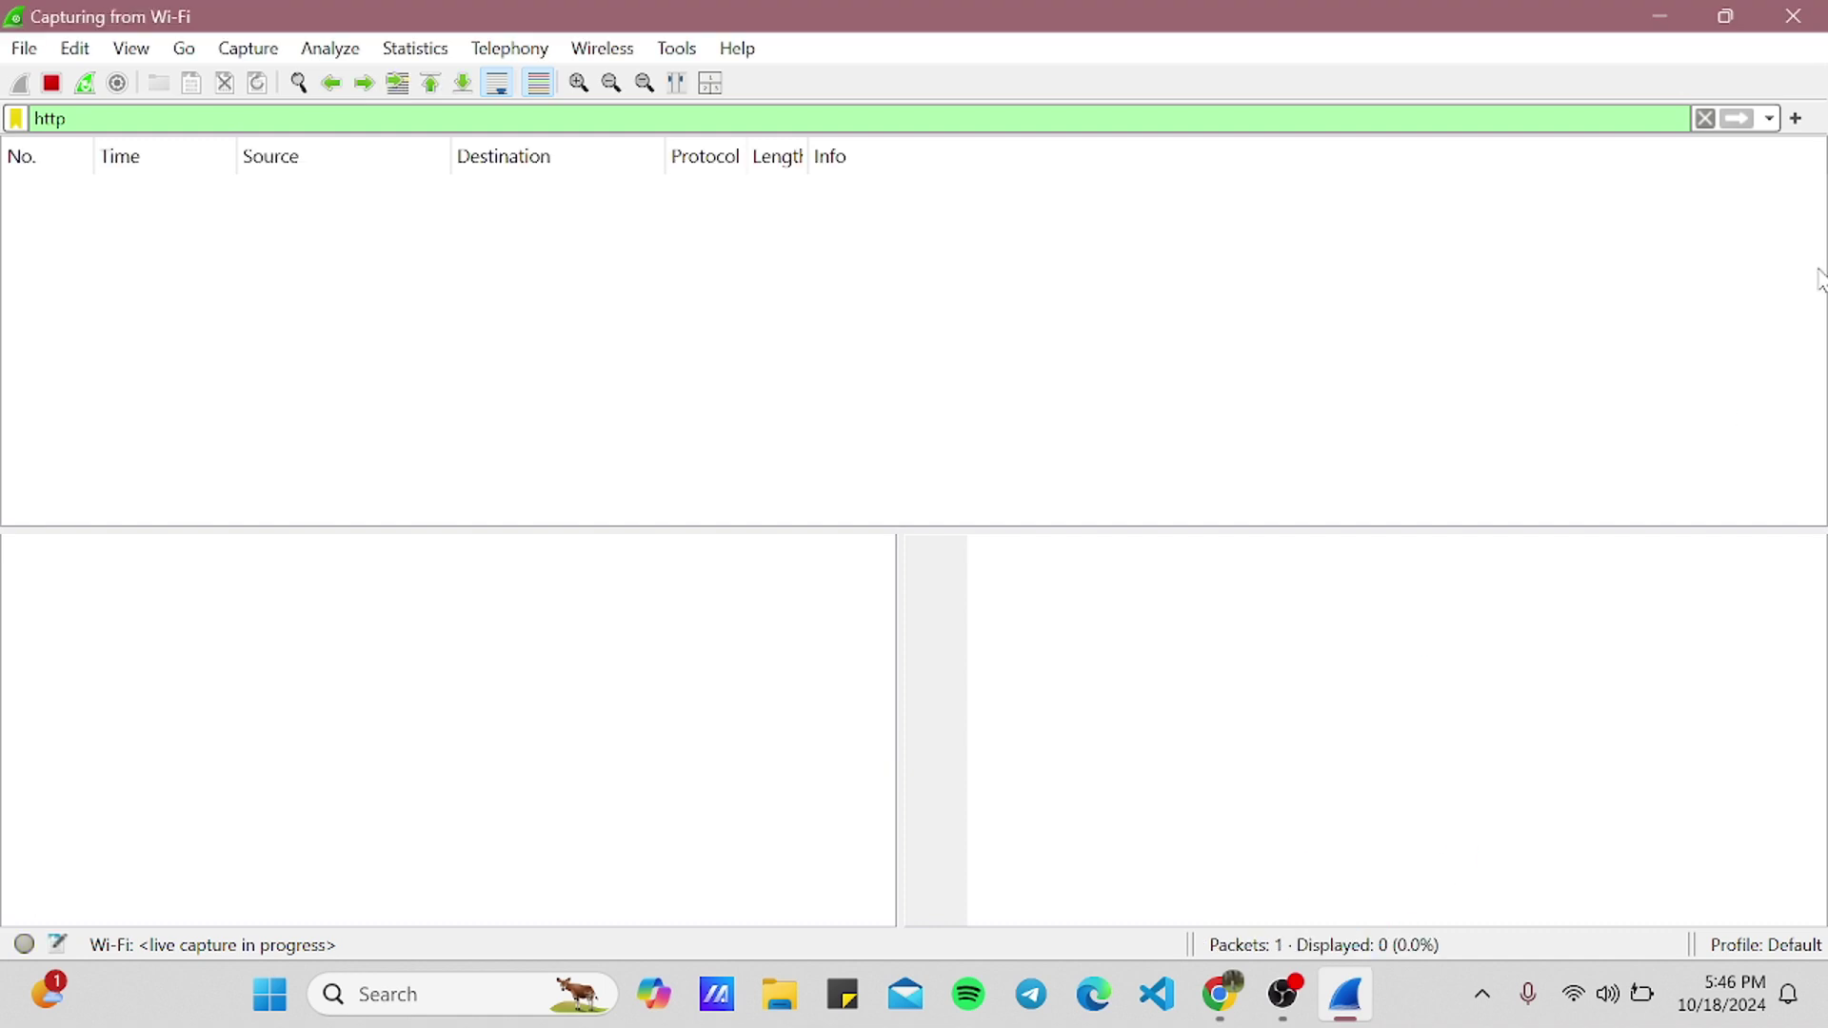
{"action": "left_click", "coordinate": [1705, 119]}
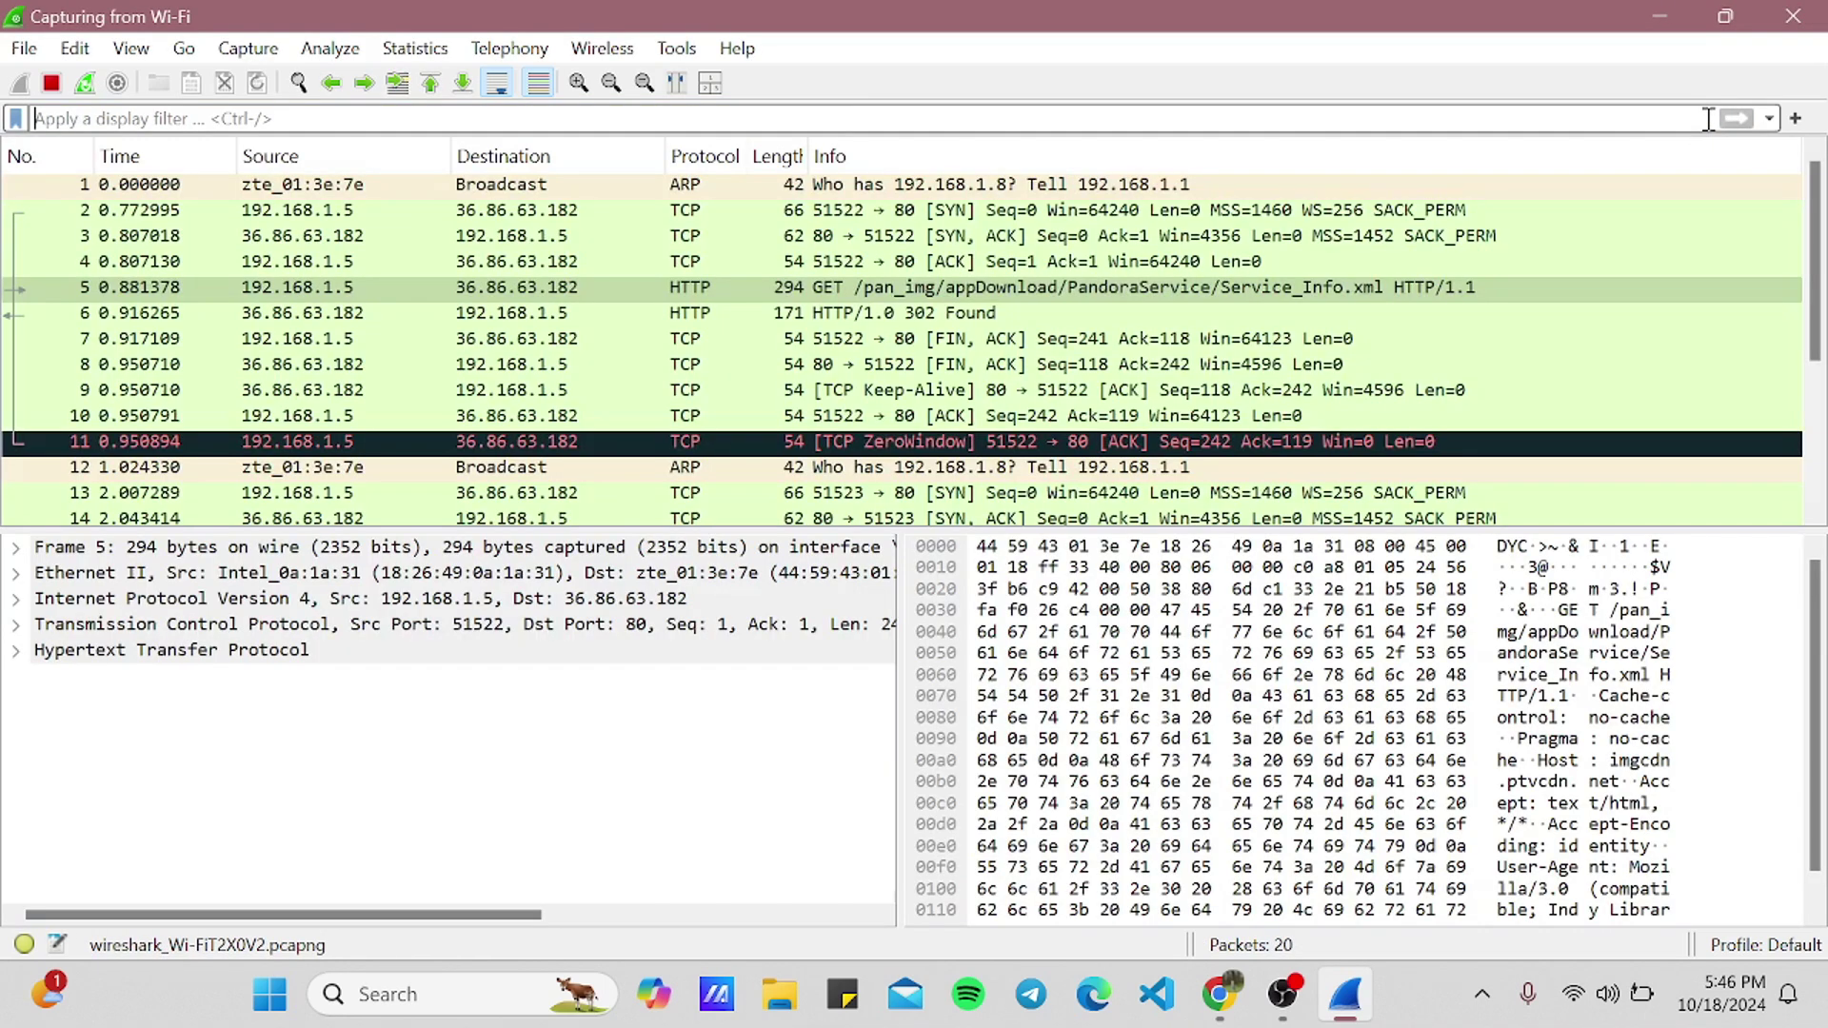
- Switch to Chrome, search for Shopee in a new tab and open the Shopee Indonesia result from shopee.co.id
{"action": "left_click", "coordinate": [1219, 994]}
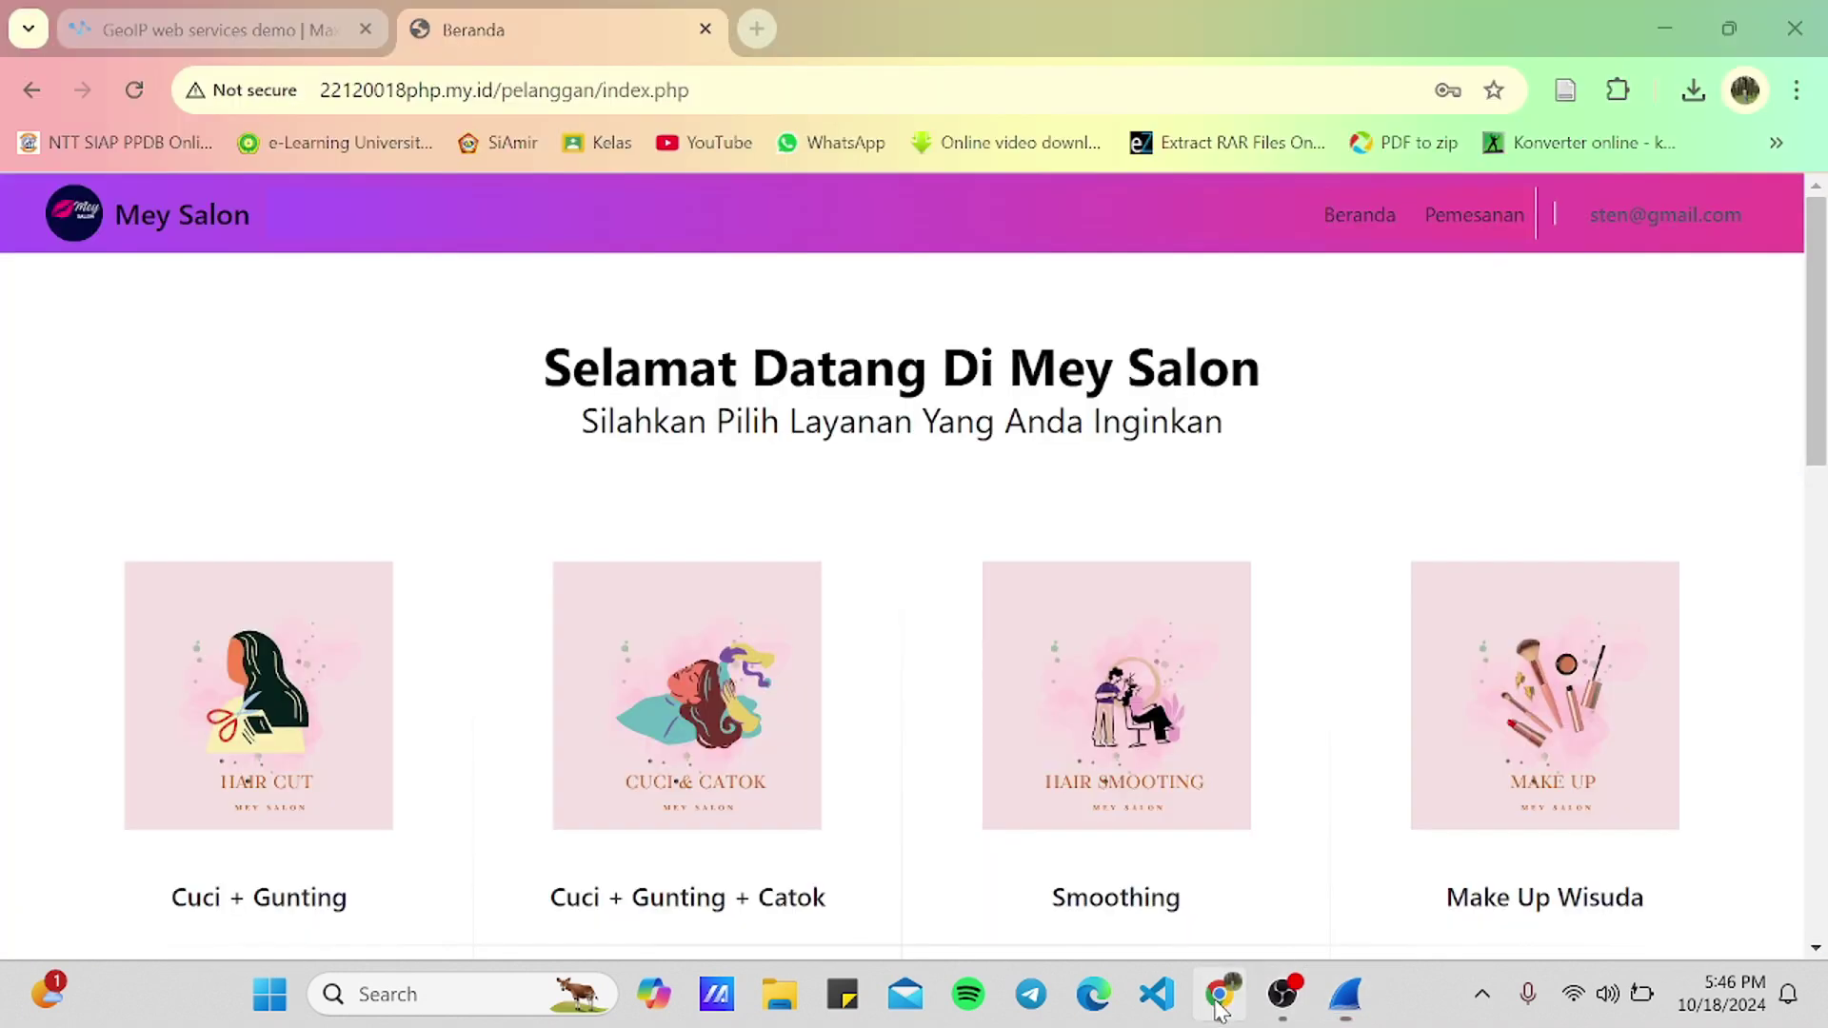
{"action": "left_click", "coordinate": [757, 29]}
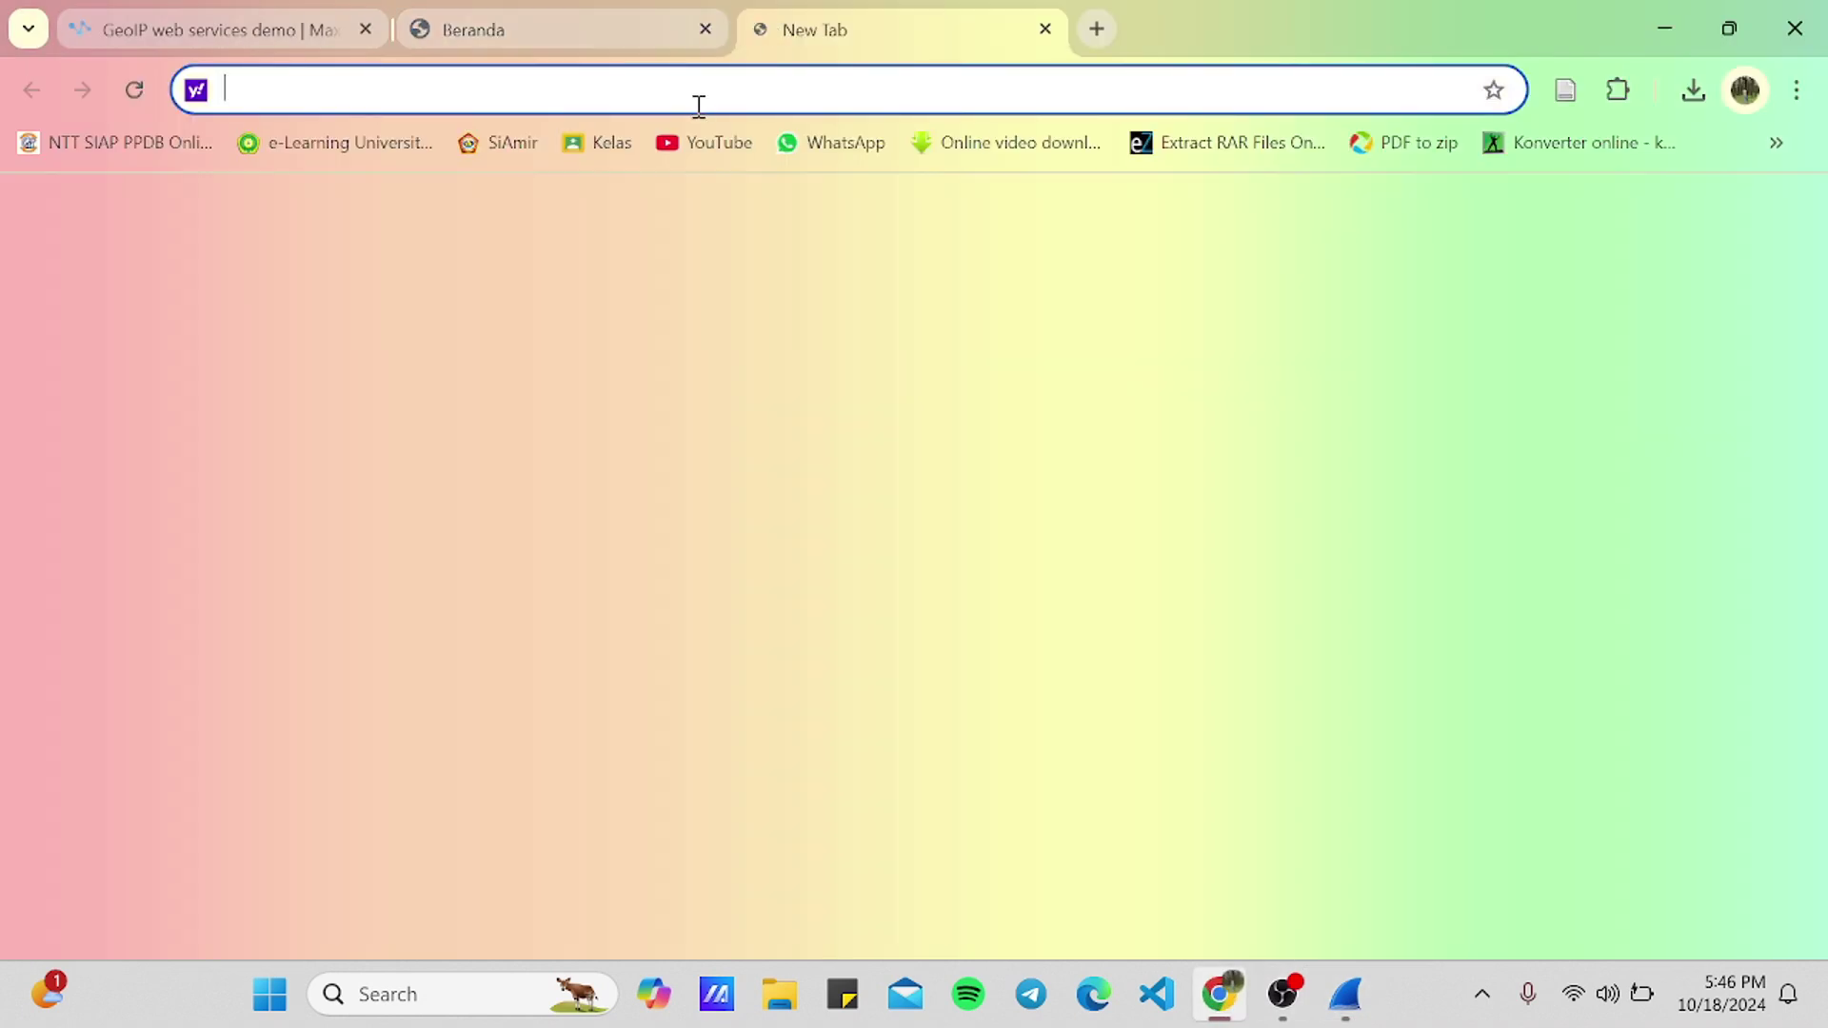
{"action": "type", "text": "sho"}
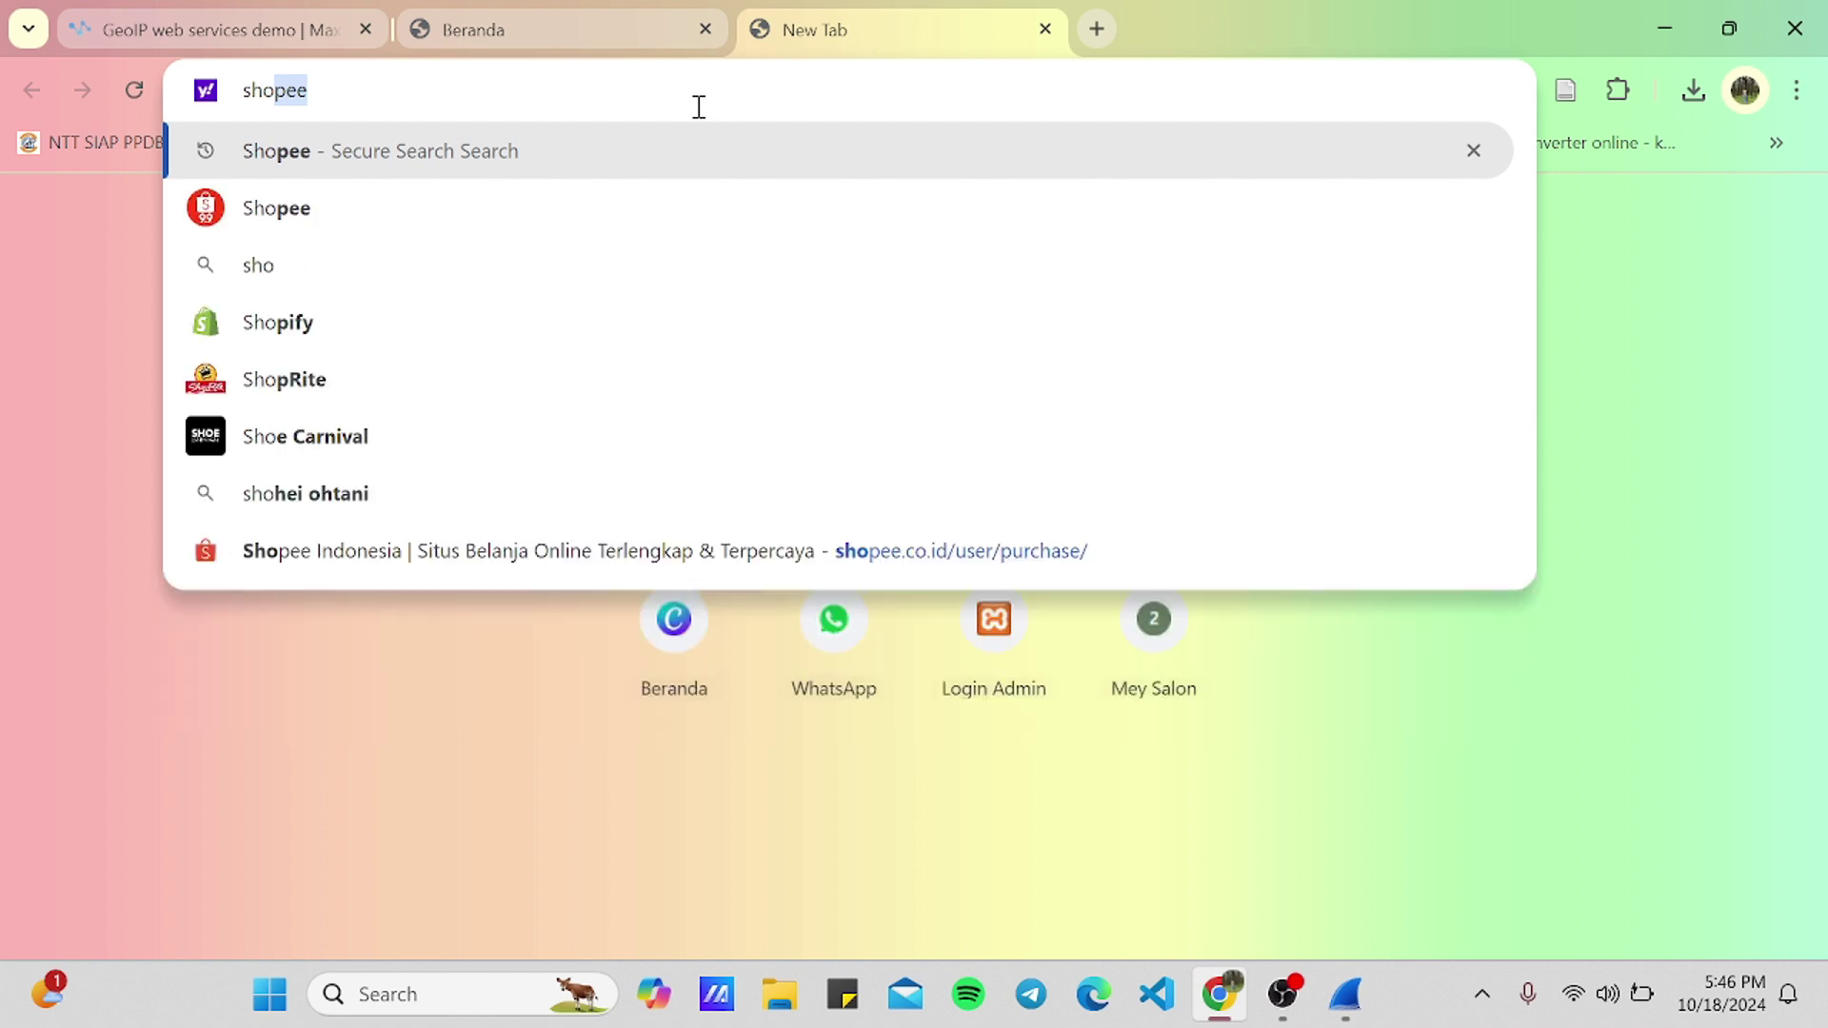
{"action": "key", "text": "Return"}
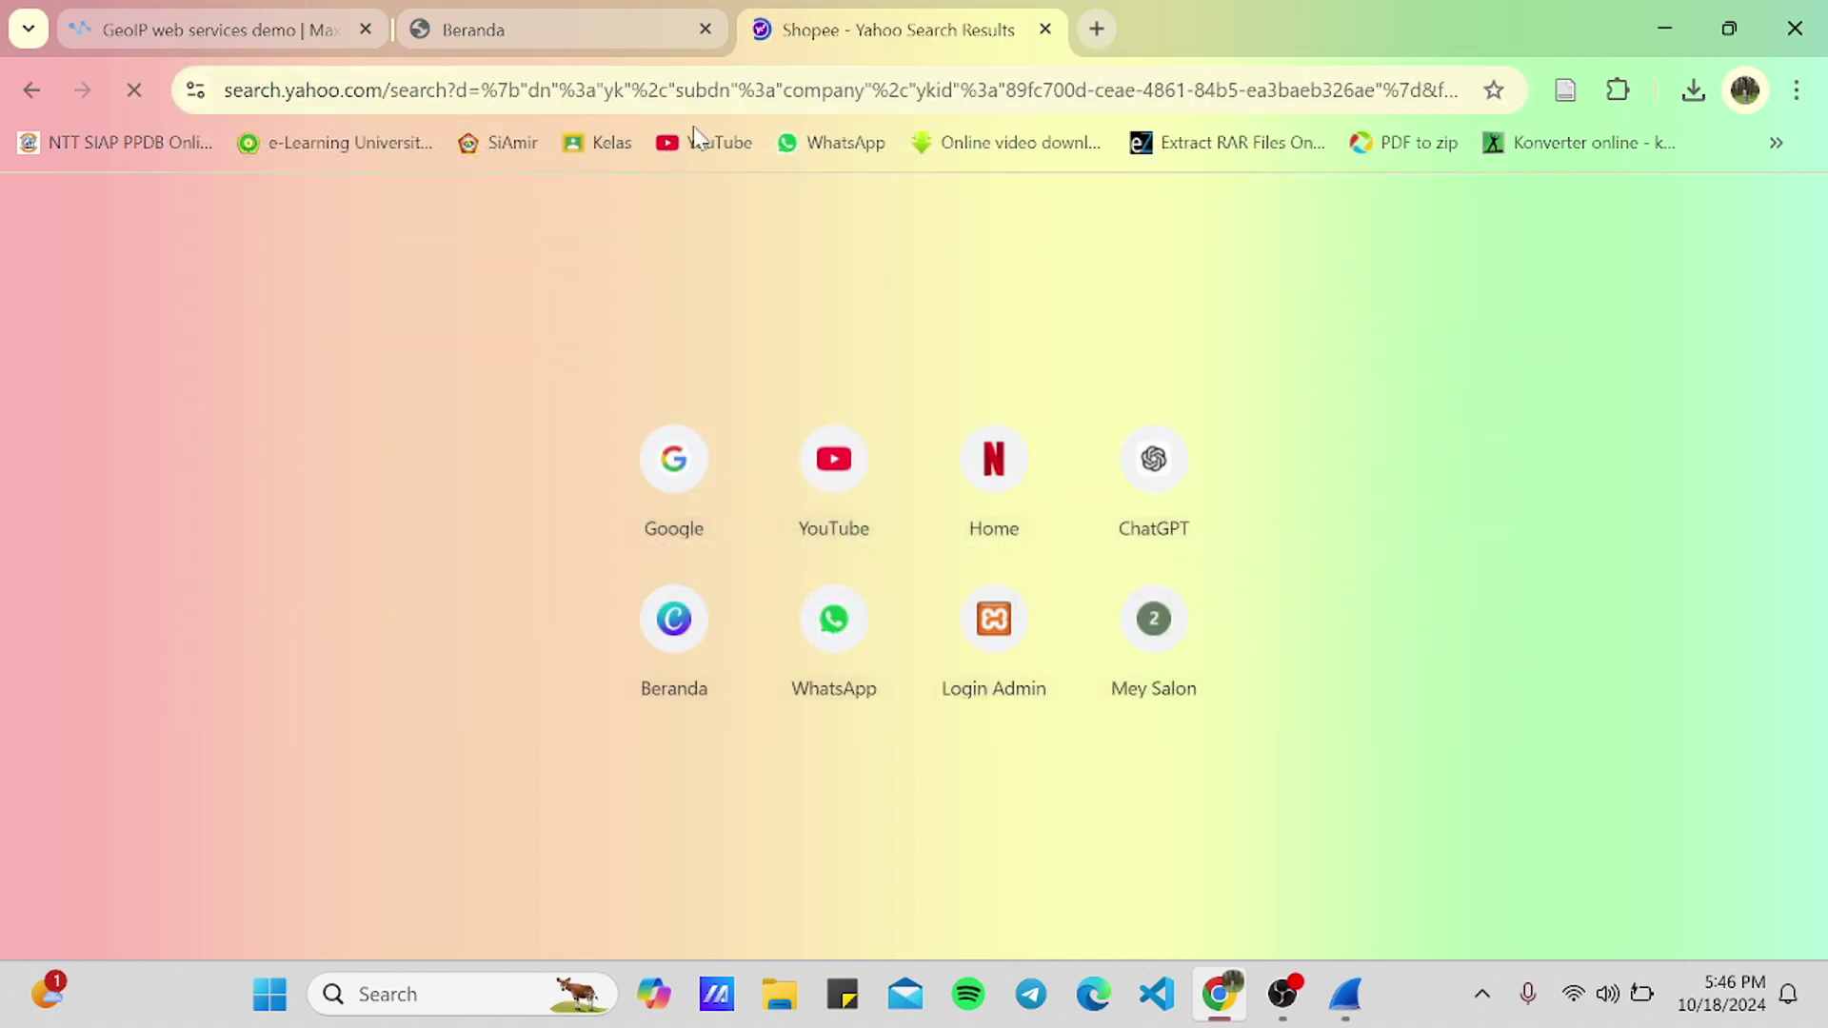
{"action": "scroll", "coordinate": [385, 695], "scroll_direction": "down", "scroll_amount": 5}
{"action": "scroll", "coordinate": [380, 675], "scroll_direction": "down", "scroll_amount": 4}
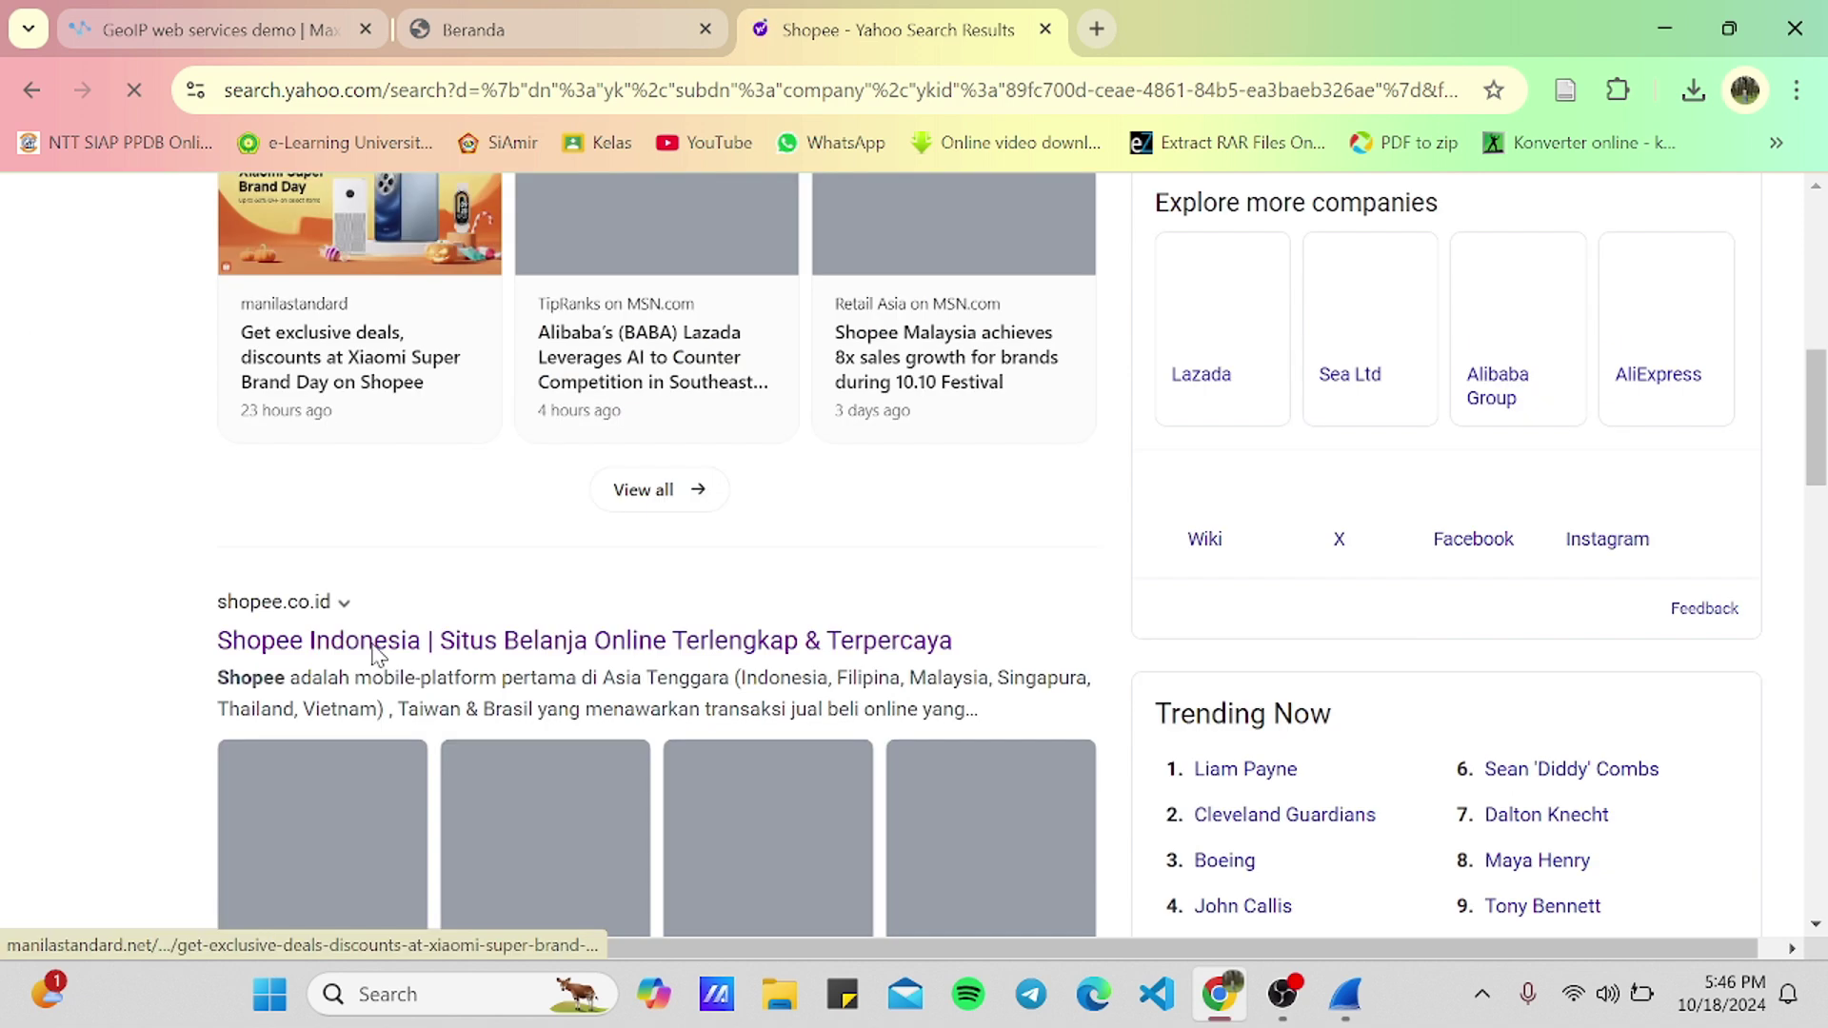
{"action": "left_click", "coordinate": [378, 644]}
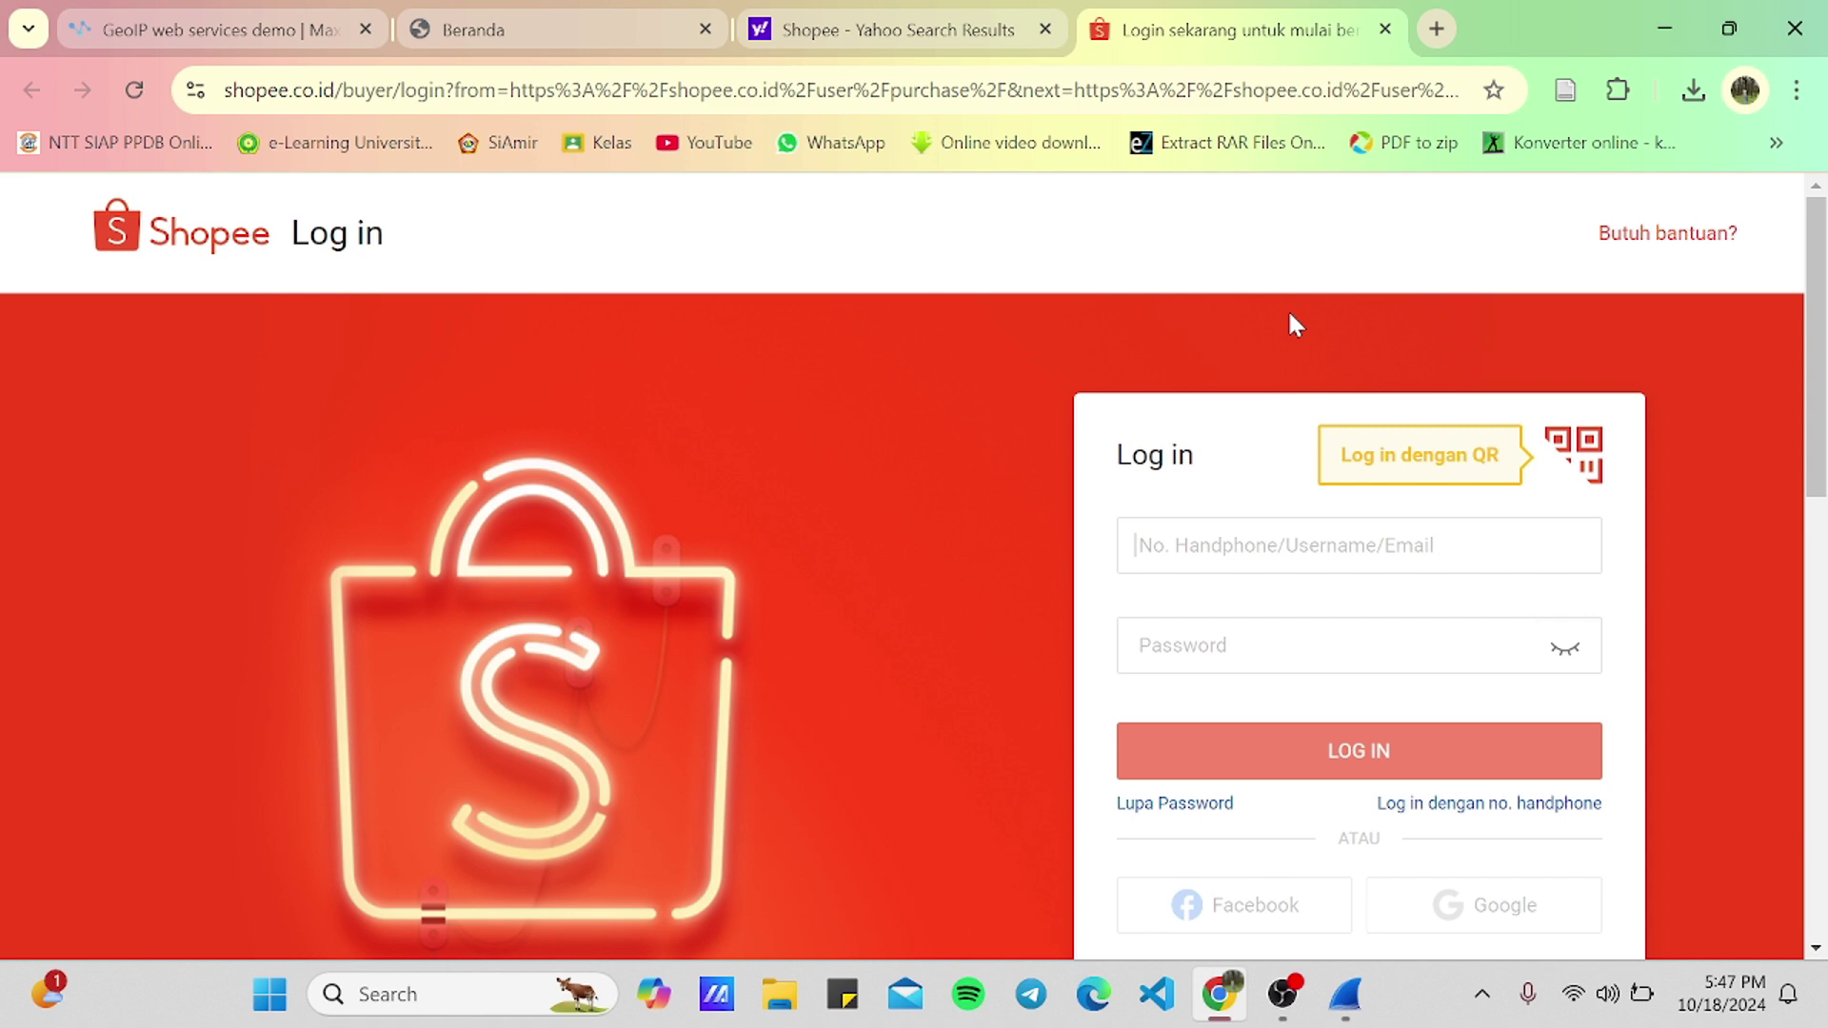
- Log in to Shopee through Google with one of the saved accounts
{"action": "scroll", "coordinate": [1289, 314], "scroll_direction": "down", "scroll_amount": 1}
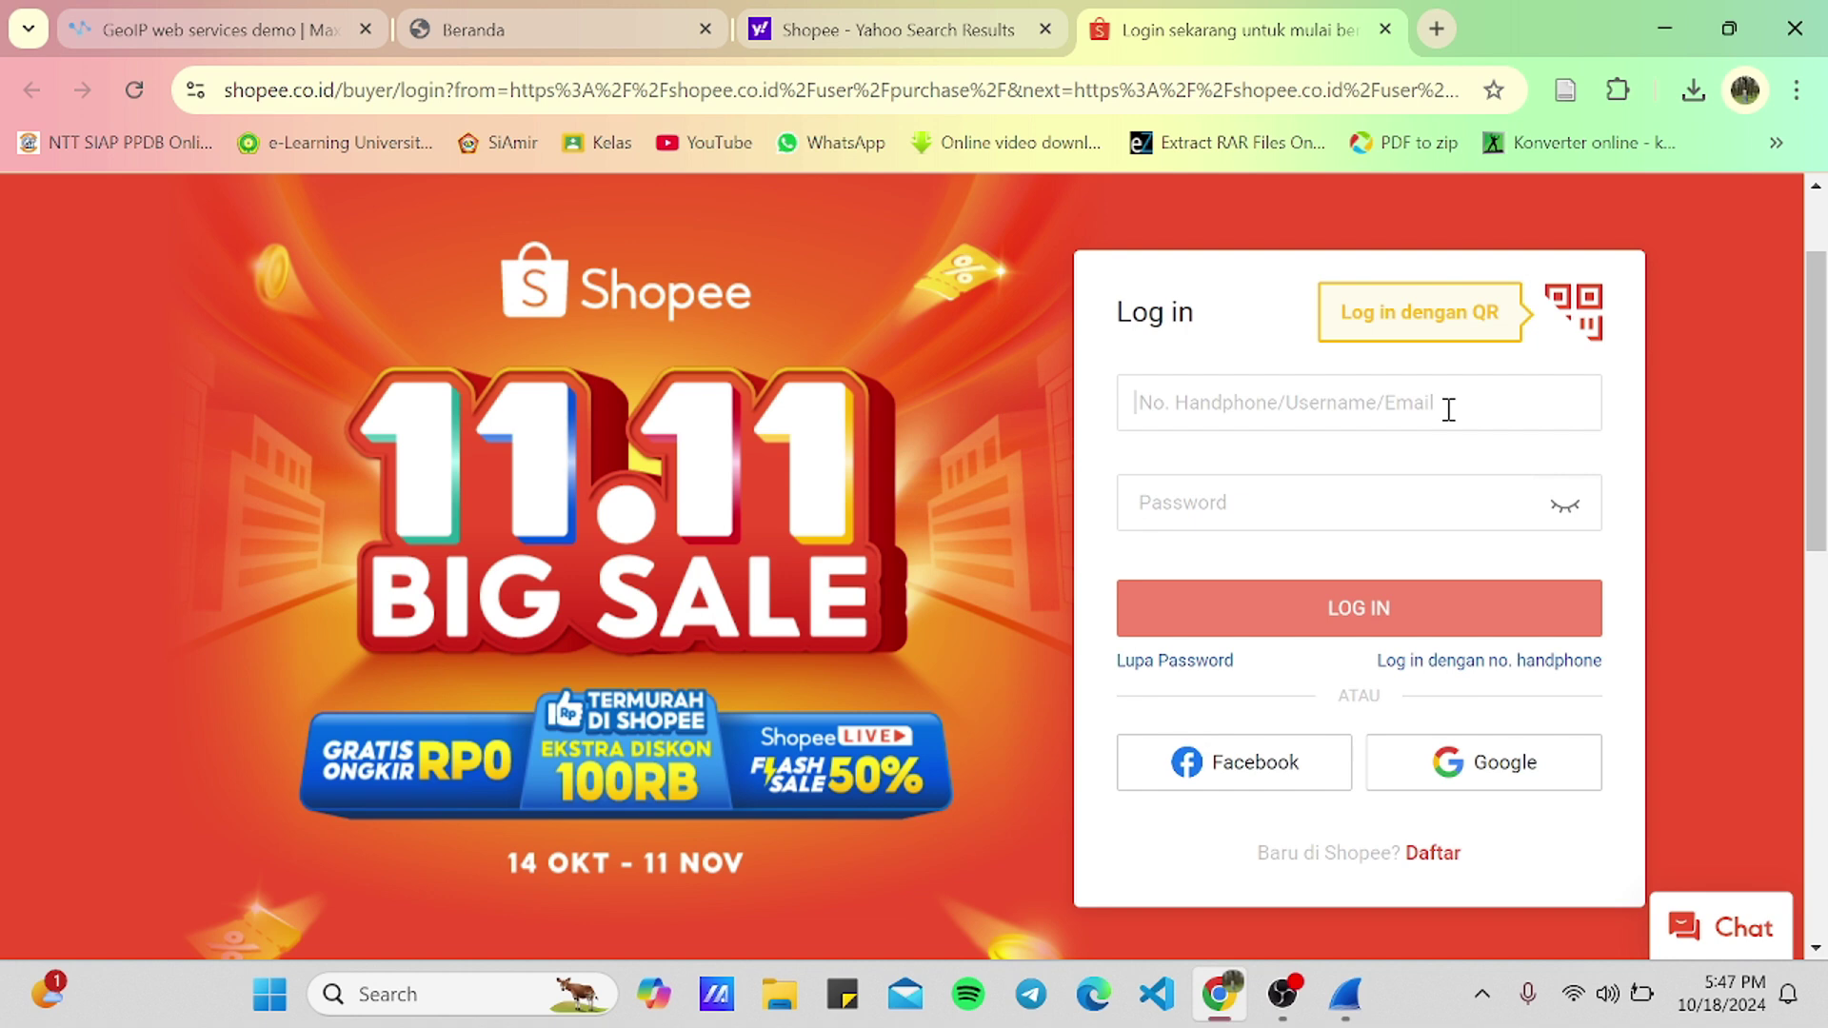
{"action": "left_click", "coordinate": [1495, 769]}
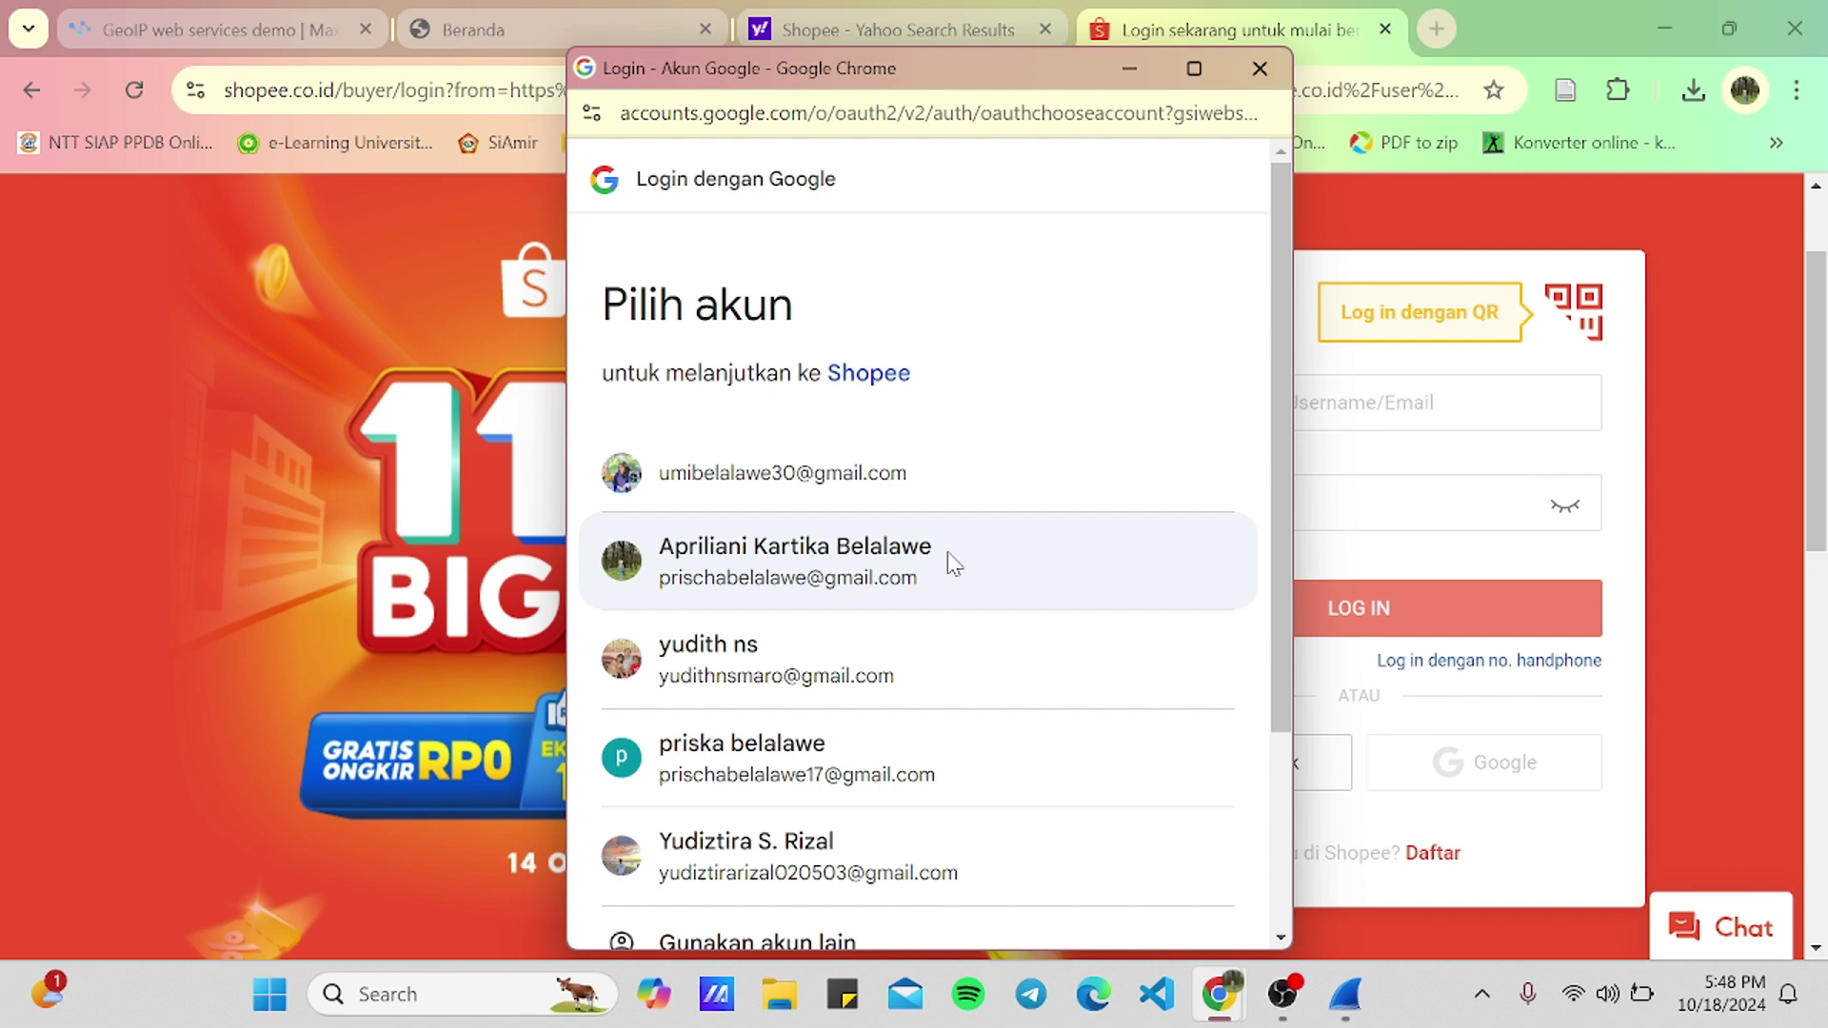
{"action": "left_click", "coordinate": [951, 564]}
{"action": "left_click", "coordinate": [973, 579]}
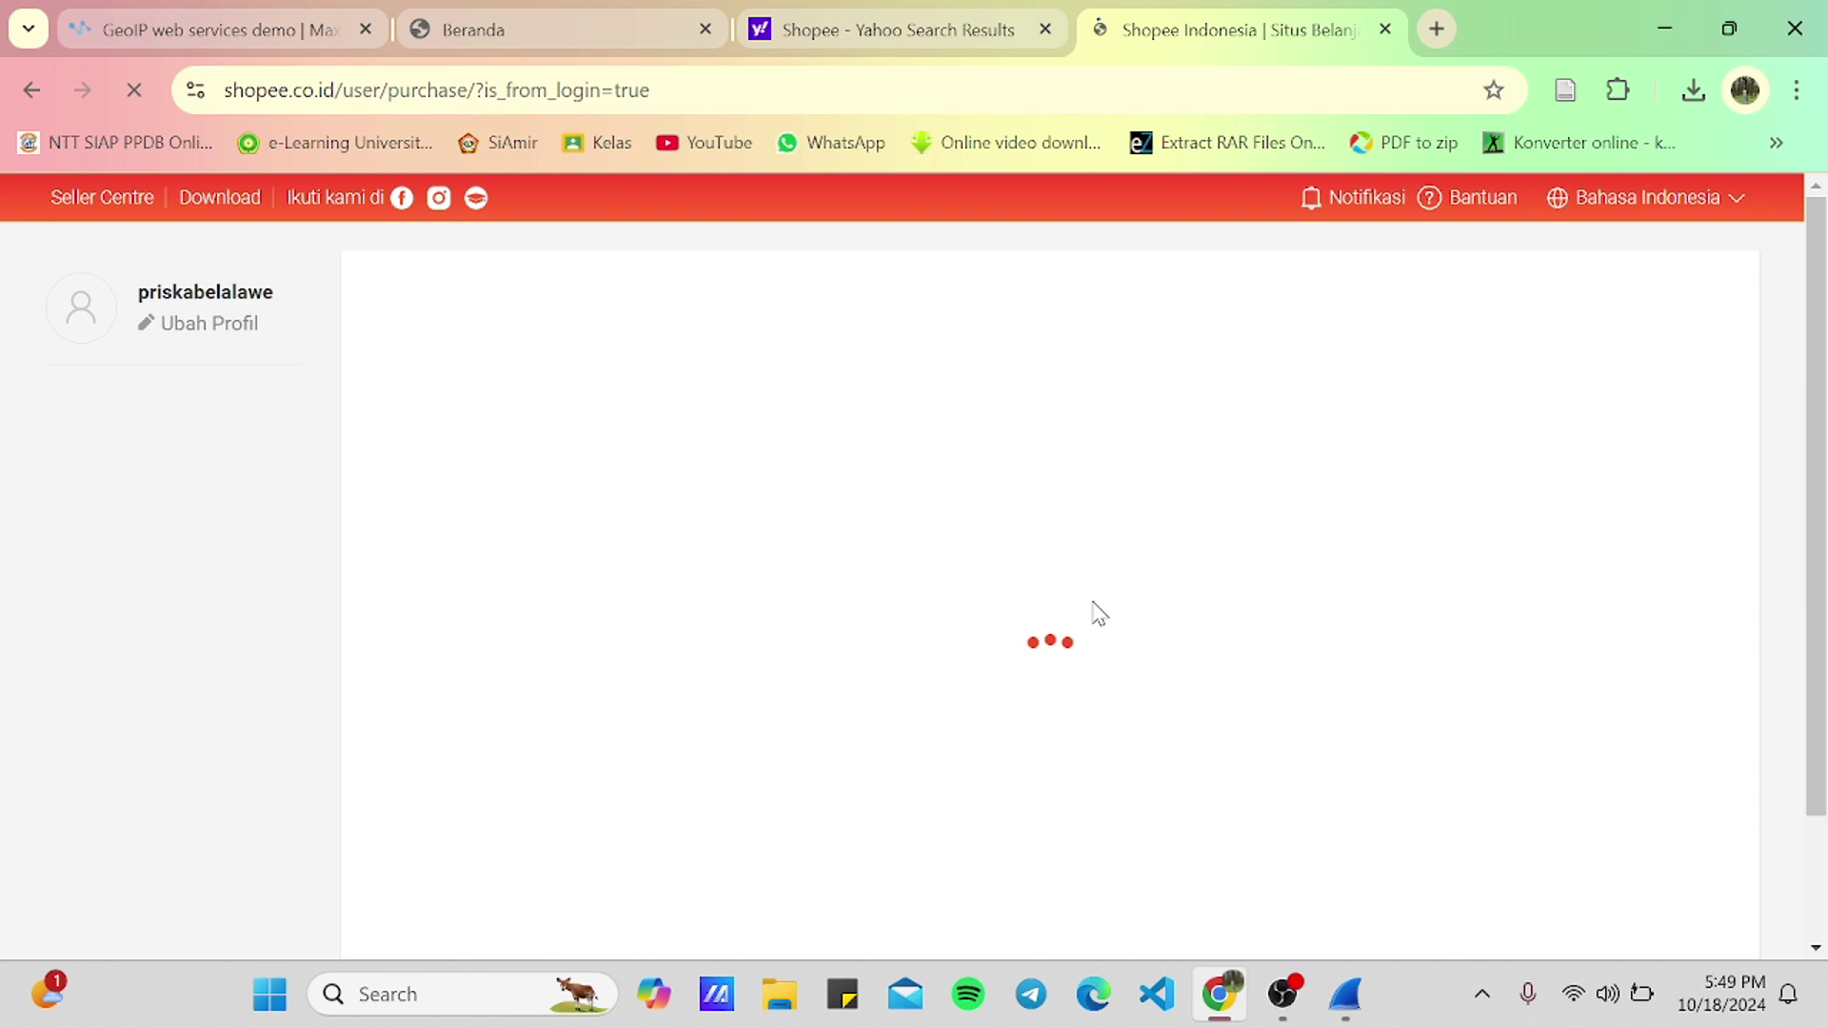
- Switch to Wireshark, stop the capture and try the display filter https on the captured packets
{"action": "key", "text": "alt+Tab"}
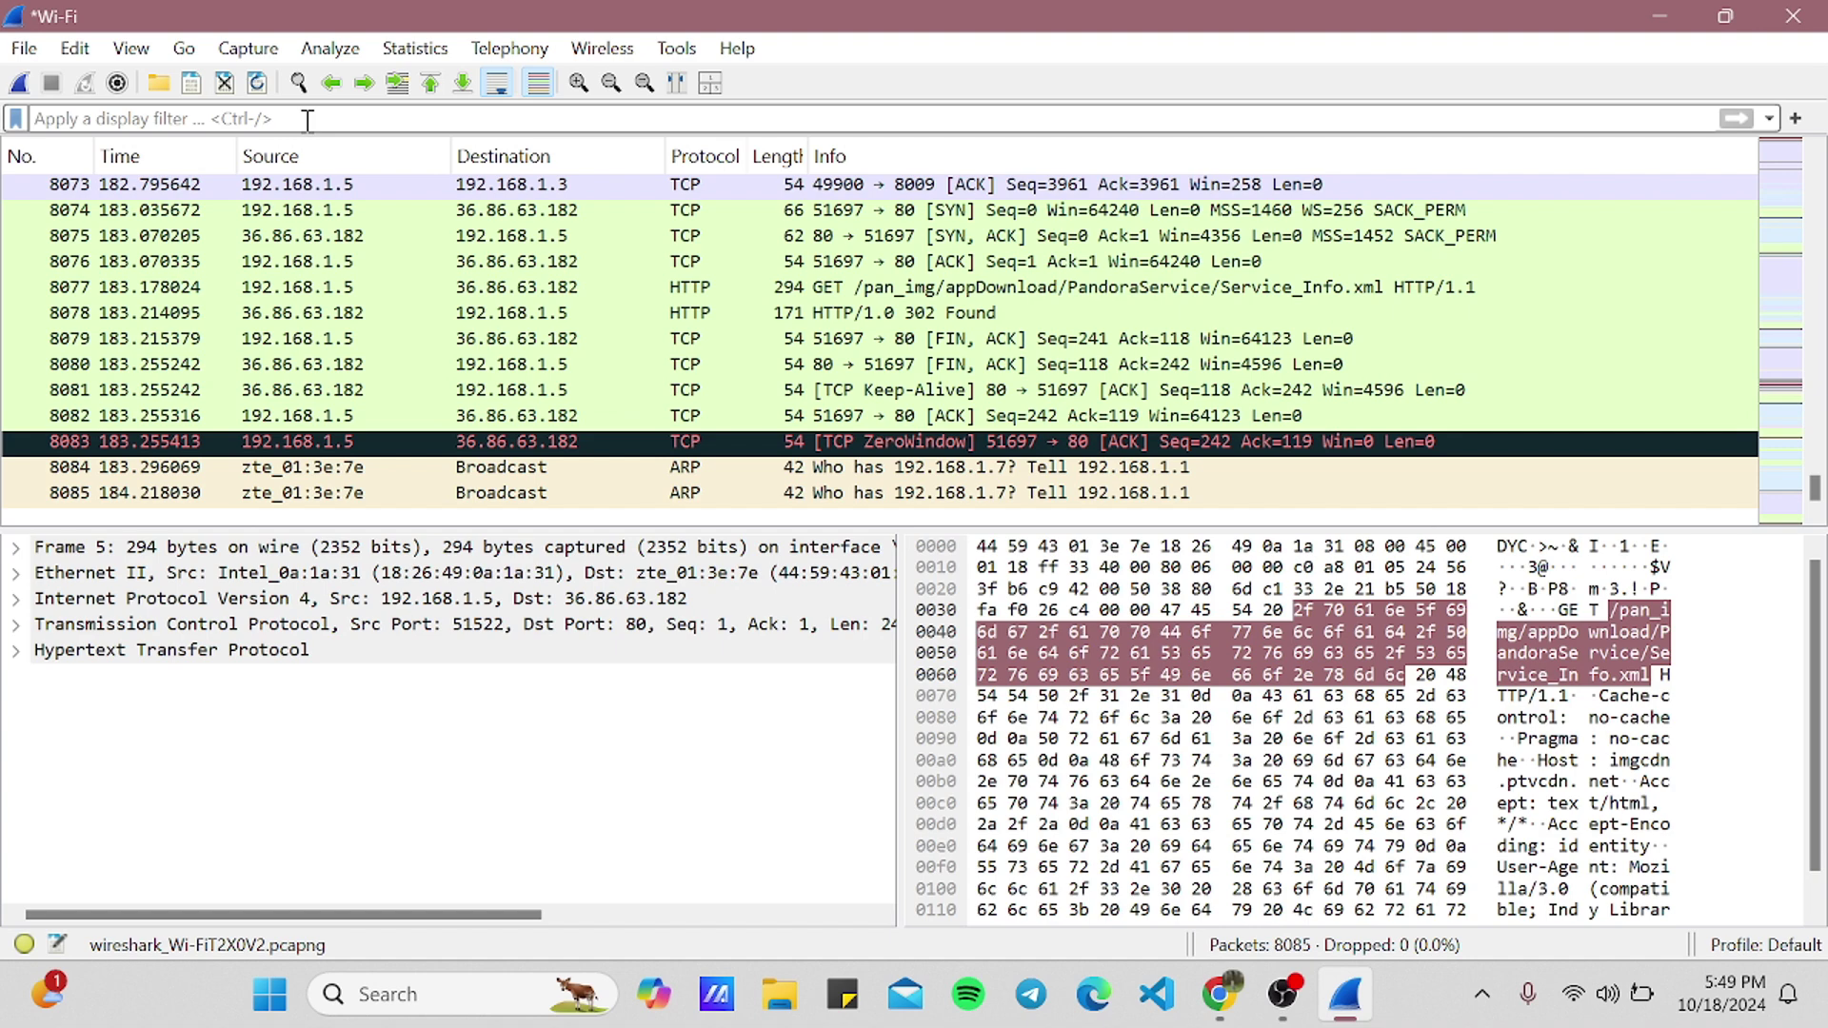
{"action": "left_click", "coordinate": [306, 119]}
{"action": "type", "text": "https"}
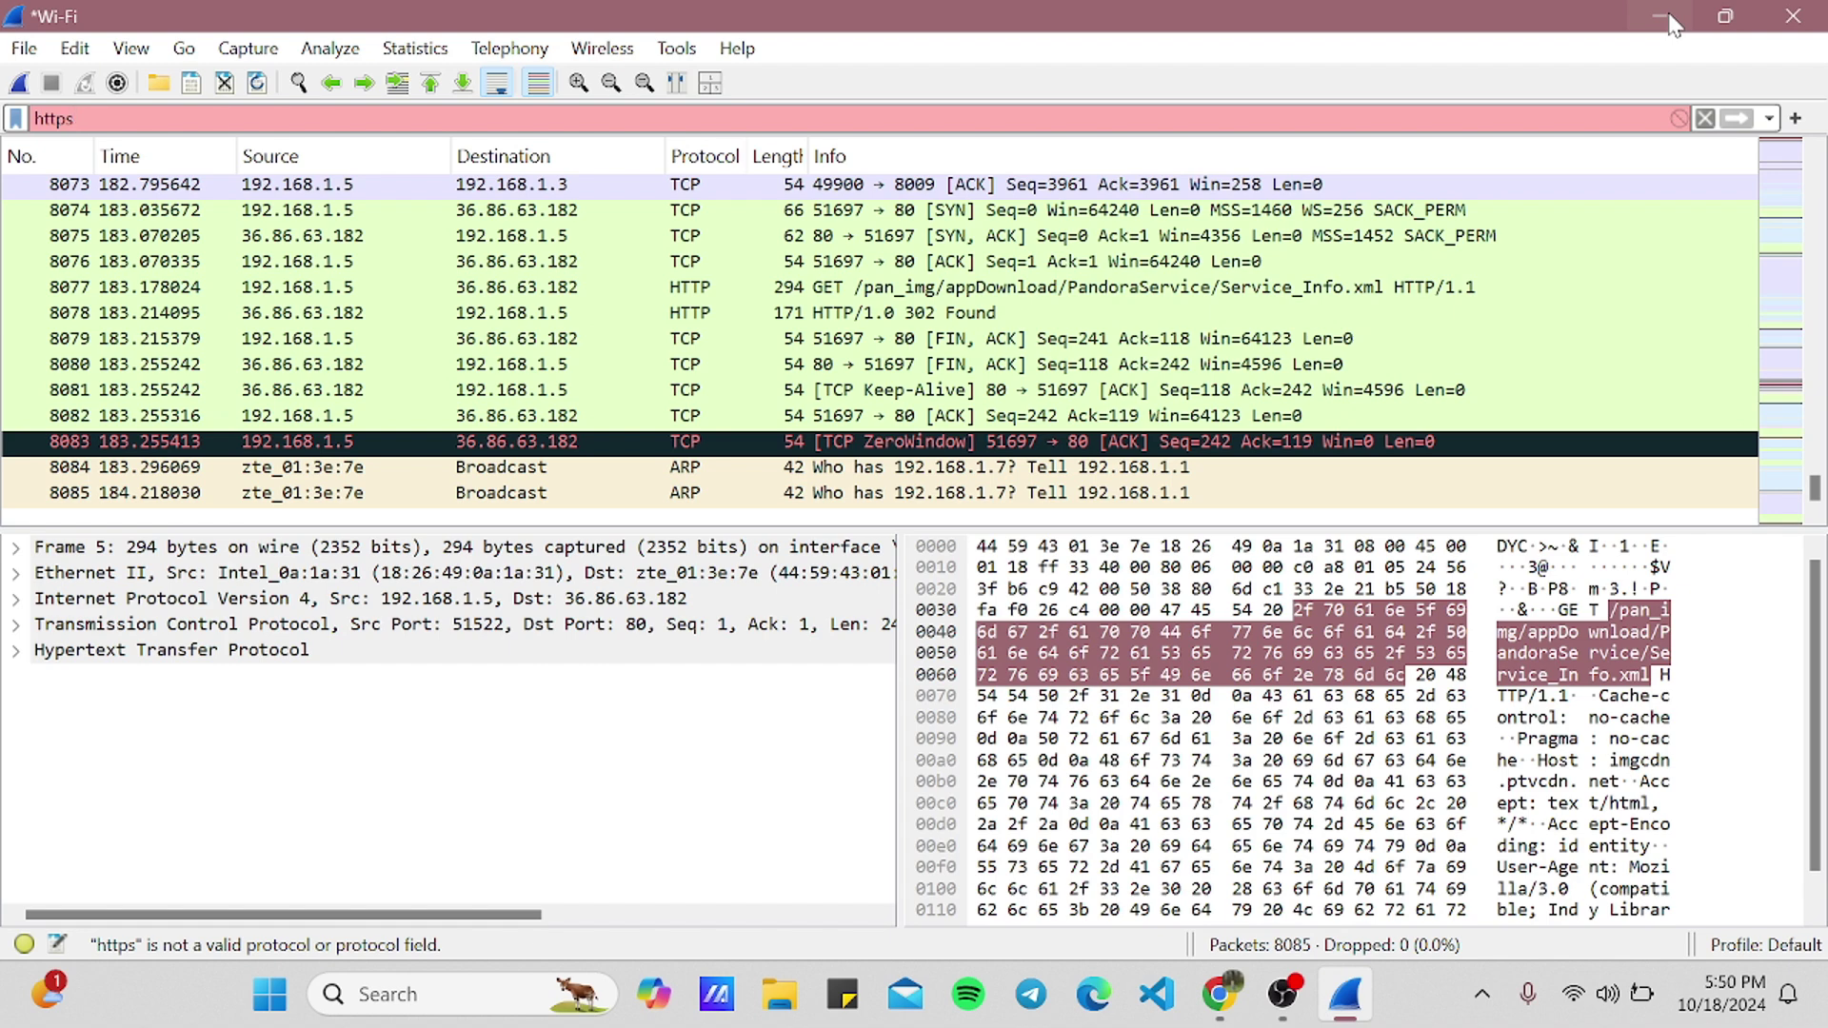
- Restart the Wi-Fi capture without saving the packets, clear the https filter and minimize Wireshark
{"action": "left_click", "coordinate": [28, 89]}
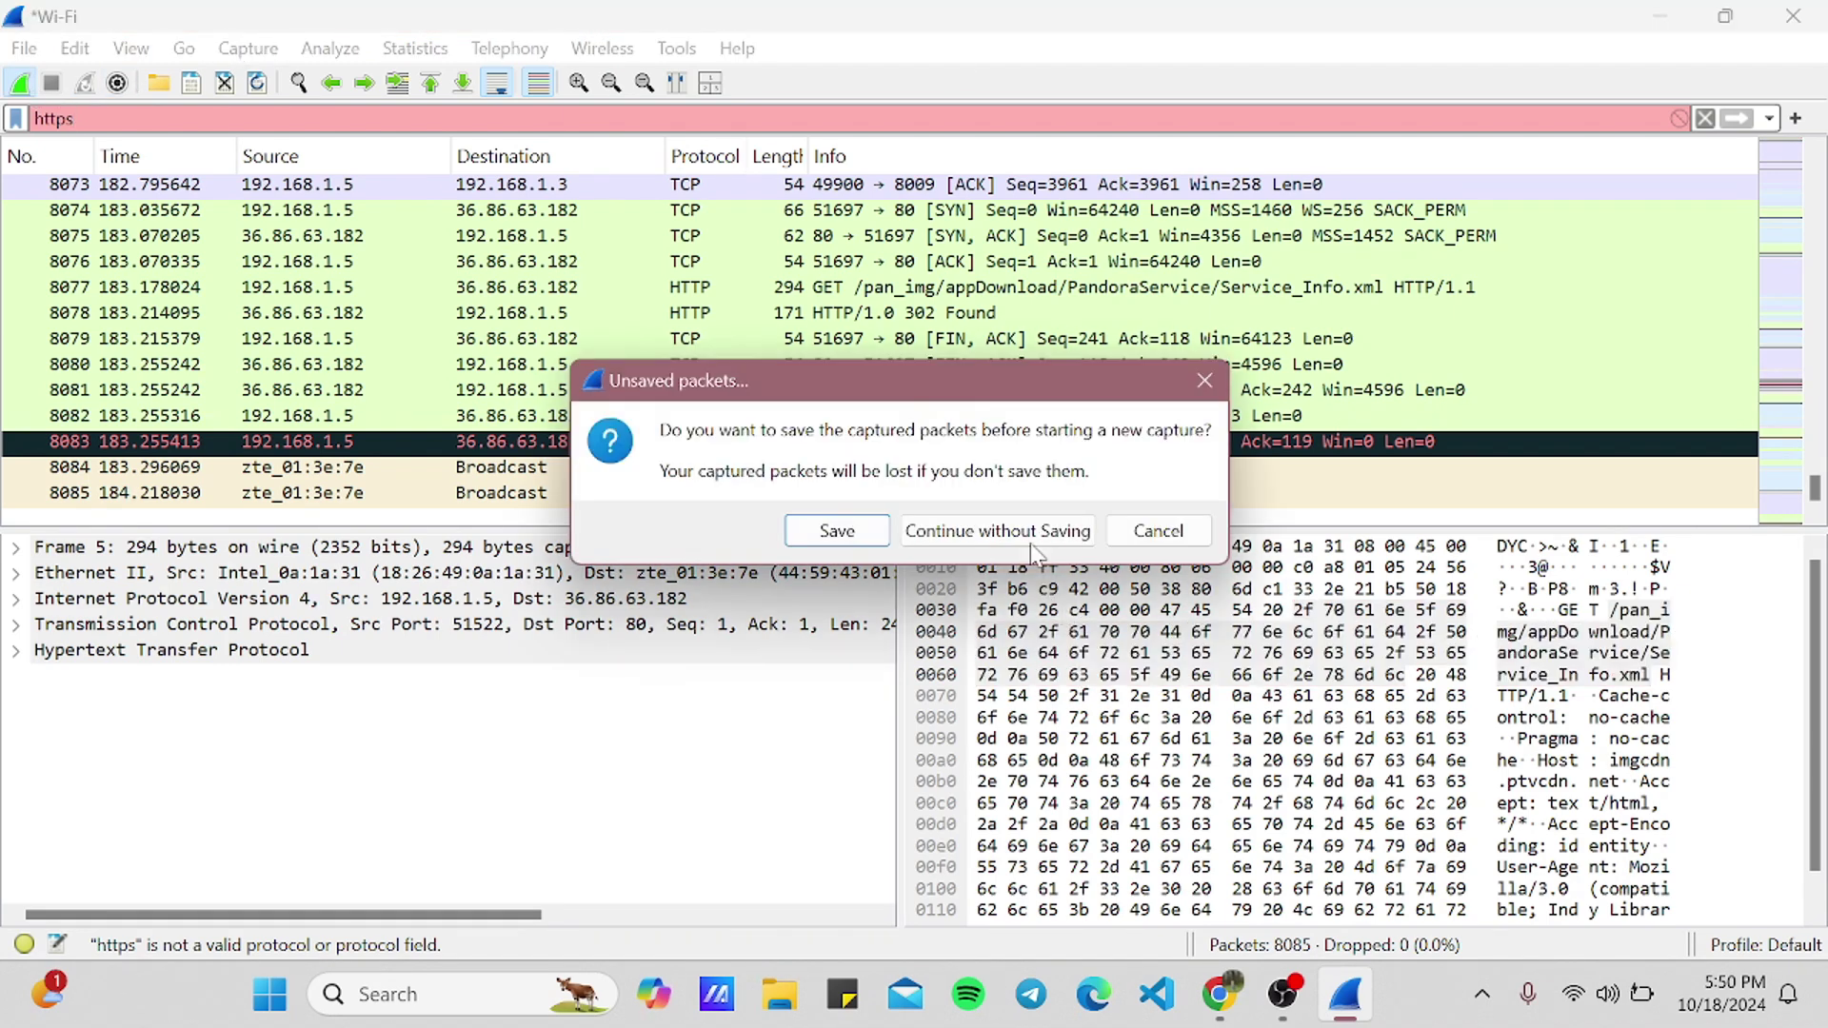
{"action": "left_click", "coordinate": [1028, 528]}
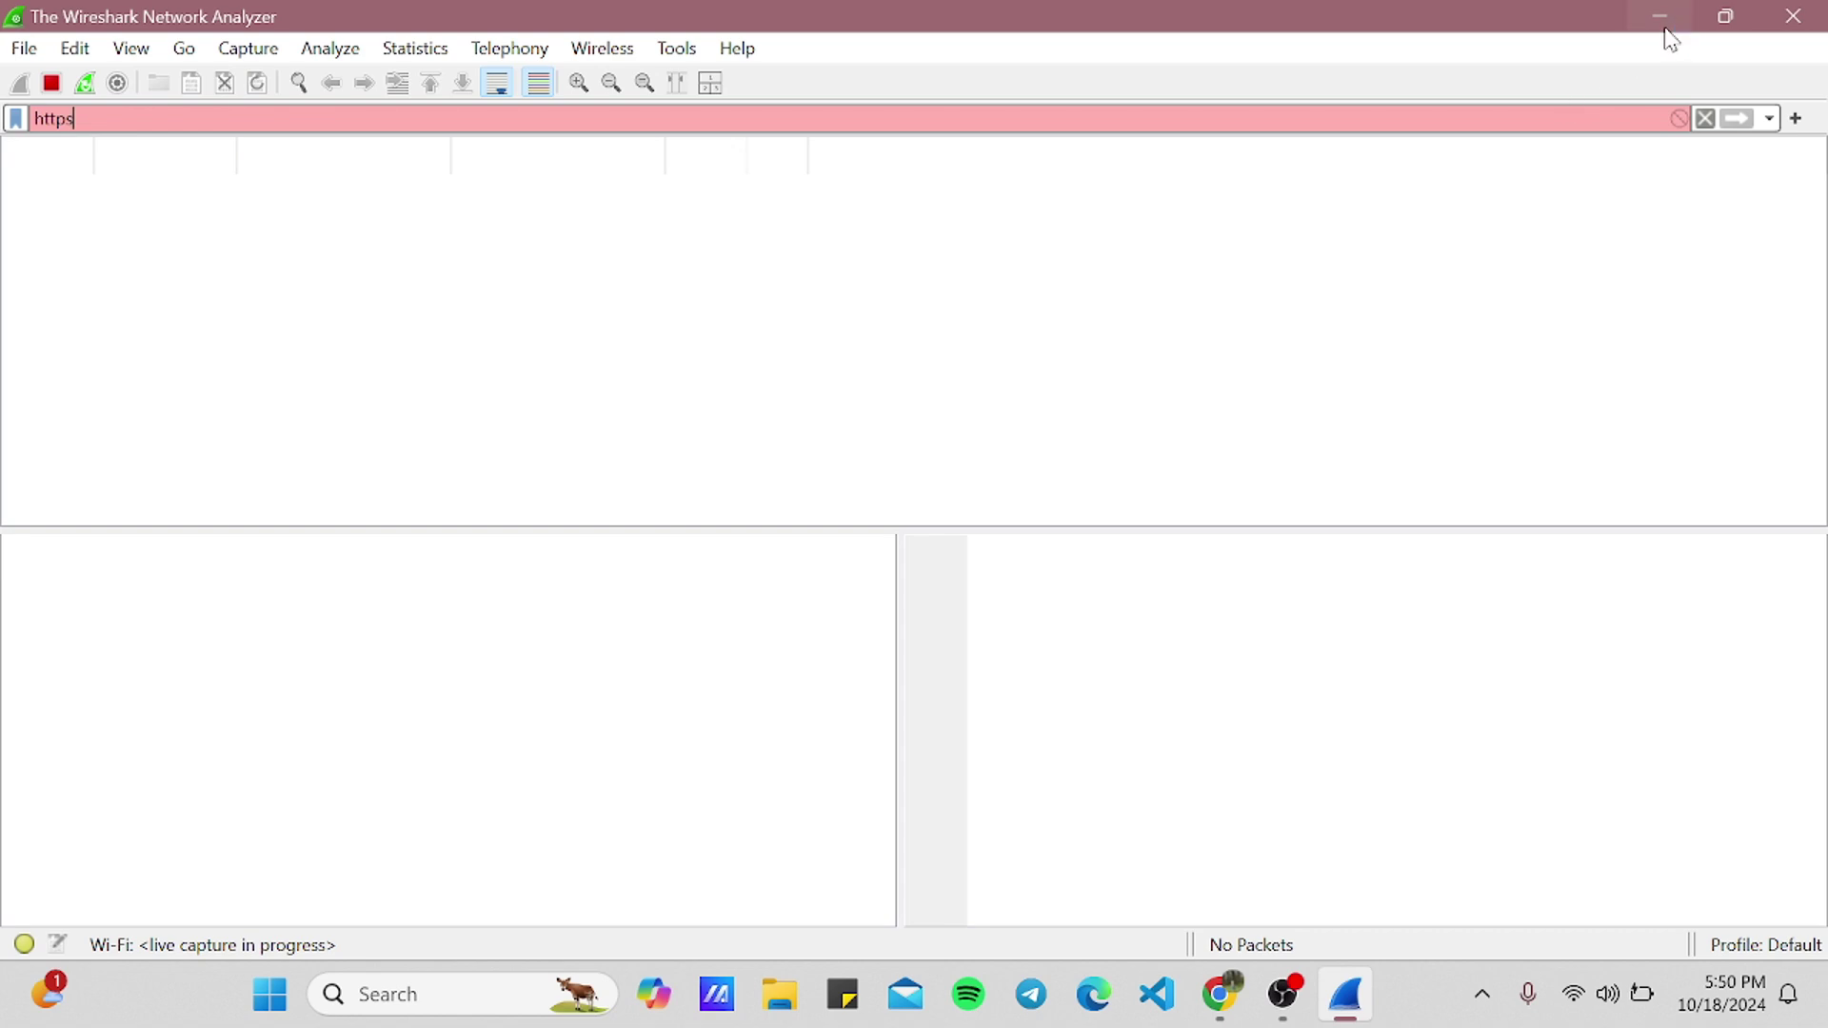
{"action": "left_click", "coordinate": [1704, 118]}
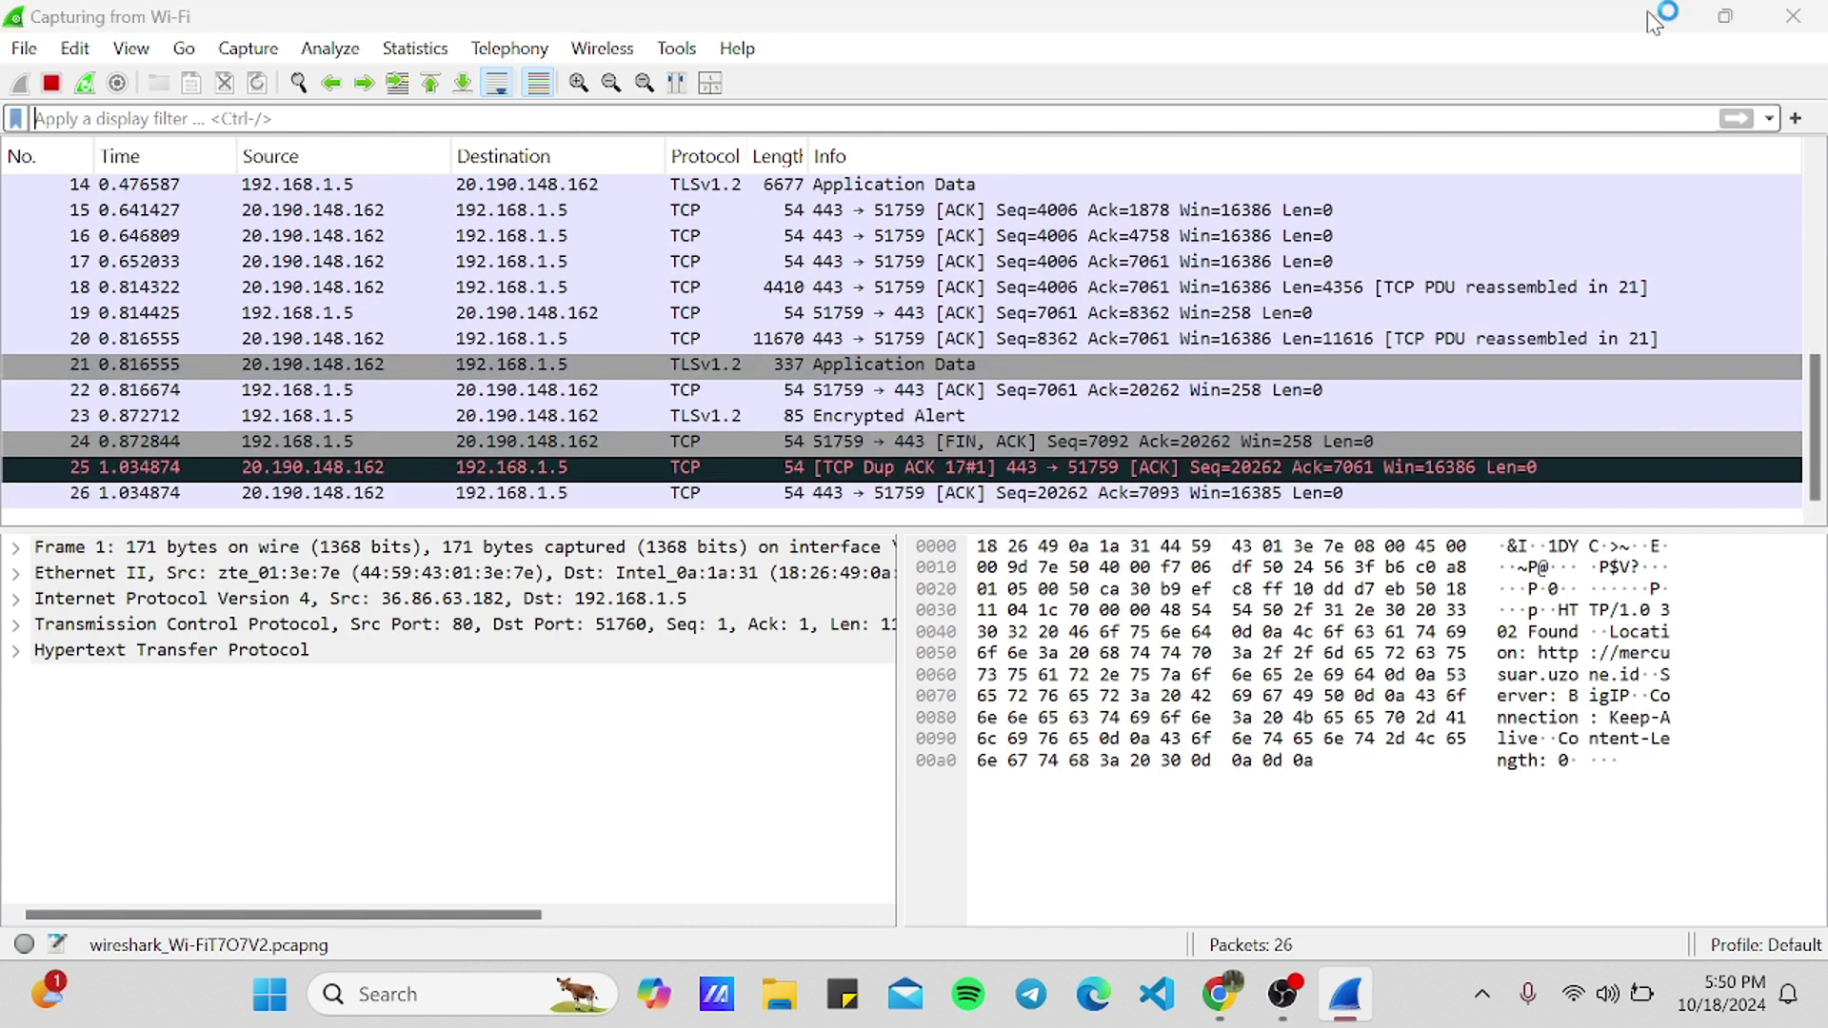
{"action": "left_click", "coordinate": [1655, 17]}
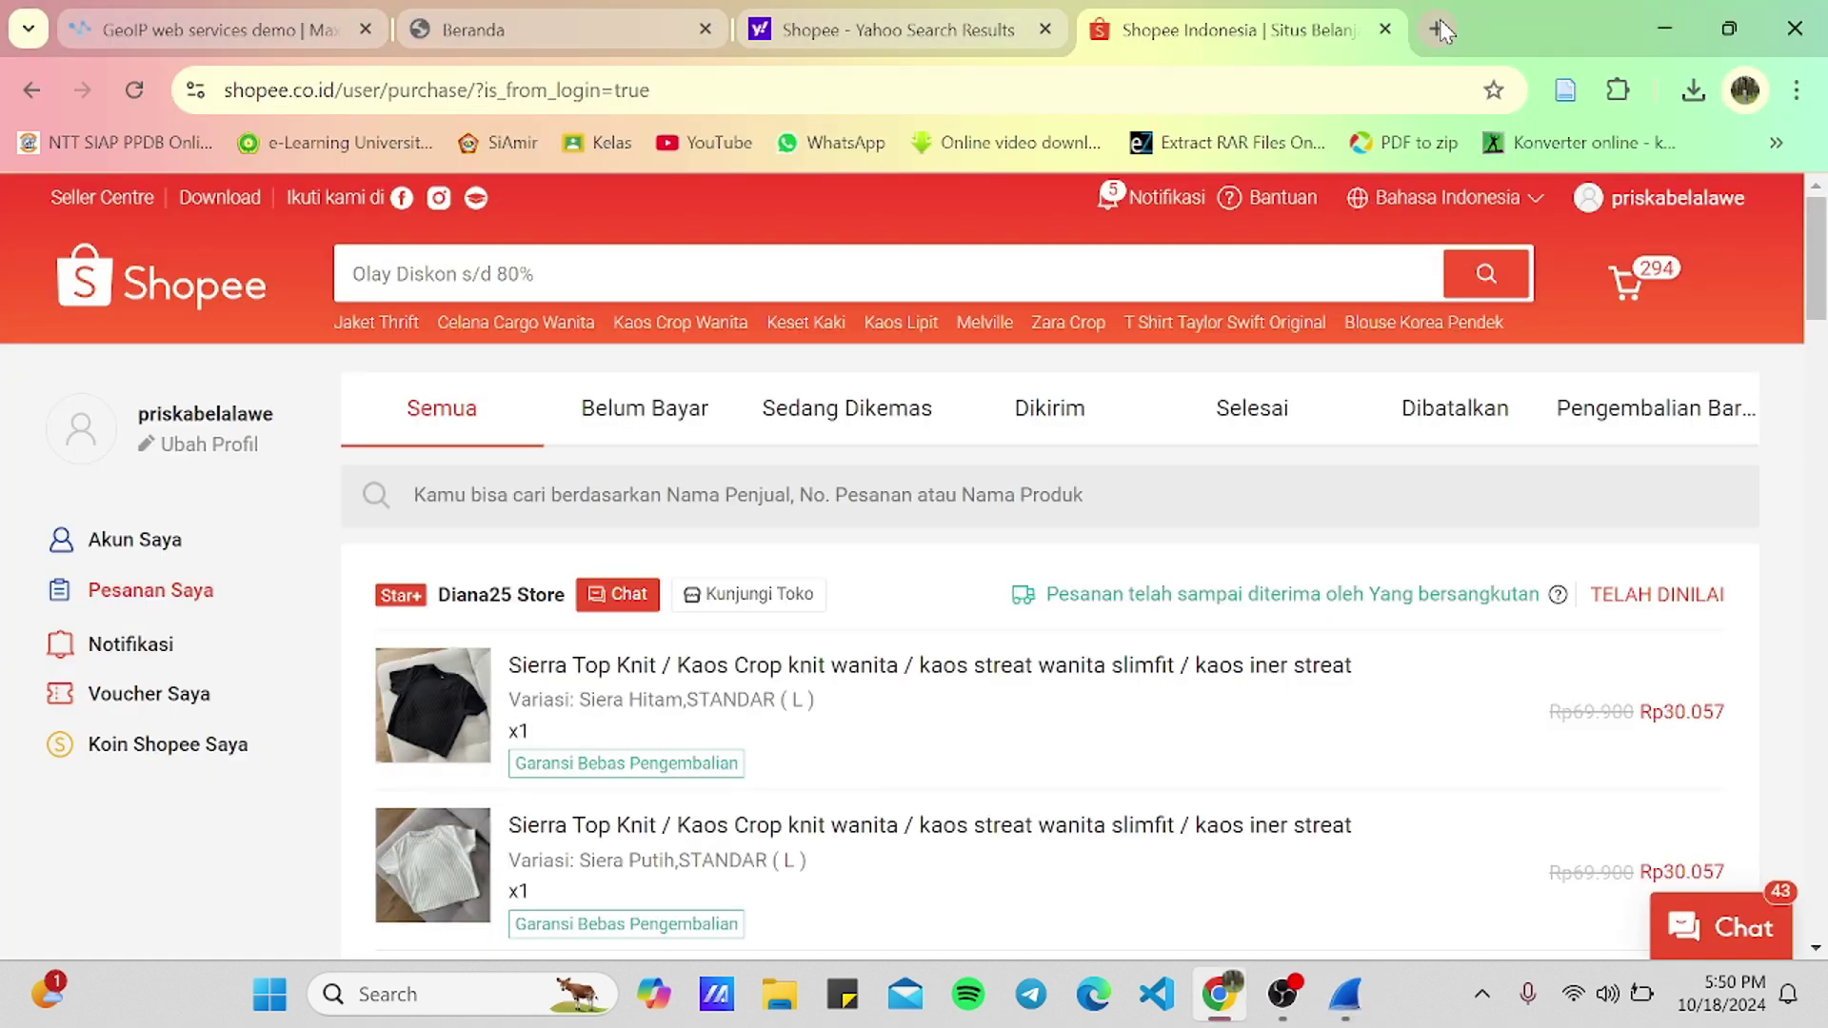
- Look through the already open MaxMind GeoIP web services demo page, reload it and close its tab
{"action": "left_click", "coordinate": [286, 29]}
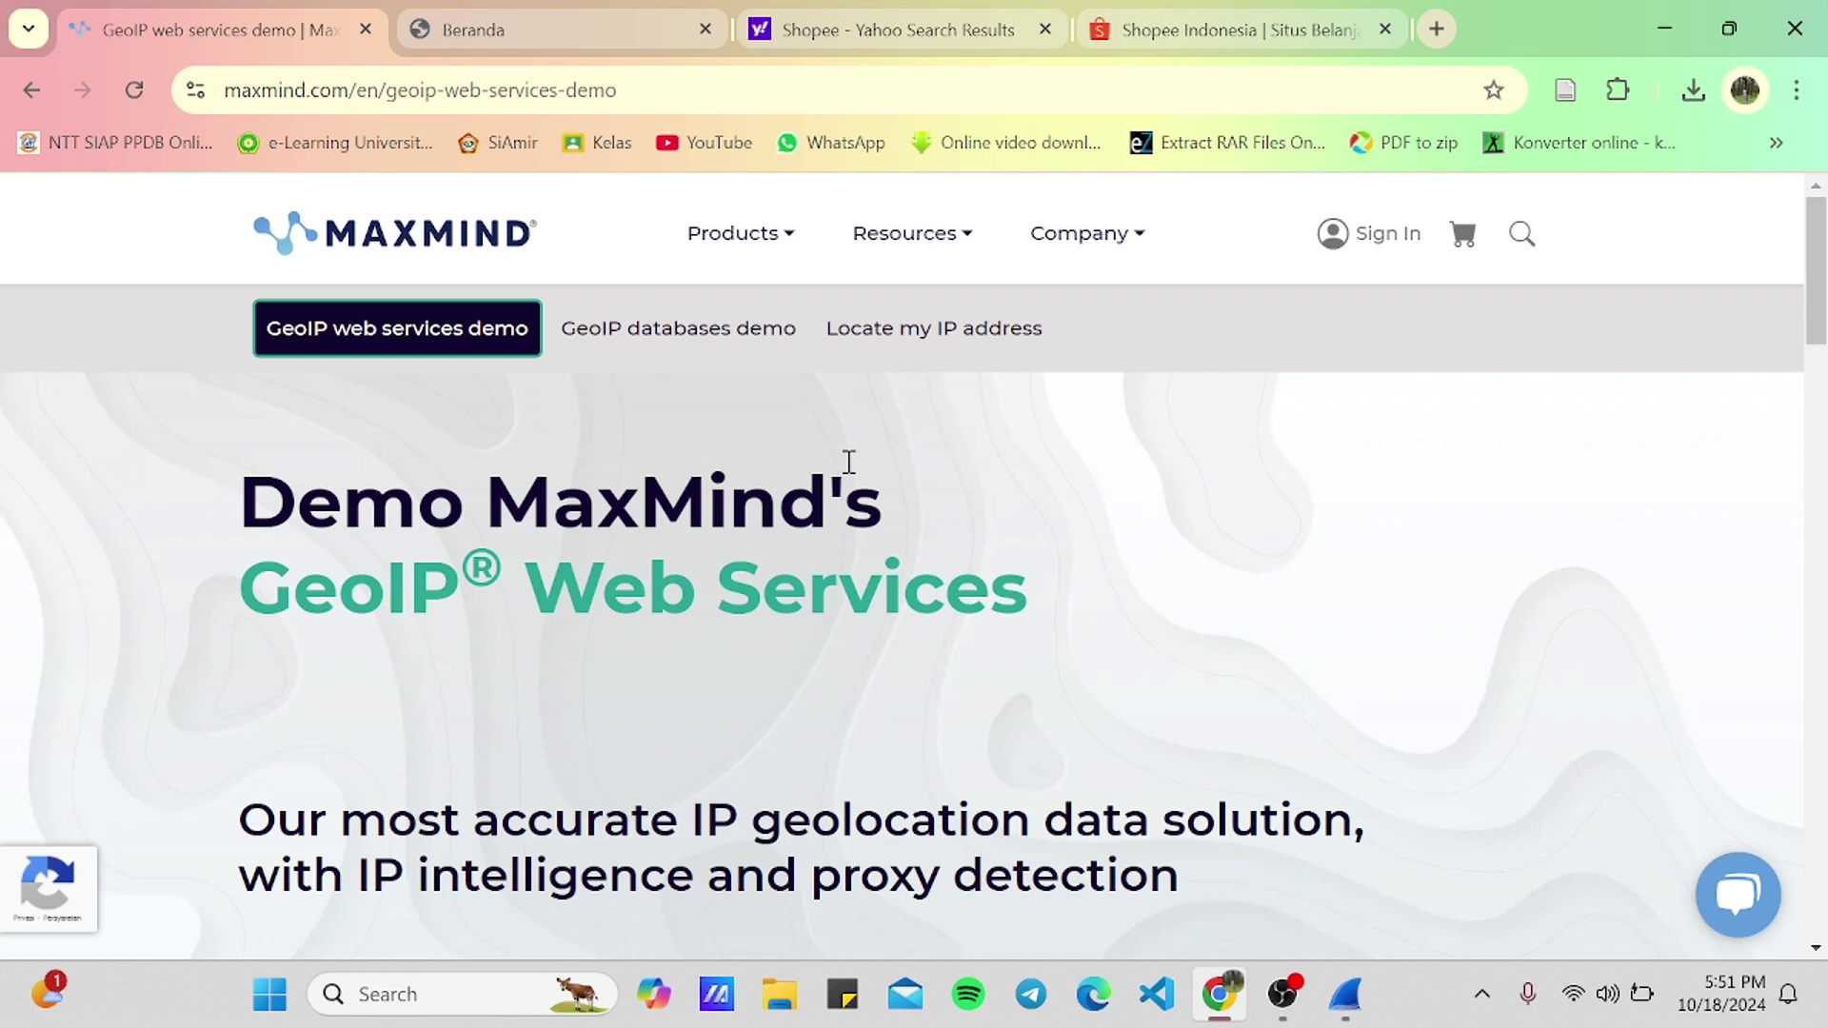
{"action": "scroll", "coordinate": [849, 462], "scroll_direction": "down", "scroll_amount": 4}
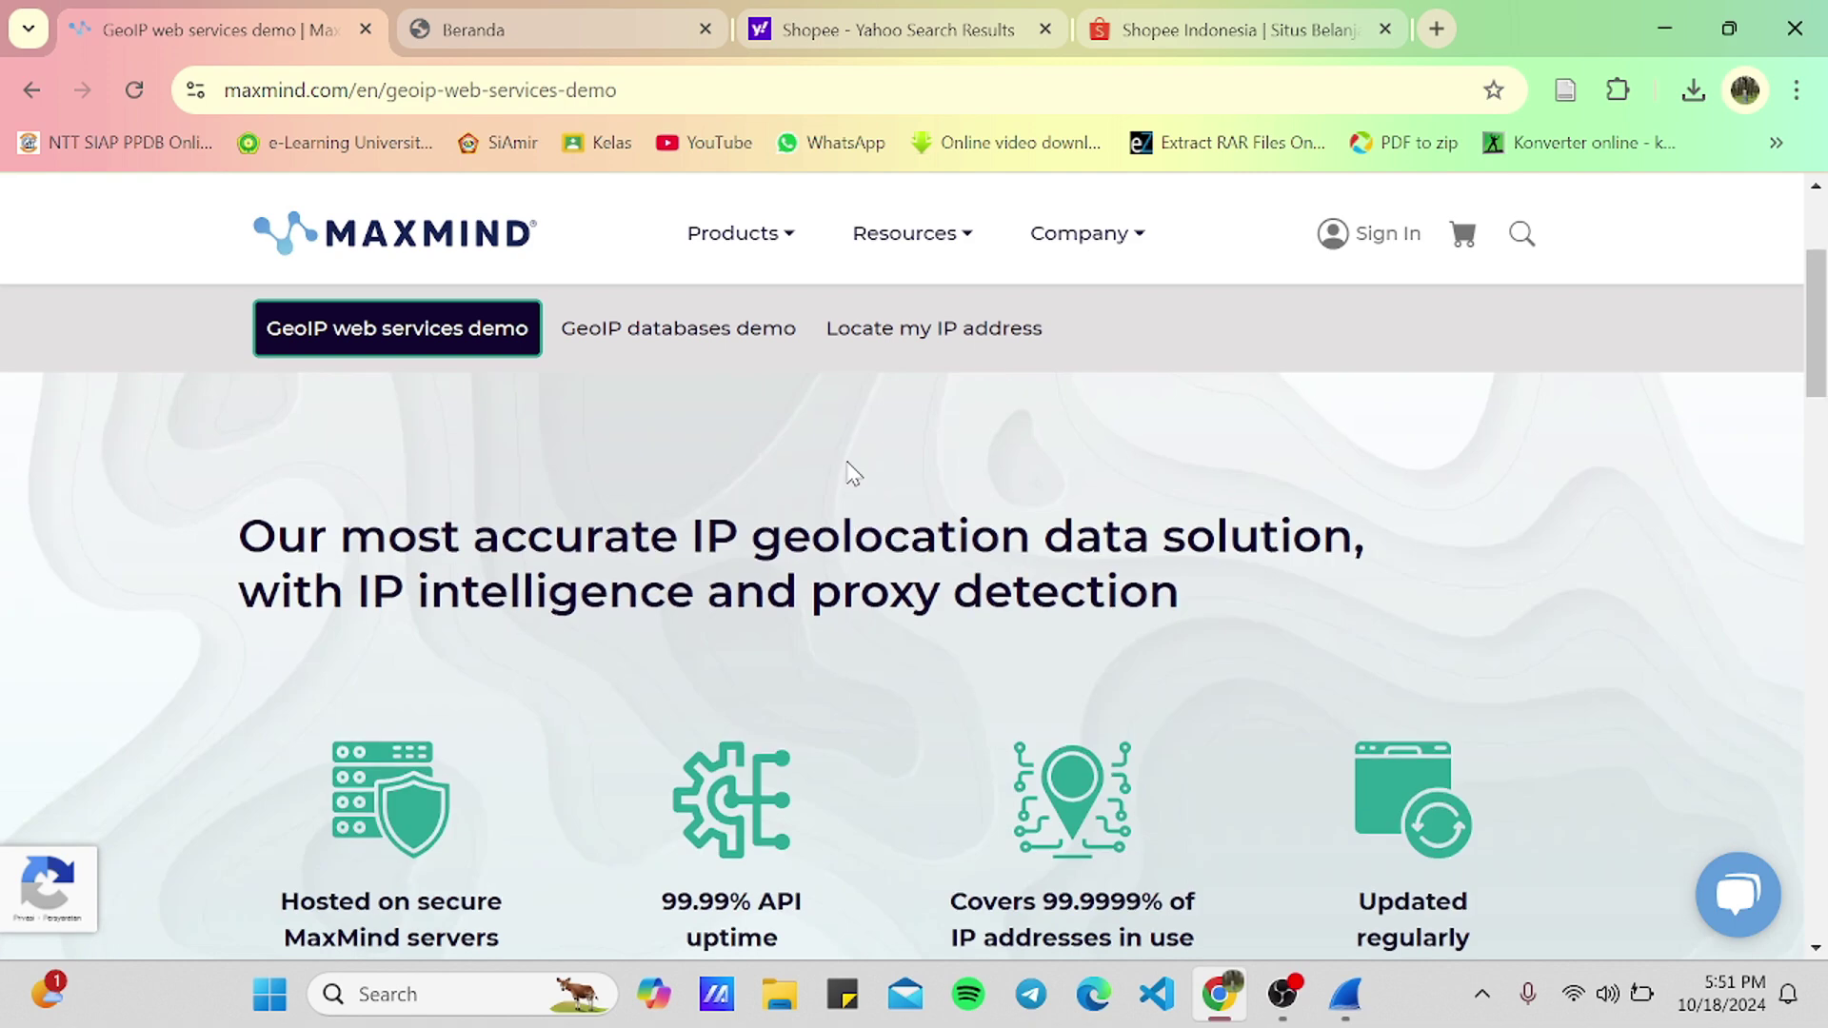
{"action": "scroll", "coordinate": [849, 461], "scroll_direction": "up", "scroll_amount": 3}
{"action": "scroll", "coordinate": [849, 461], "scroll_direction": "down", "scroll_amount": 7}
{"action": "scroll", "coordinate": [849, 471], "scroll_direction": "down", "scroll_amount": 5}
{"action": "scroll", "coordinate": [849, 471], "scroll_direction": "up", "scroll_amount": 9}
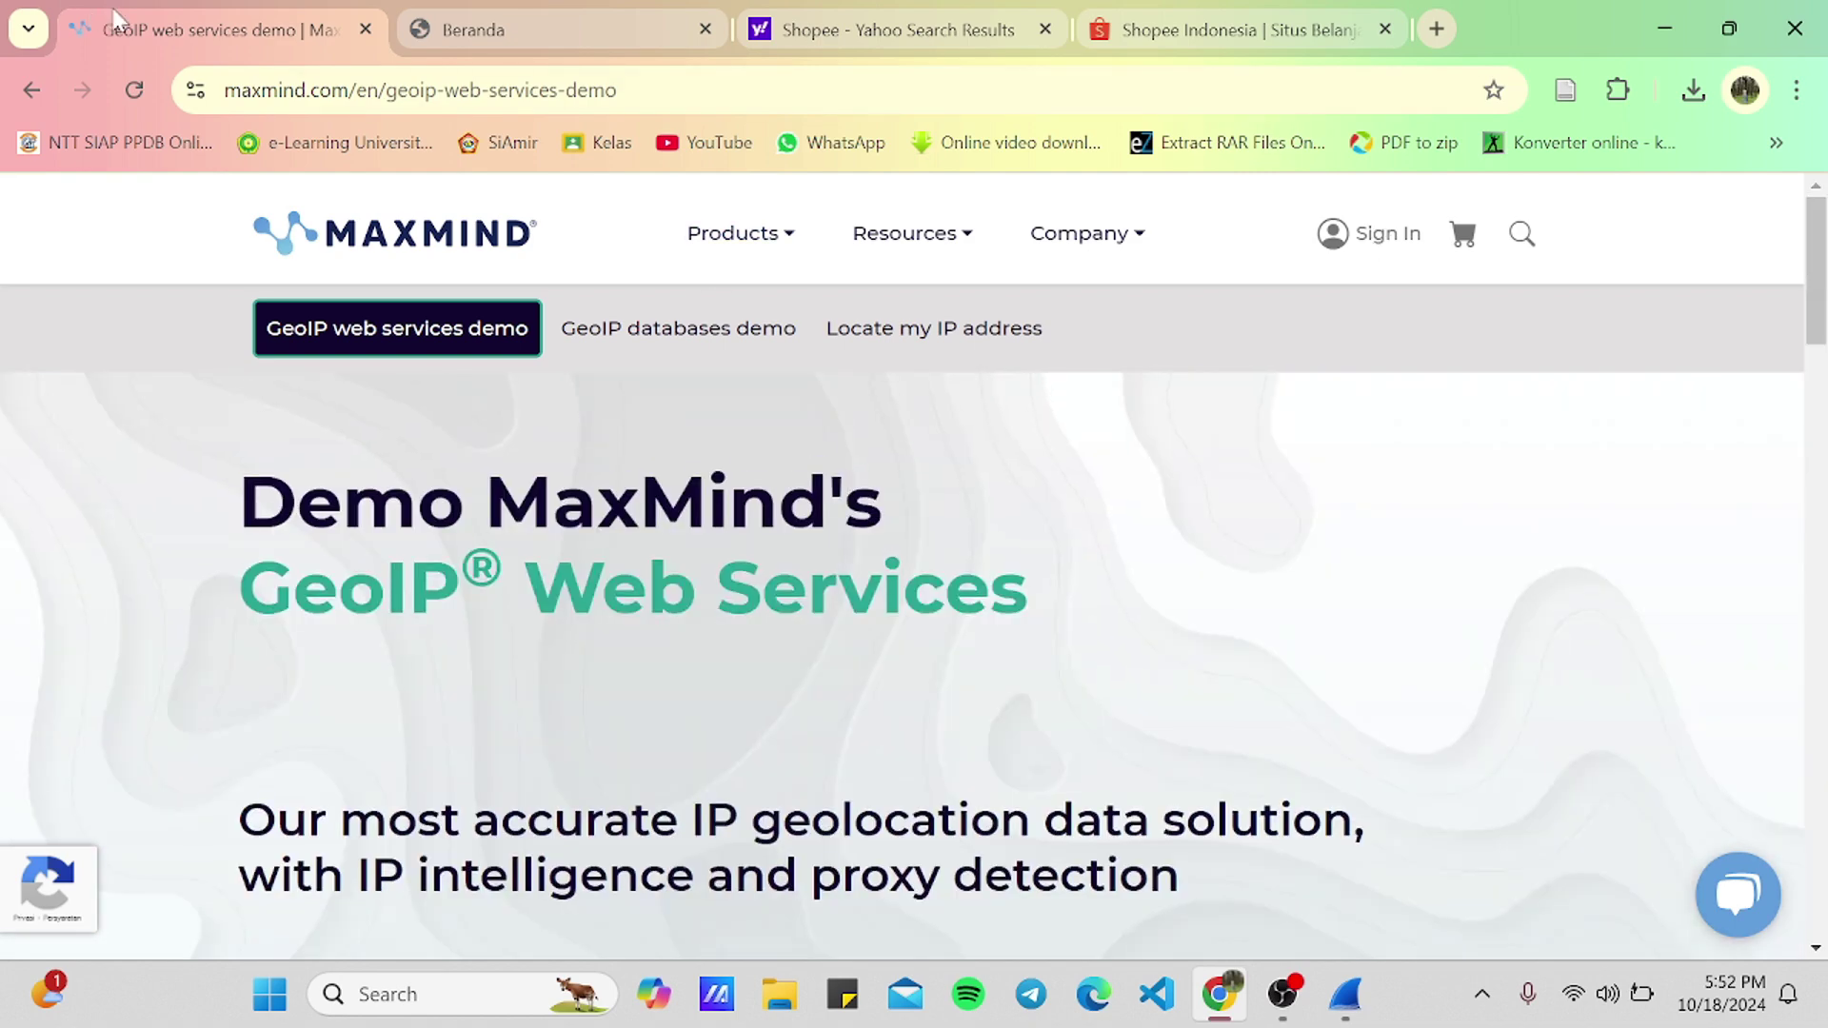
{"action": "left_click", "coordinate": [133, 90]}
{"action": "key", "text": "ctrl+w"}
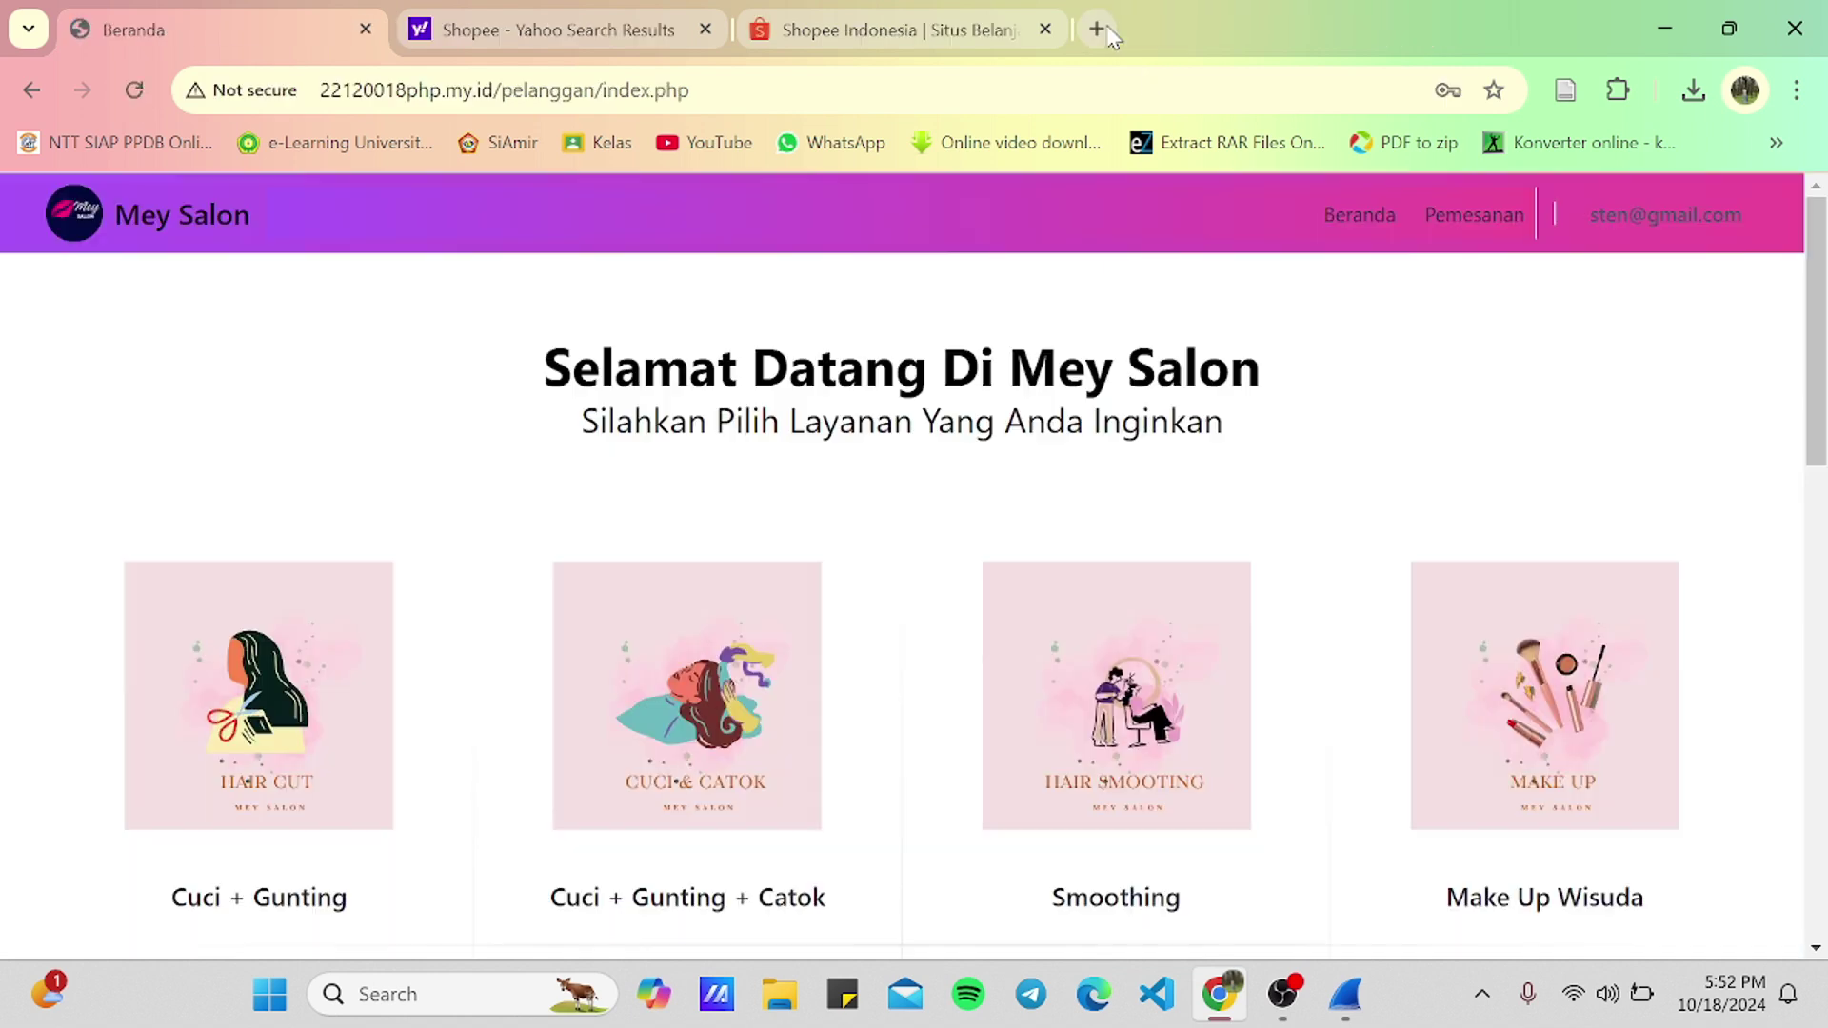
- Search for MaxMind in a new tab and open the maxmind.com result
{"action": "key", "text": "ctrl+t"}
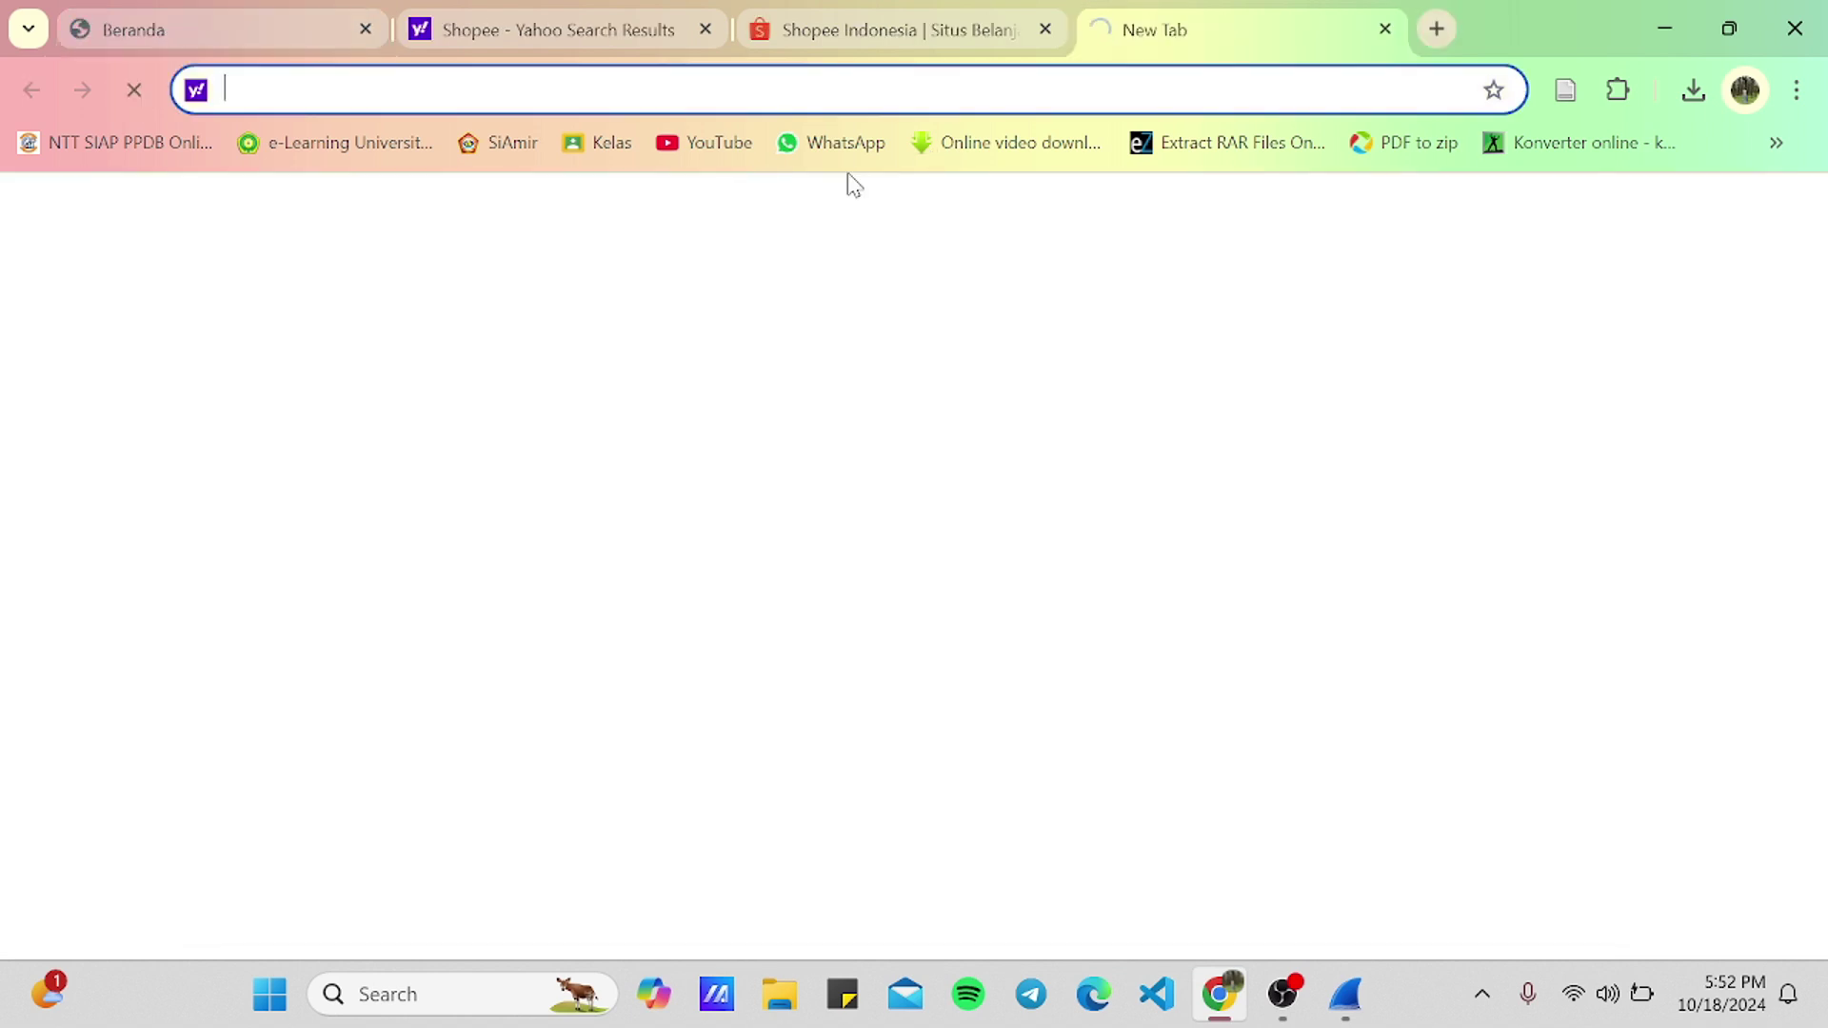
{"action": "type", "text": "max"}
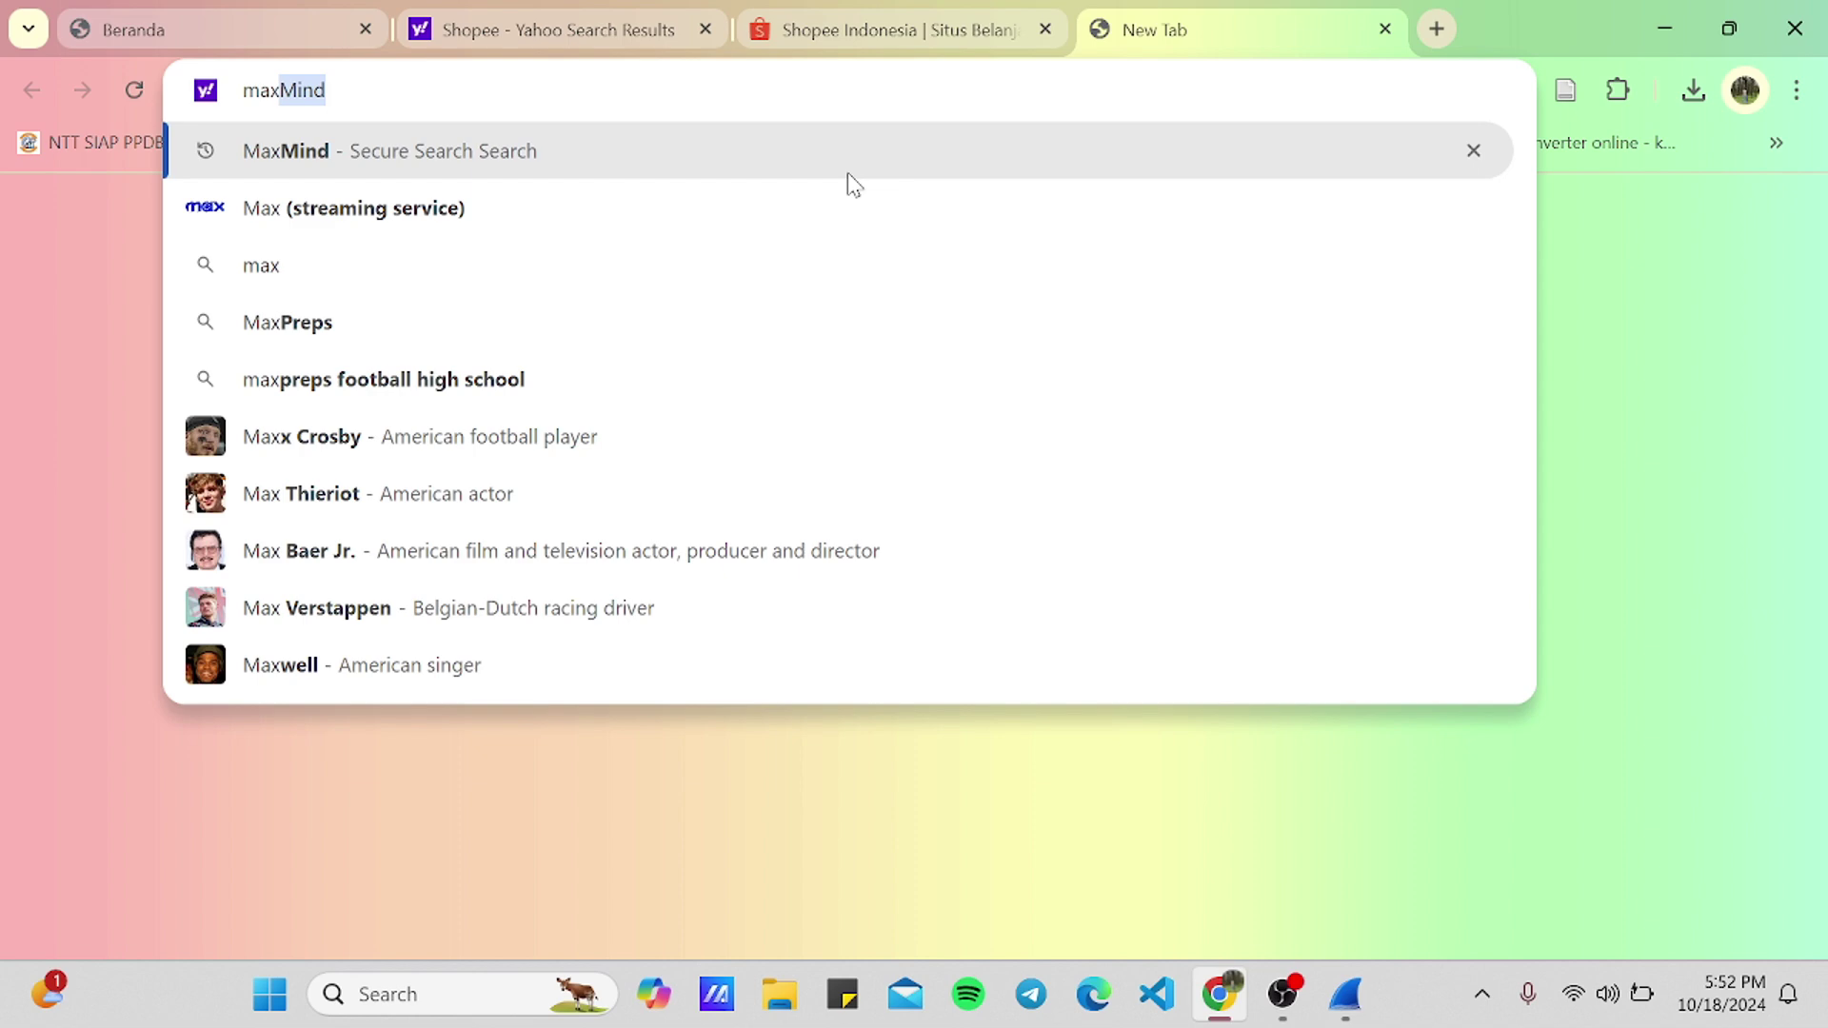
{"action": "key", "text": "Return"}
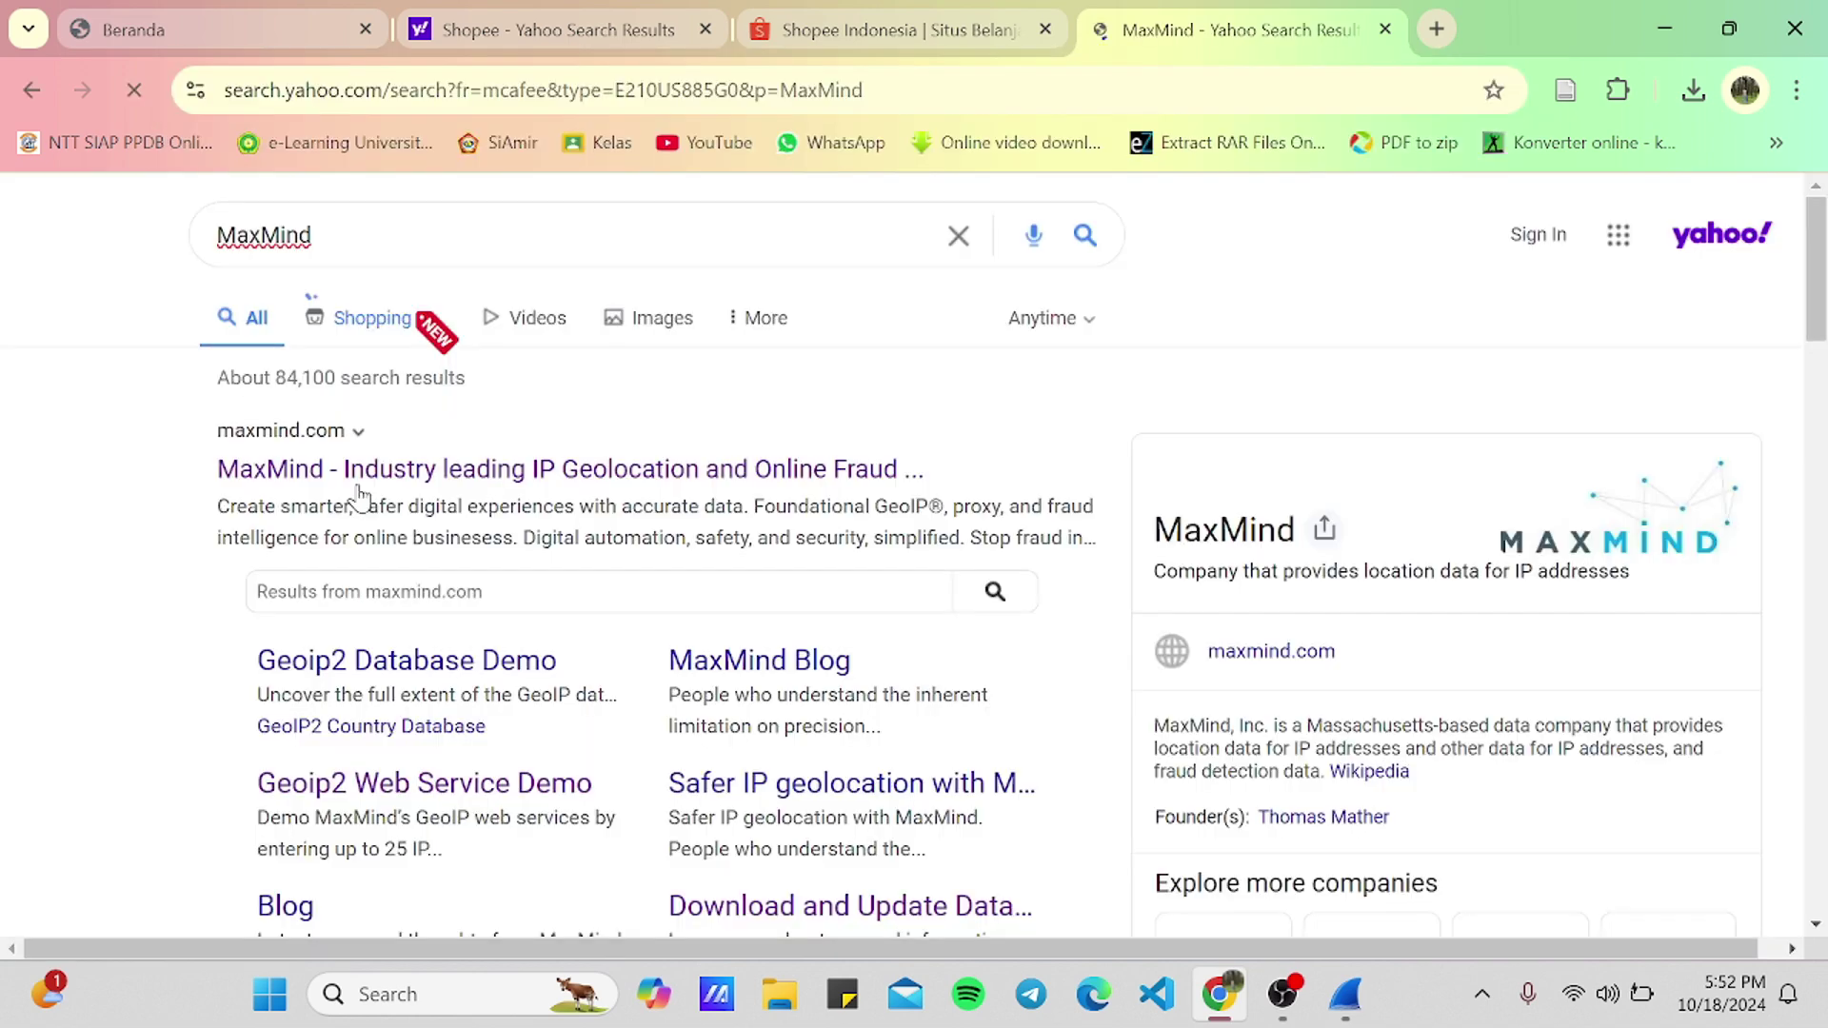
{"action": "left_click", "coordinate": [356, 476]}
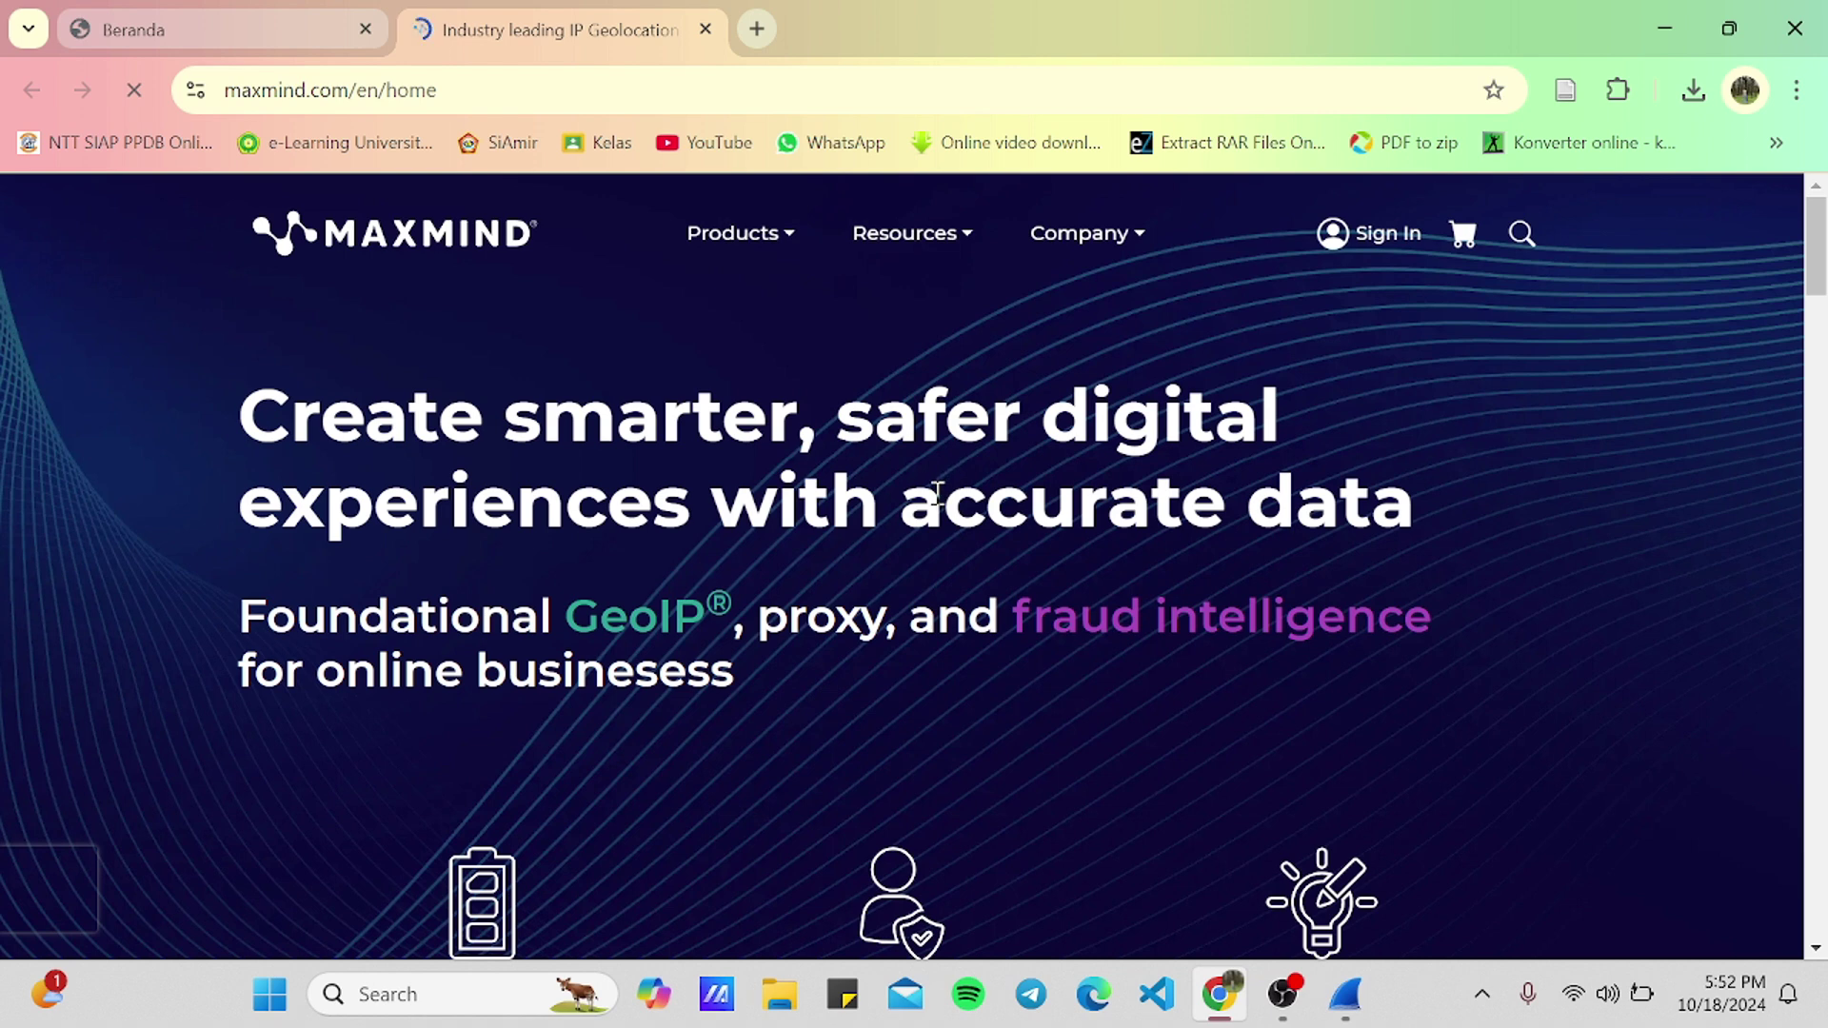
- Go from MaxMind's IP Geolocation & Intelligence product to GeoIP Web Services and open its demo at the IP address entry box
{"action": "left_click", "coordinate": [789, 253]}
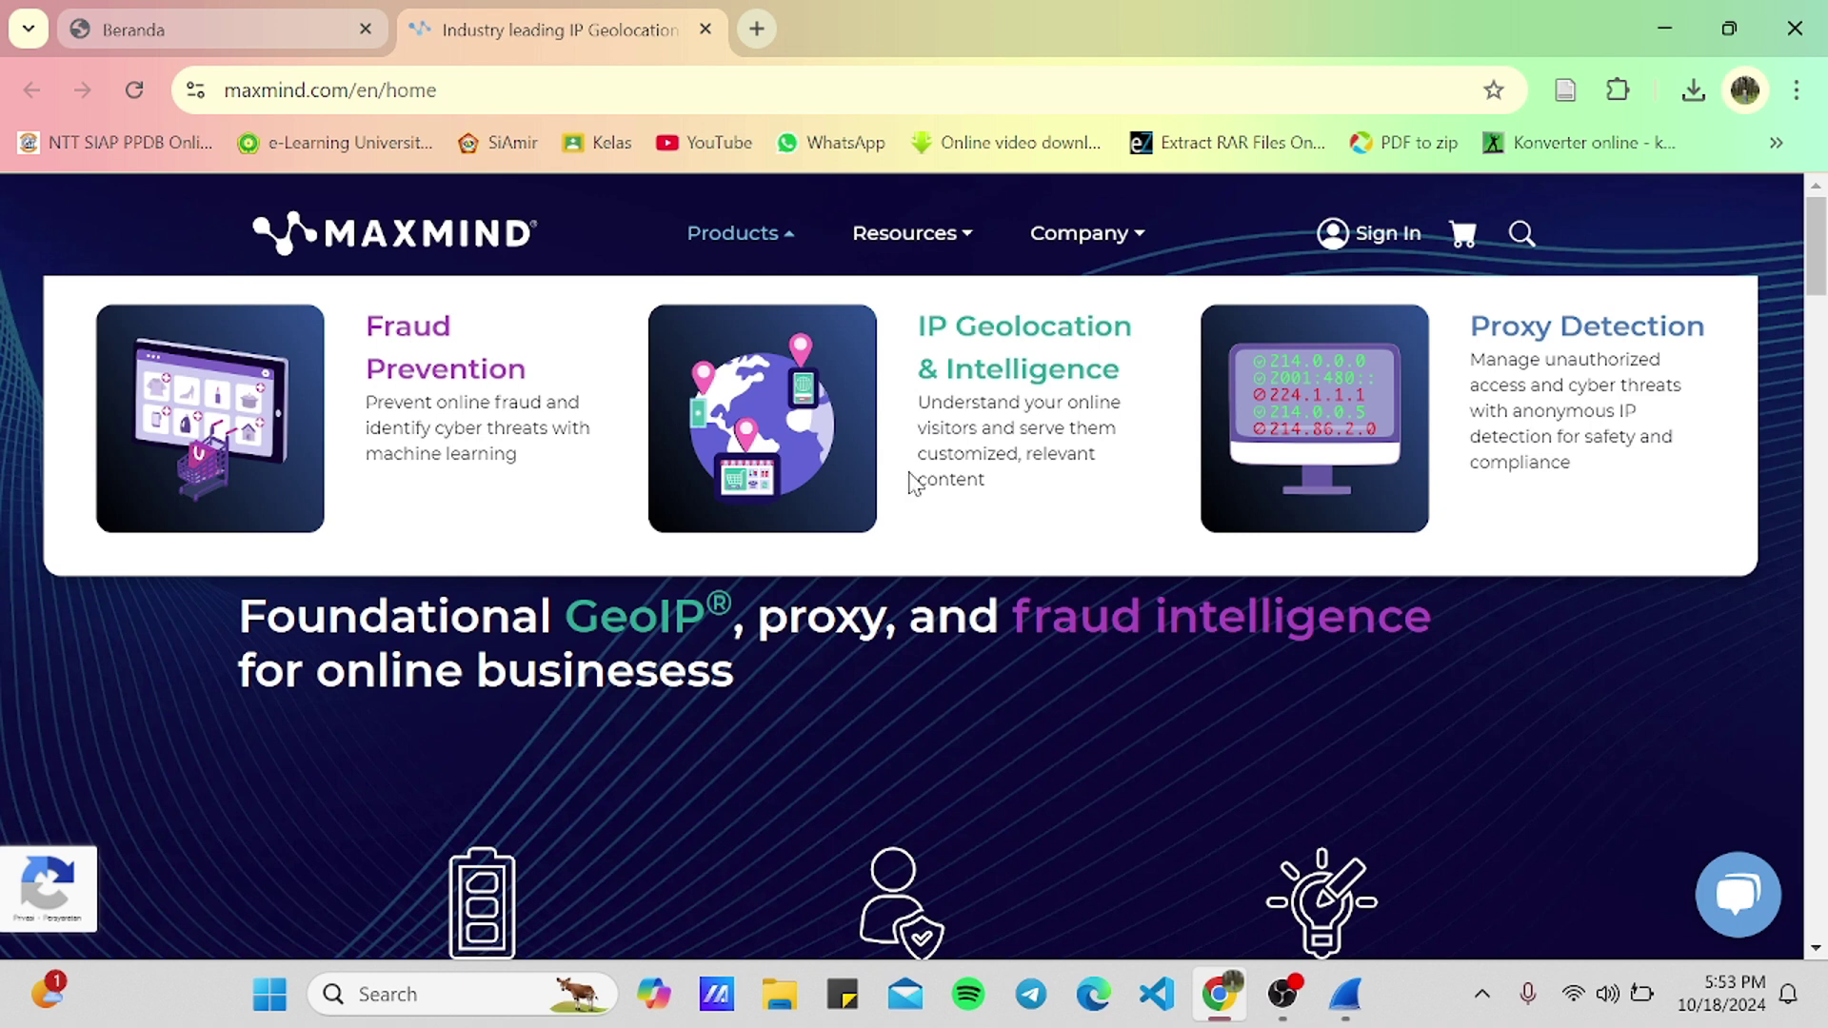
{"action": "left_click", "coordinate": [986, 371]}
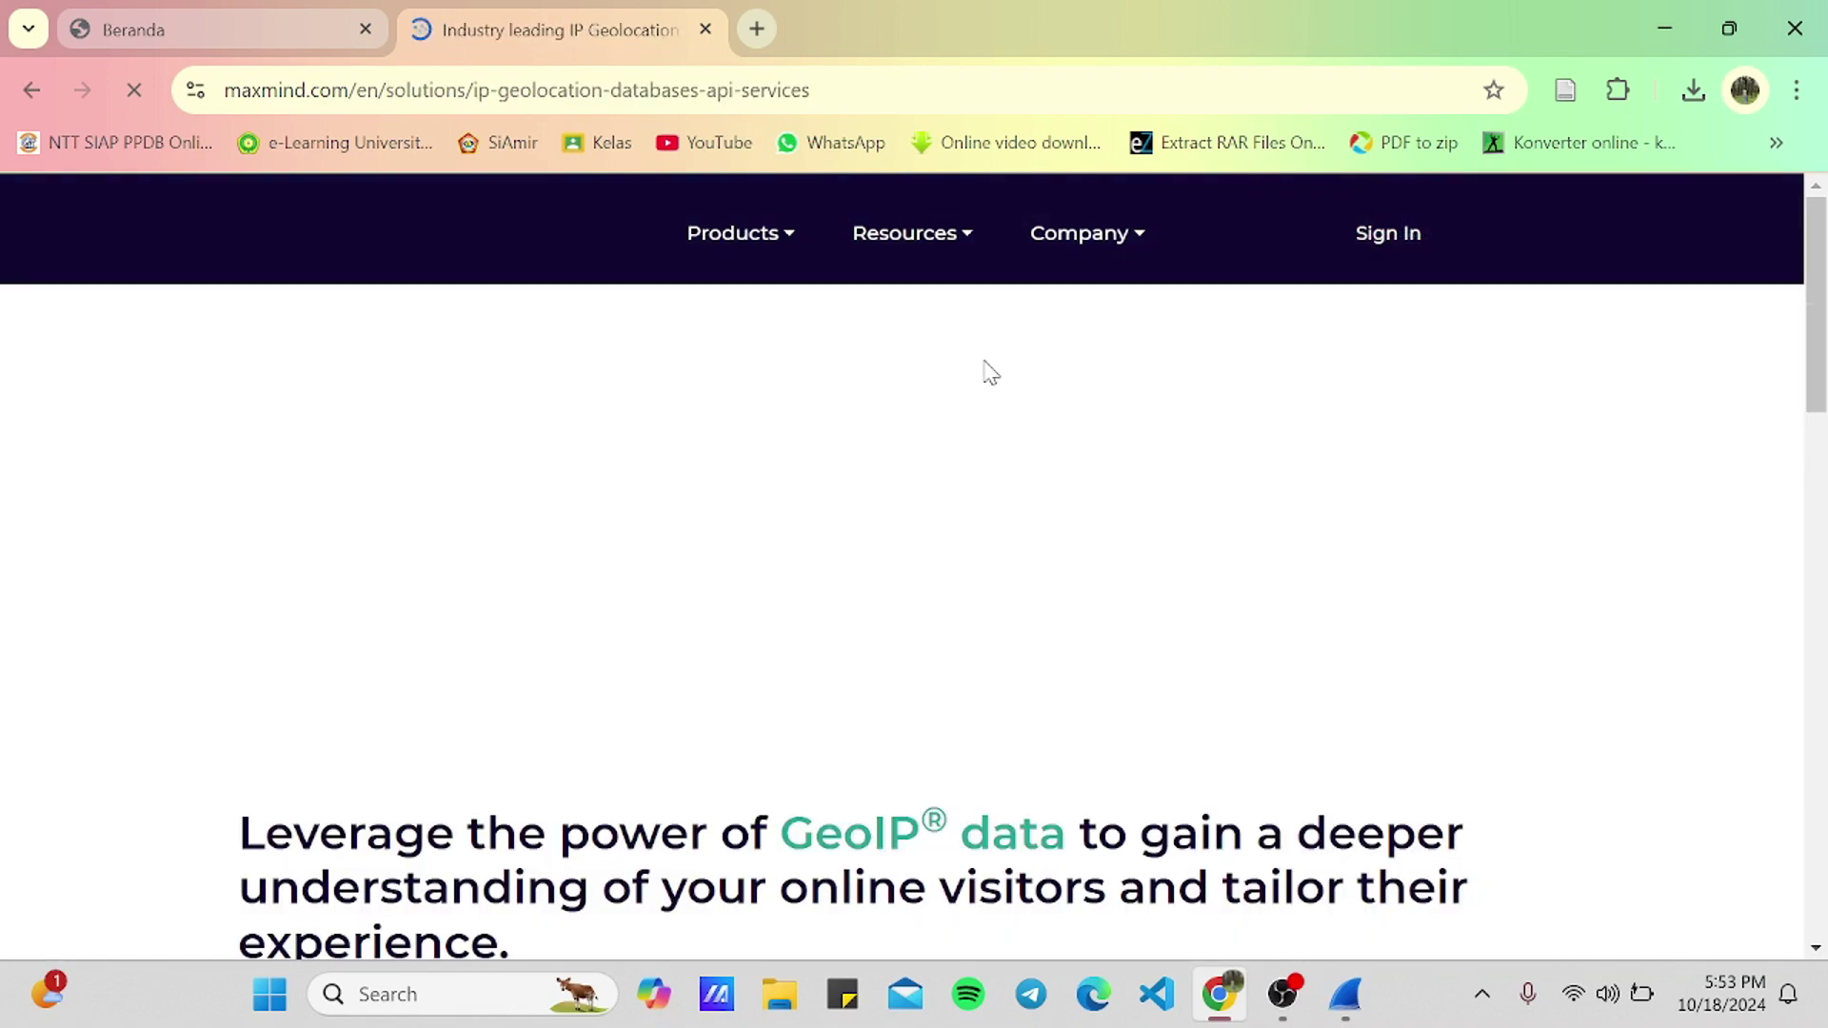
{"action": "scroll", "coordinate": [971, 523], "scroll_direction": "down", "scroll_amount": 4}
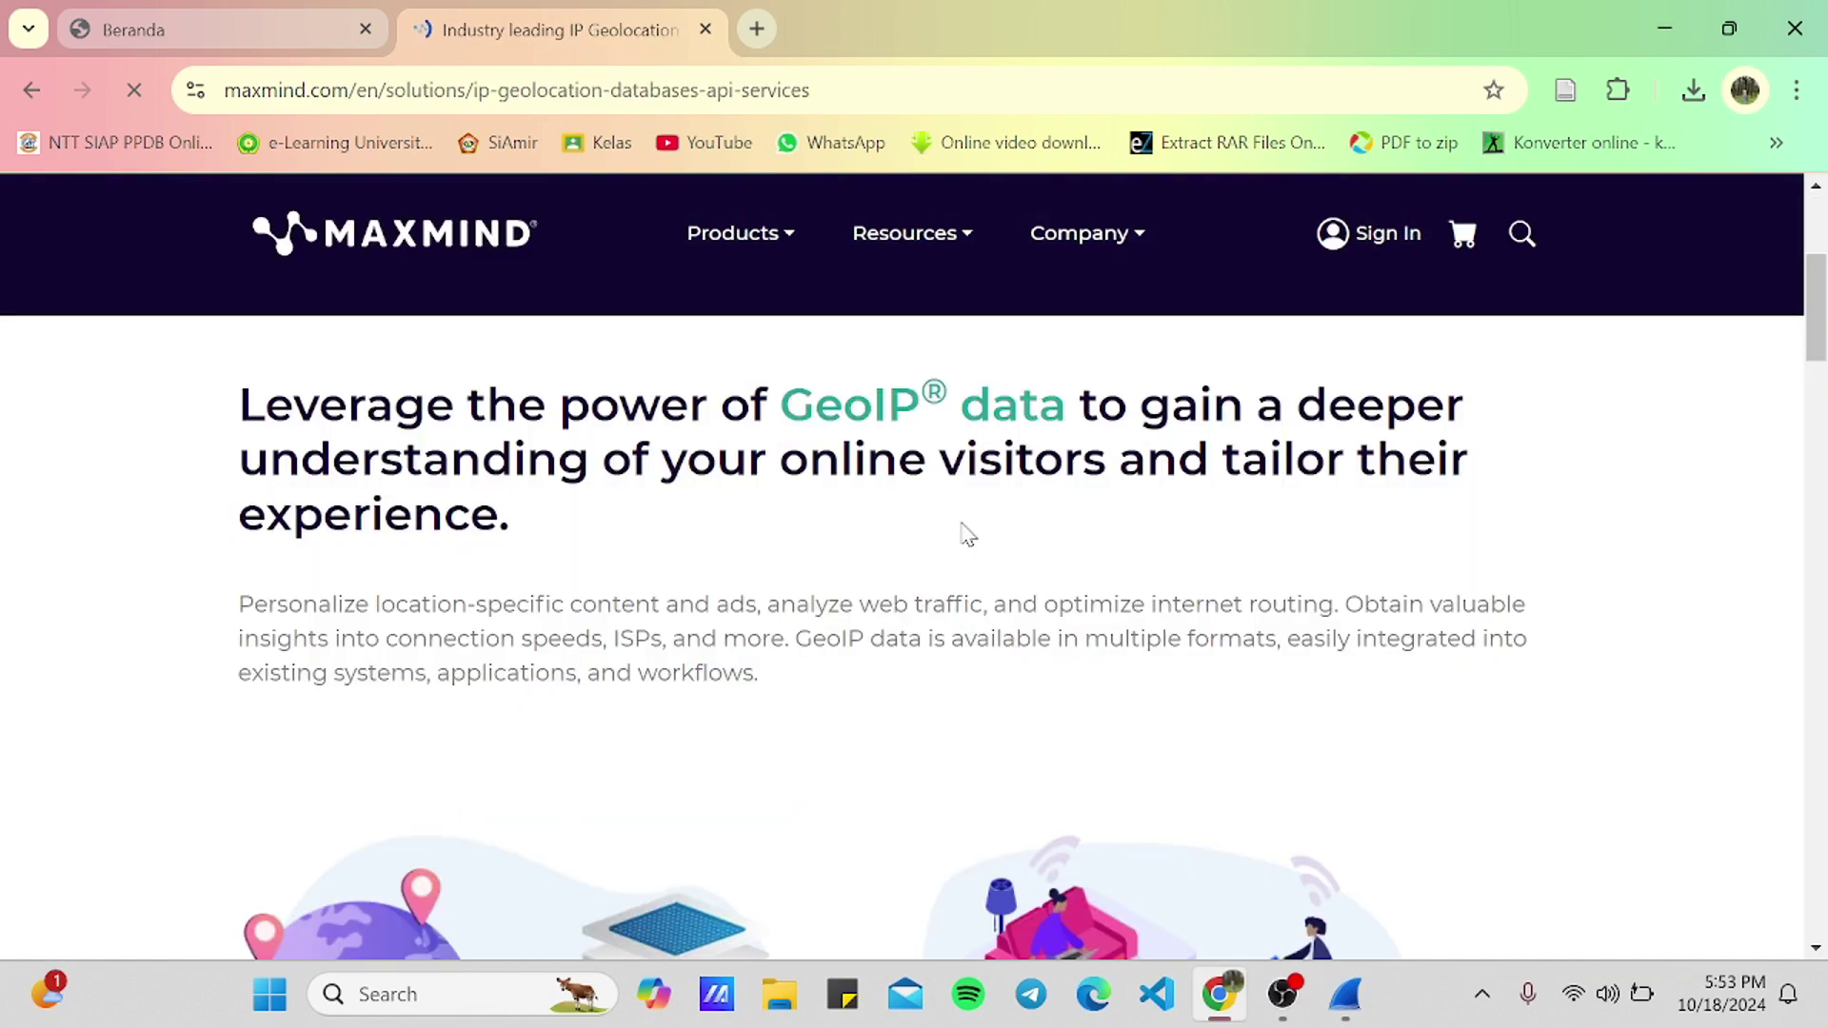
{"action": "scroll", "coordinate": [966, 533], "scroll_direction": "down", "scroll_amount": 10}
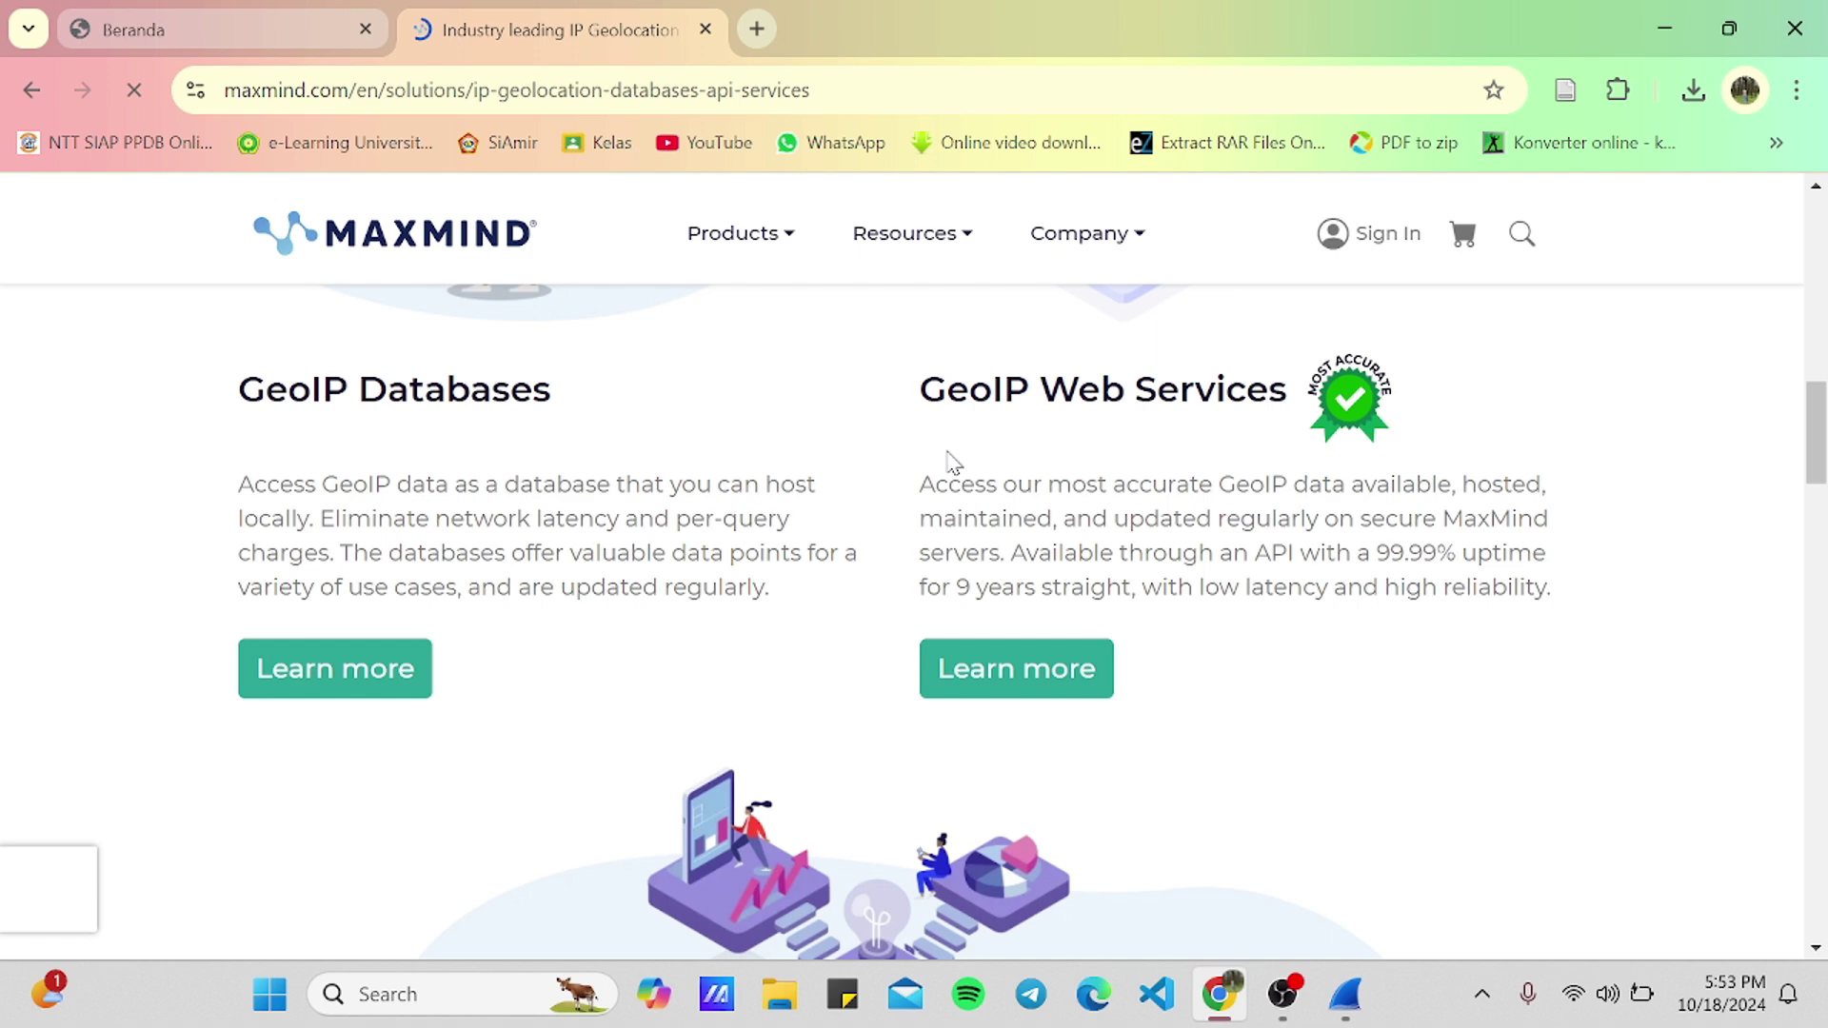
{"action": "left_click", "coordinate": [1055, 692]}
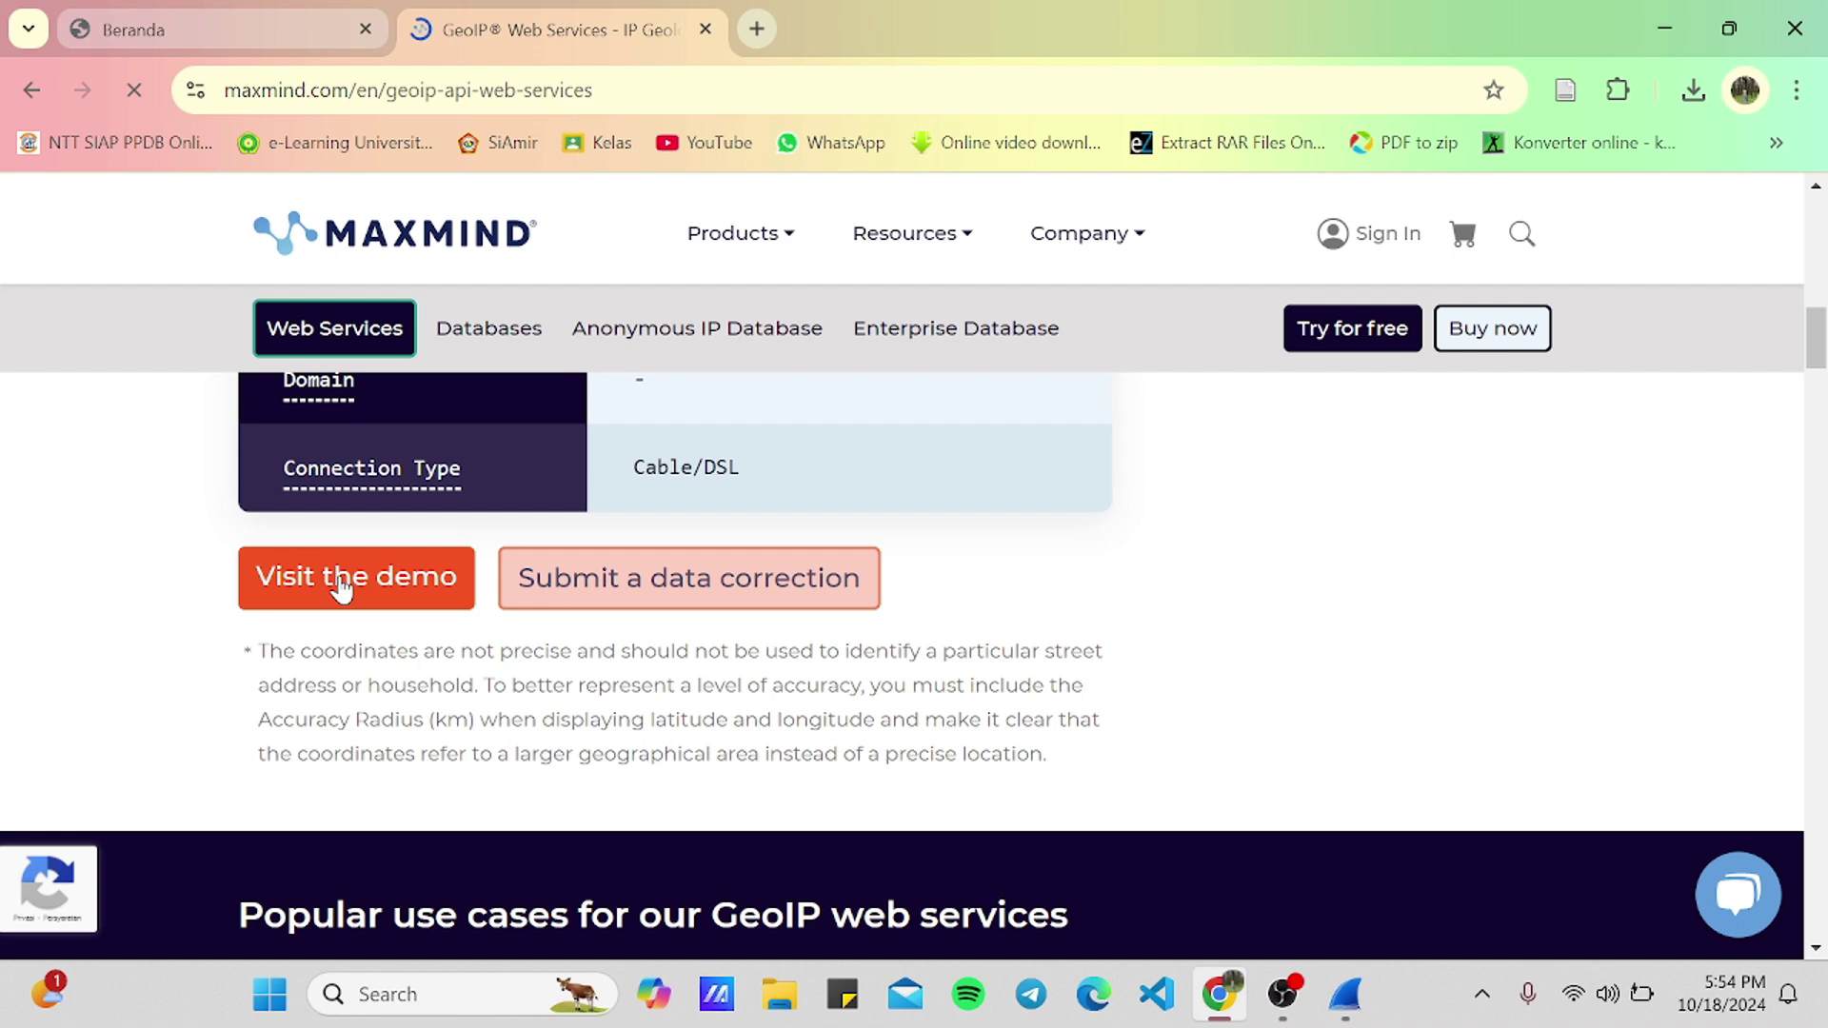
{"action": "left_click", "coordinate": [341, 589]}
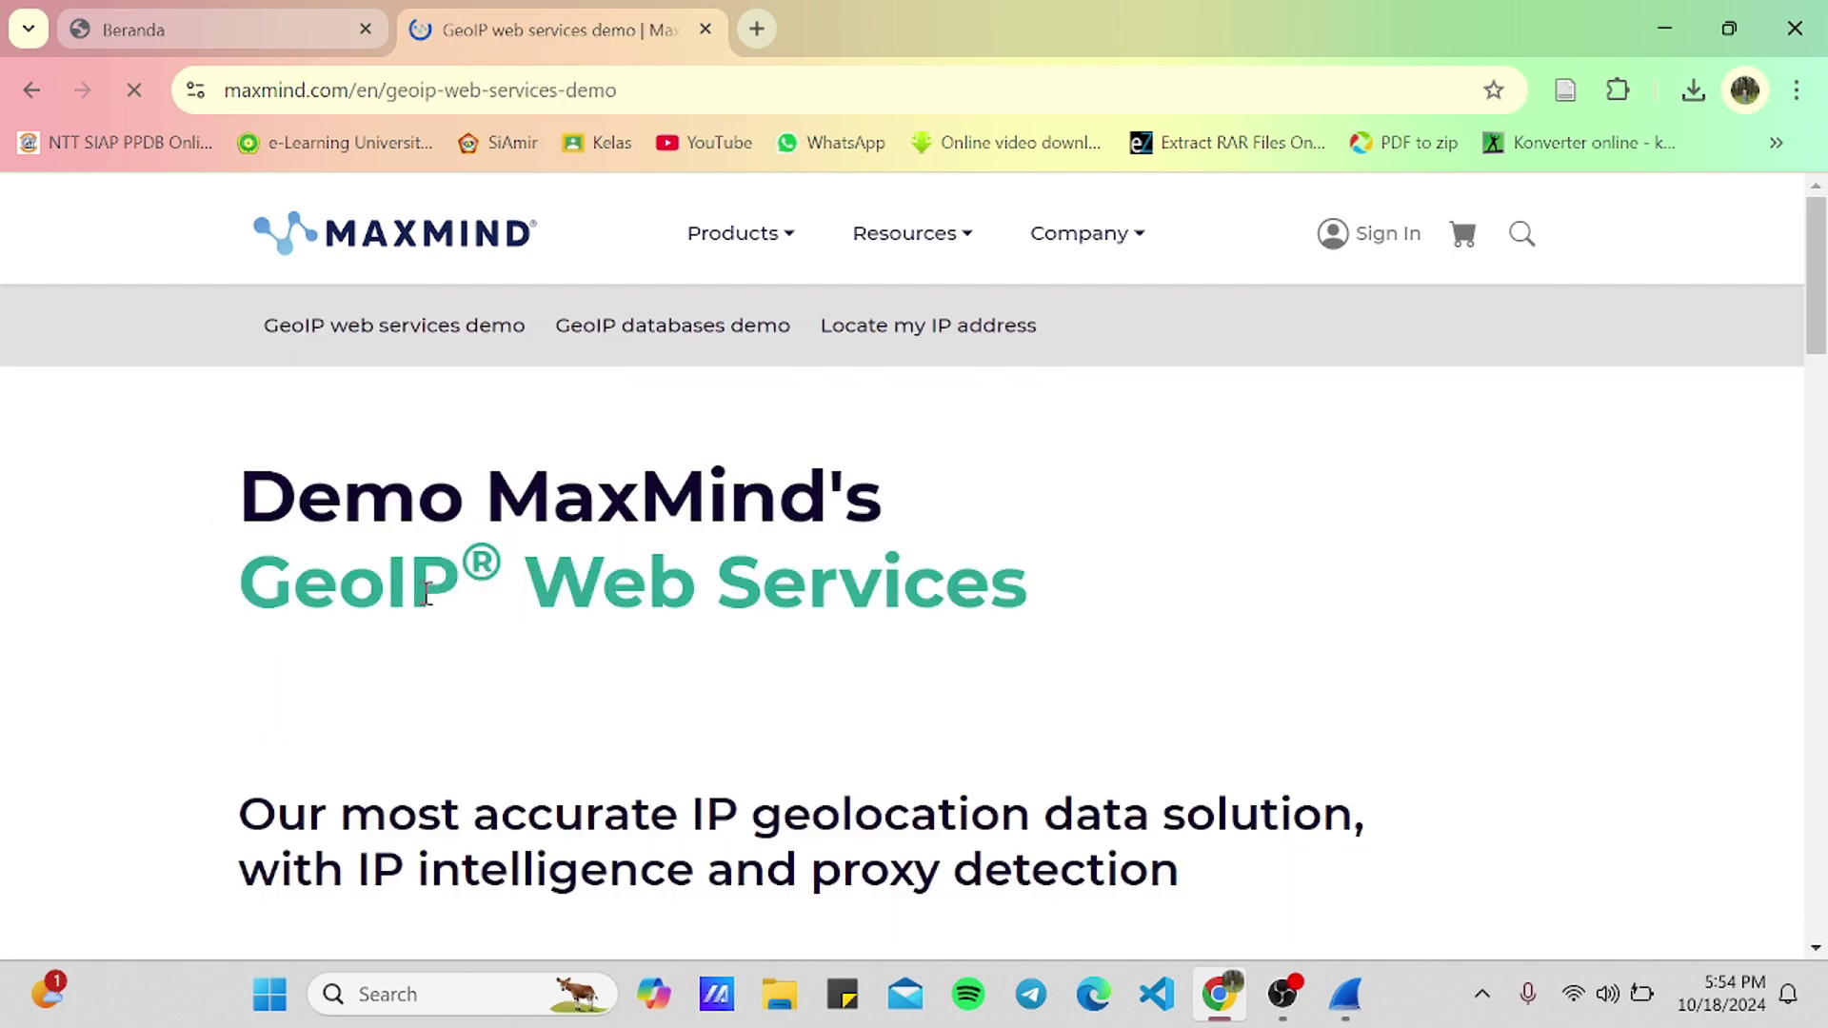
{"action": "scroll", "coordinate": [762, 646], "scroll_direction": "down", "scroll_amount": 8}
{"action": "scroll", "coordinate": [761, 648], "scroll_direction": "up", "scroll_amount": 1}
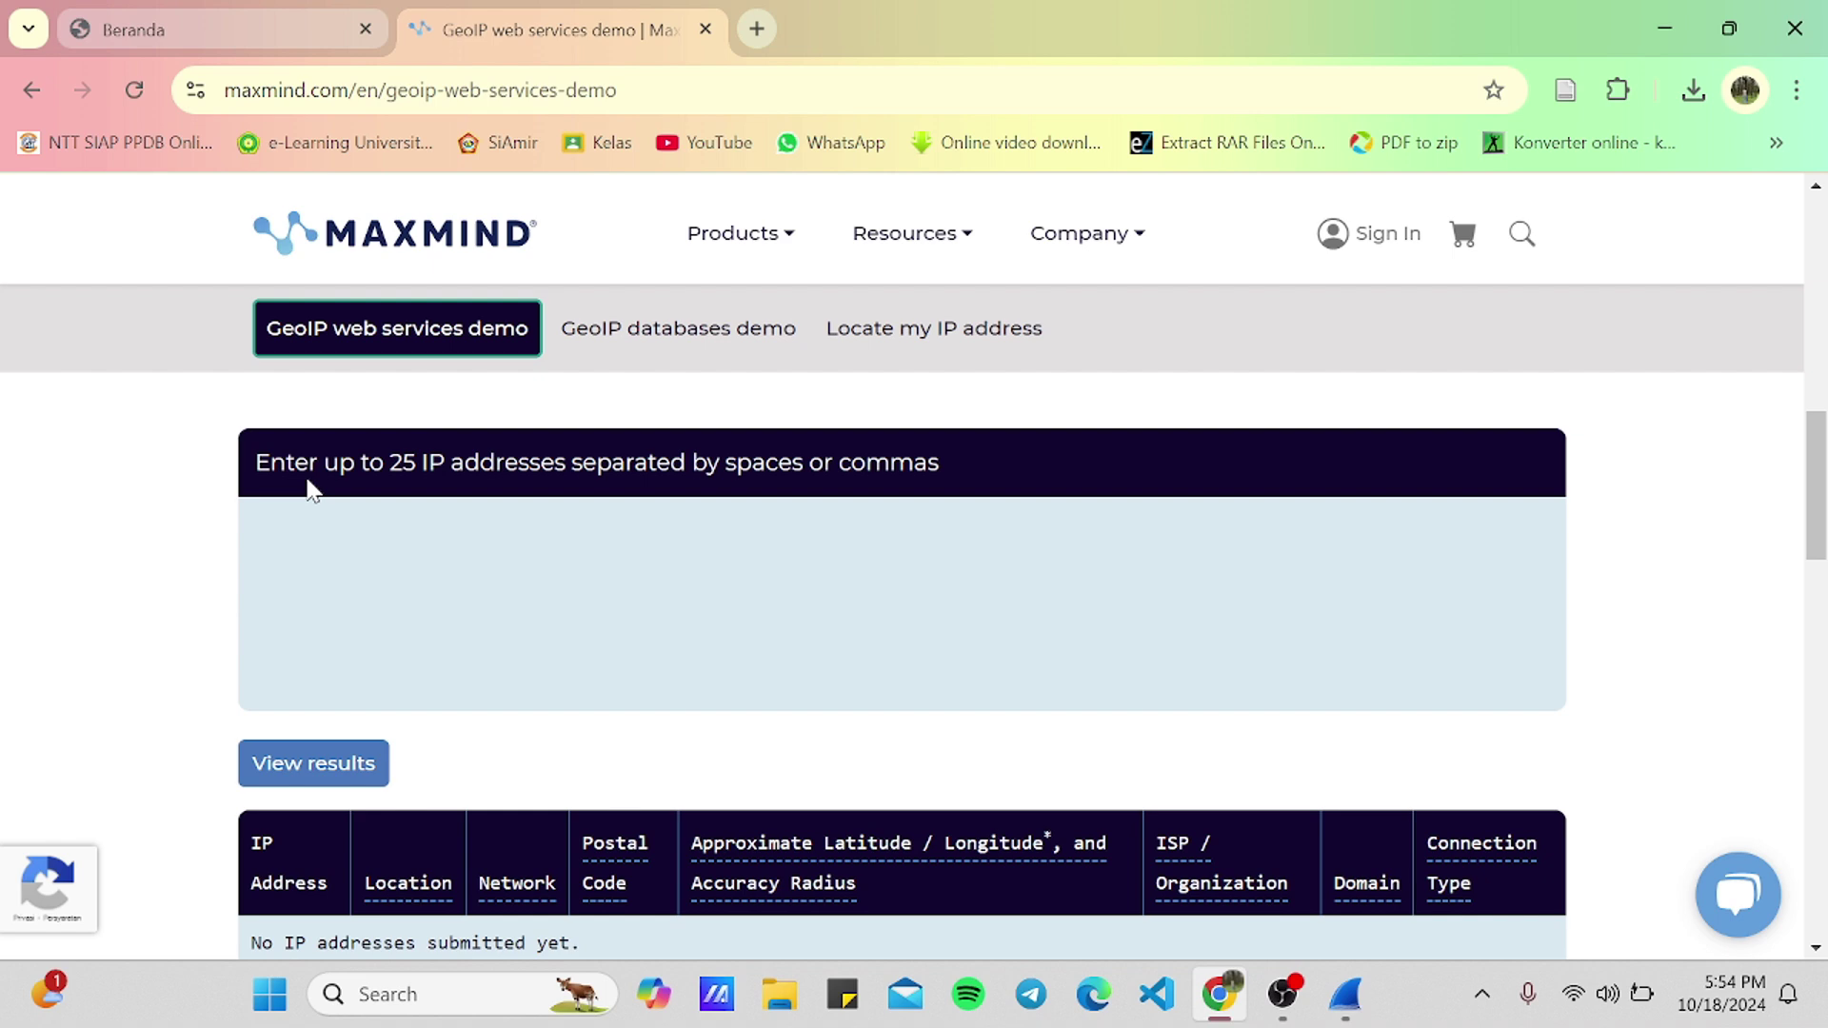
- Check the running Wireshark capture, then search for Amazon in a new Chrome tab and open the amazon.com result
{"action": "left_click", "coordinate": [1347, 996]}
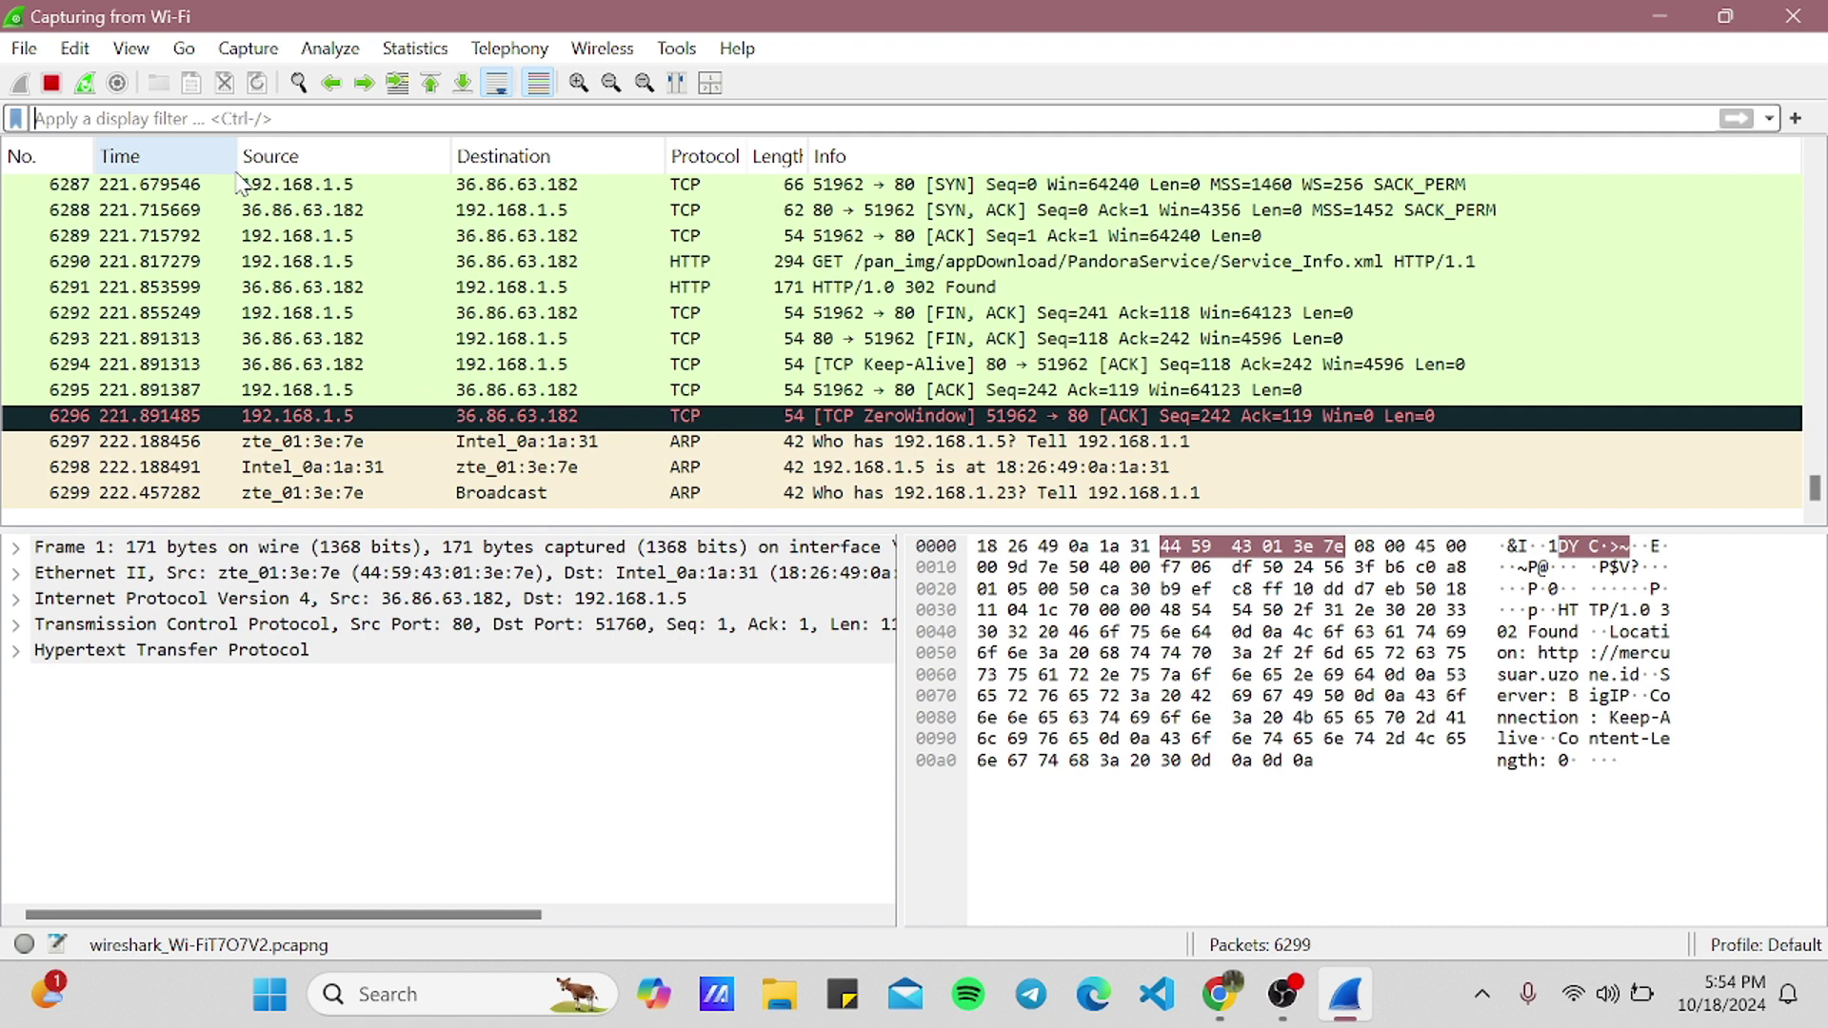
{"action": "left_click", "coordinate": [1222, 999]}
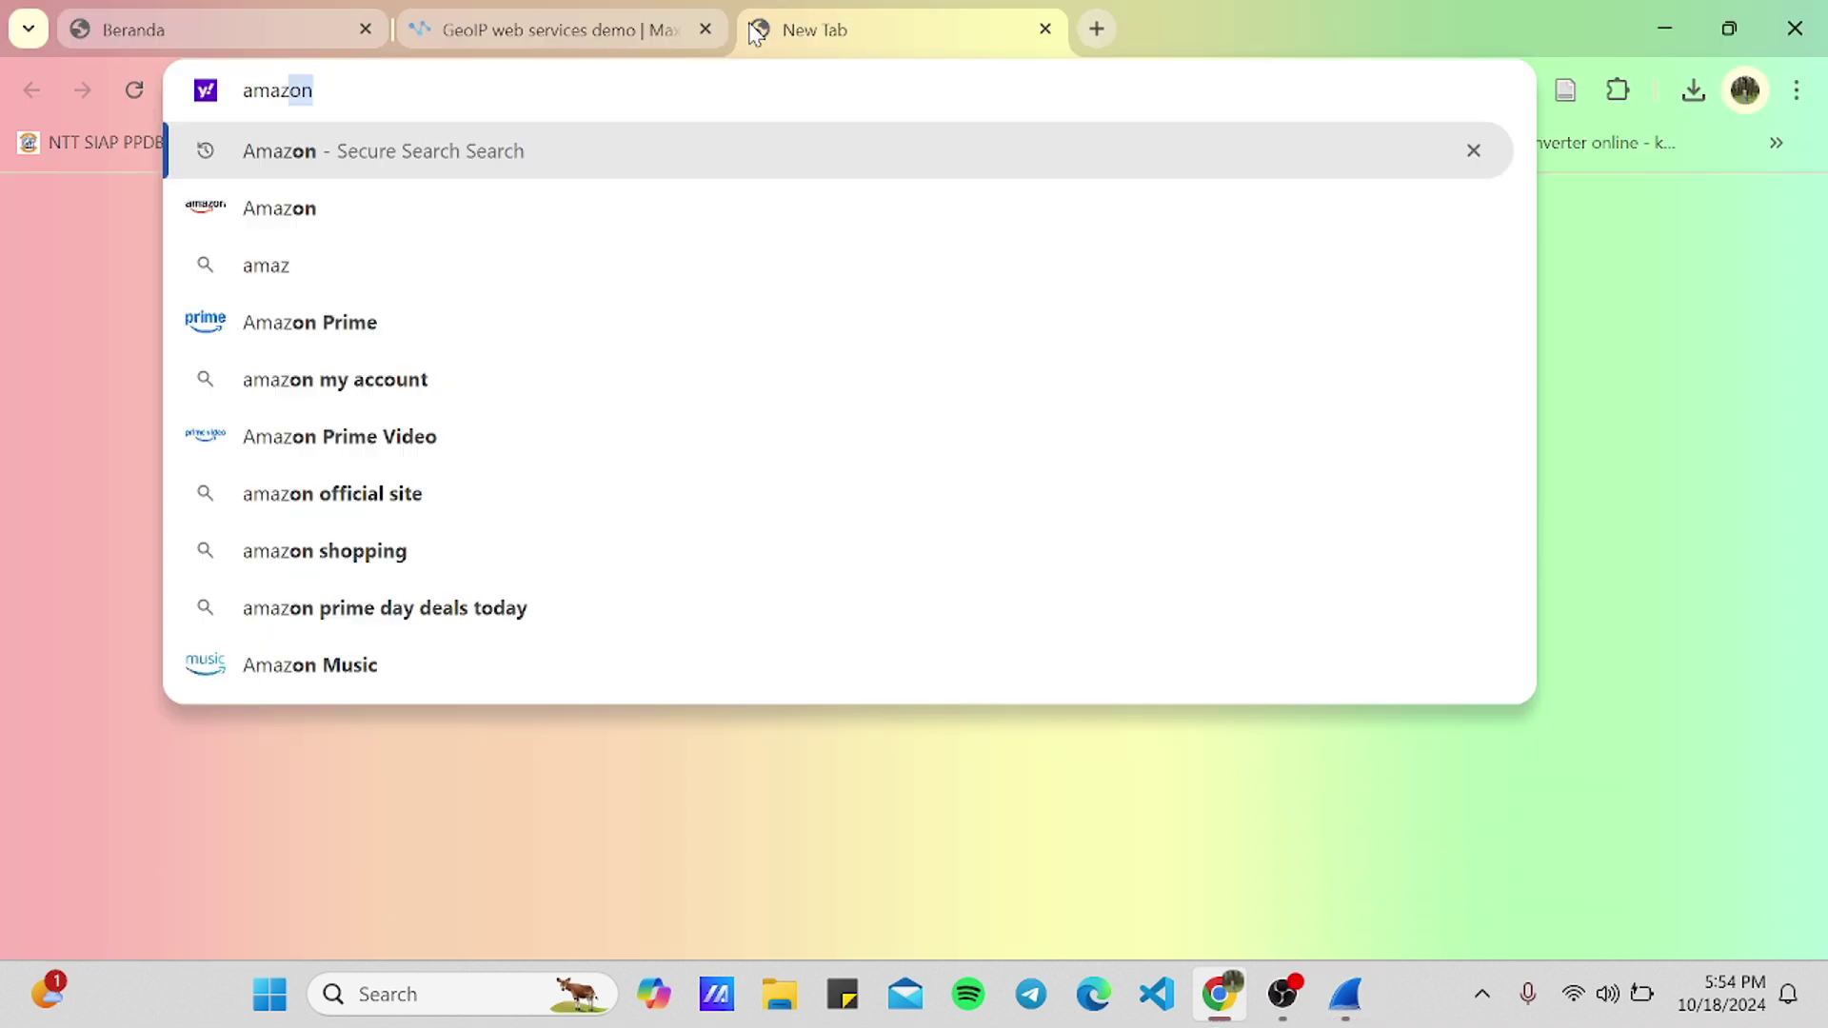
{"action": "key", "text": "Return"}
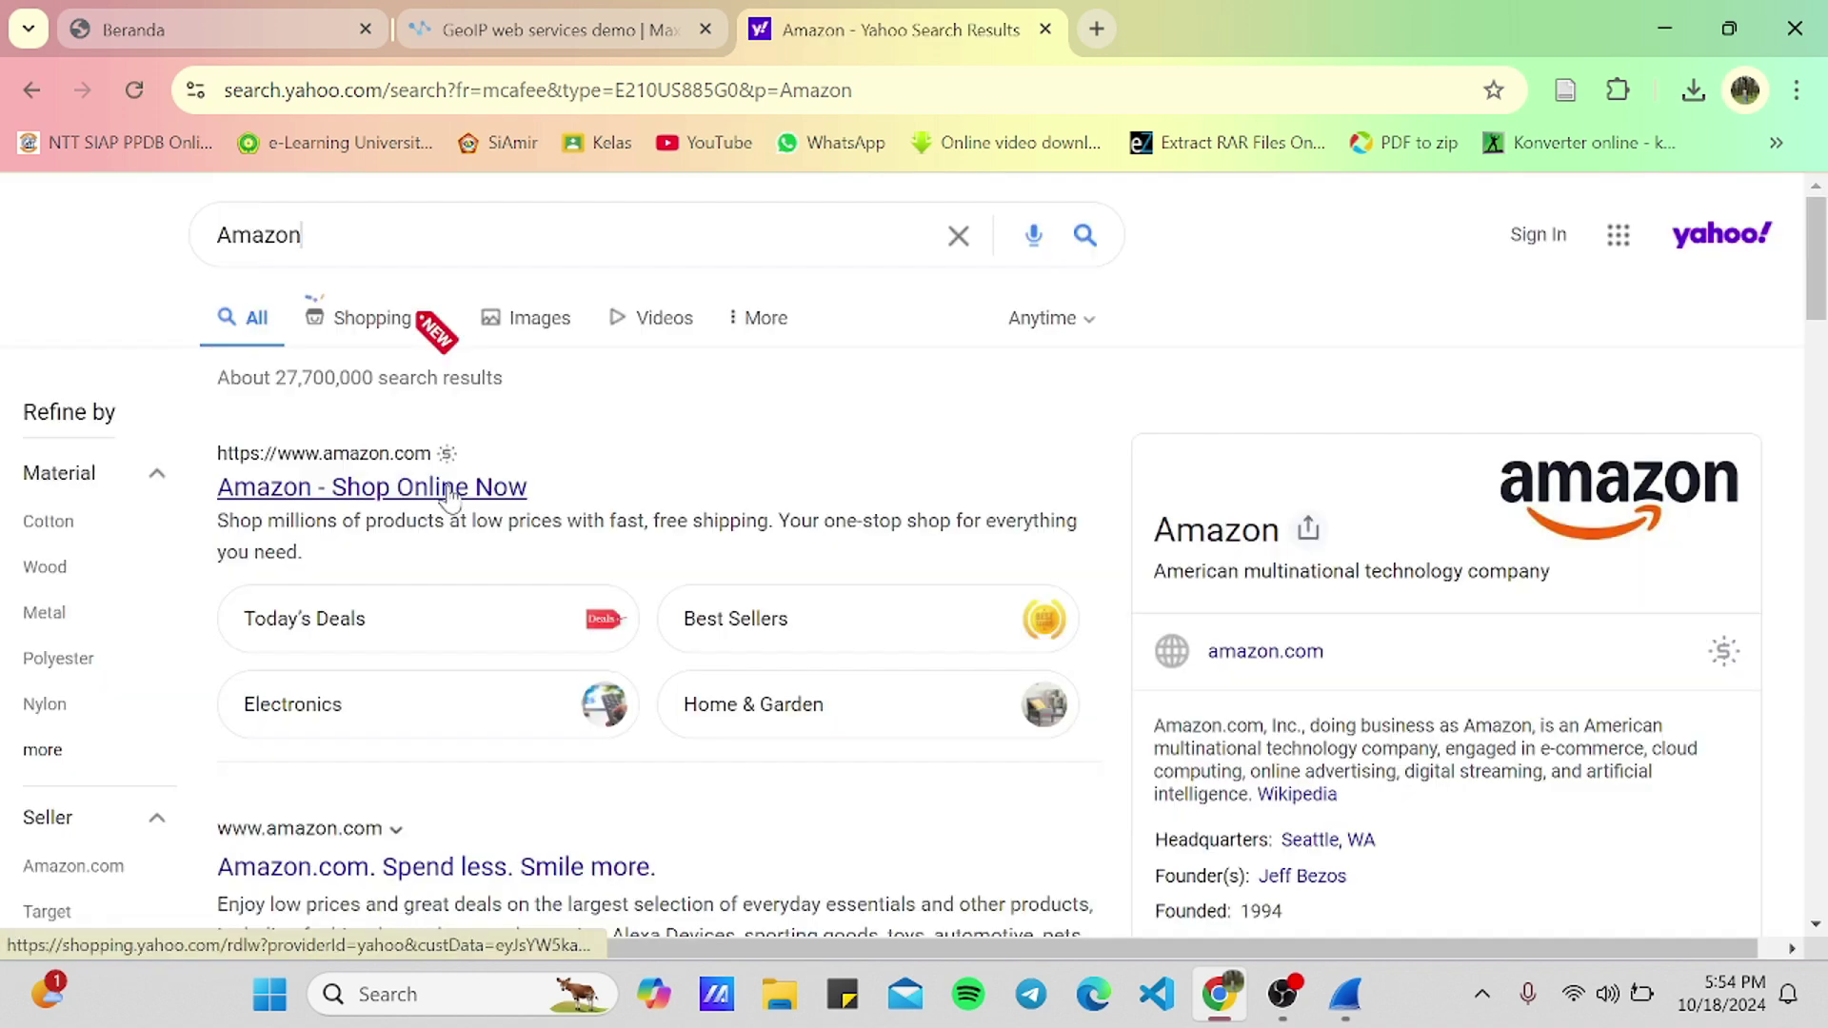
{"action": "left_click", "coordinate": [449, 490]}
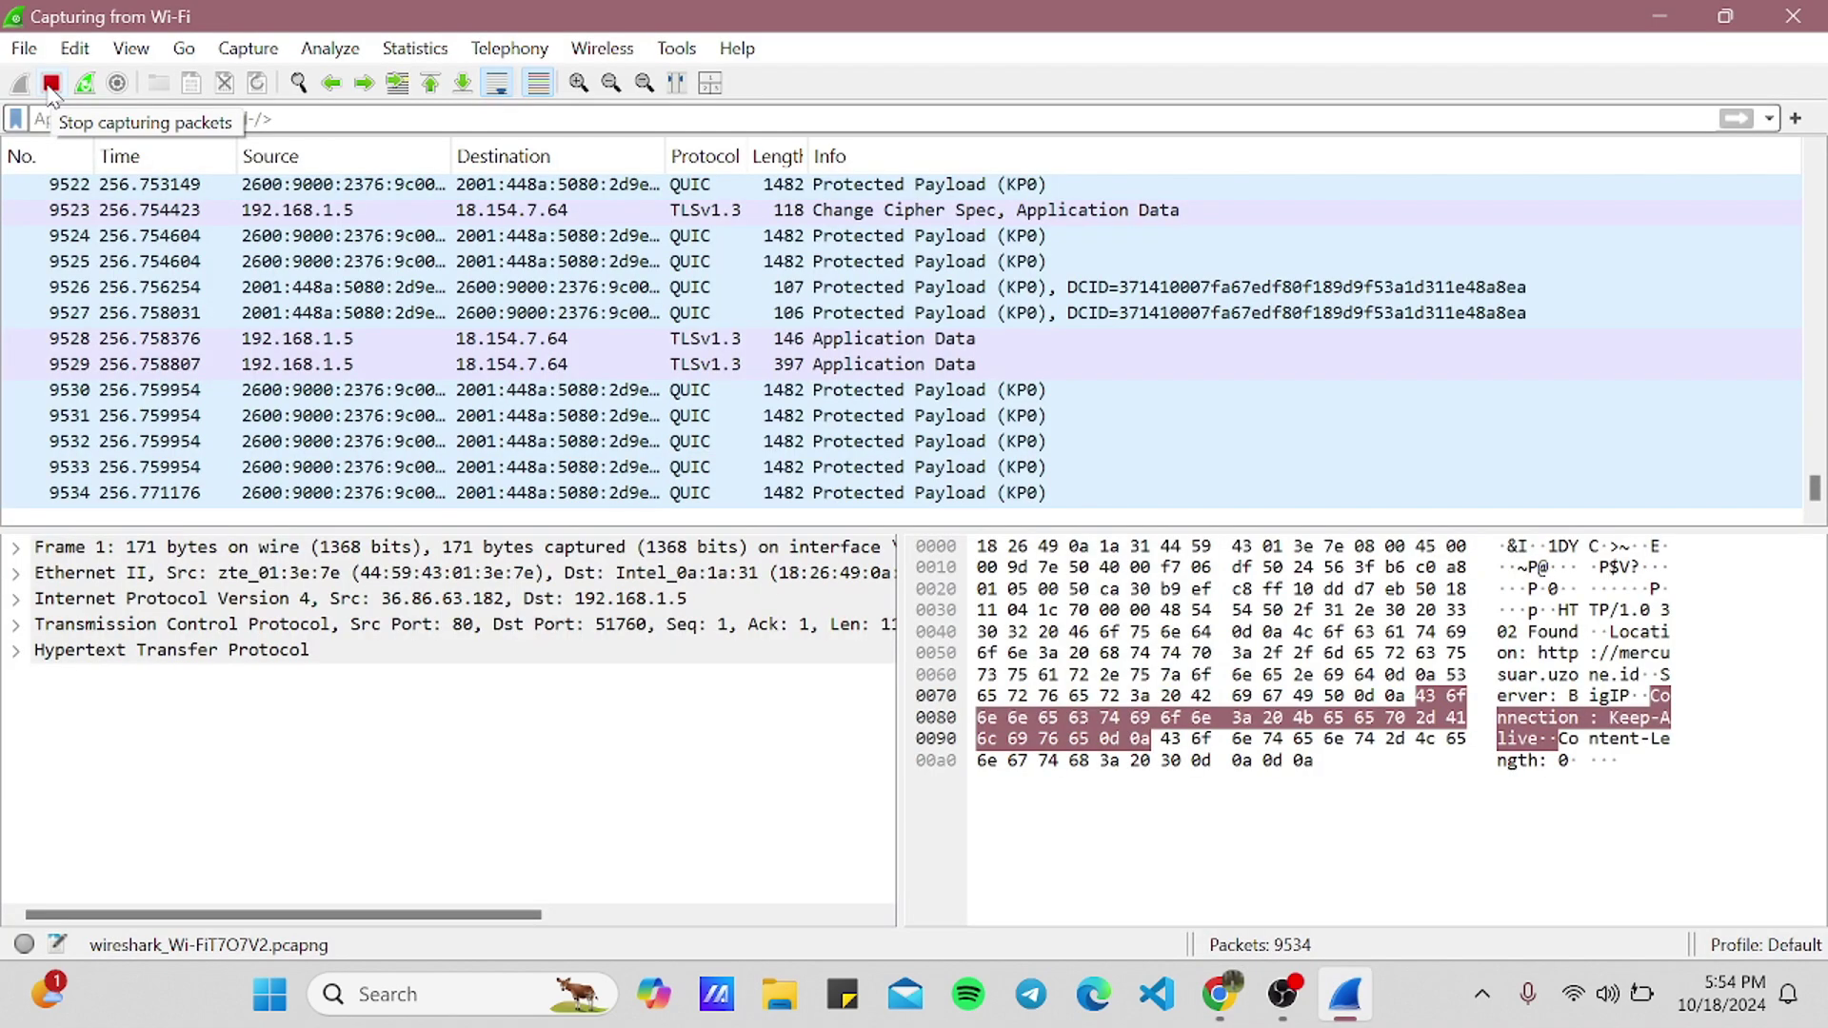
- Stop the Wi-Fi capture in Wireshark and open the endpoint statistics for IPv4
{"action": "left_click", "coordinate": [52, 83]}
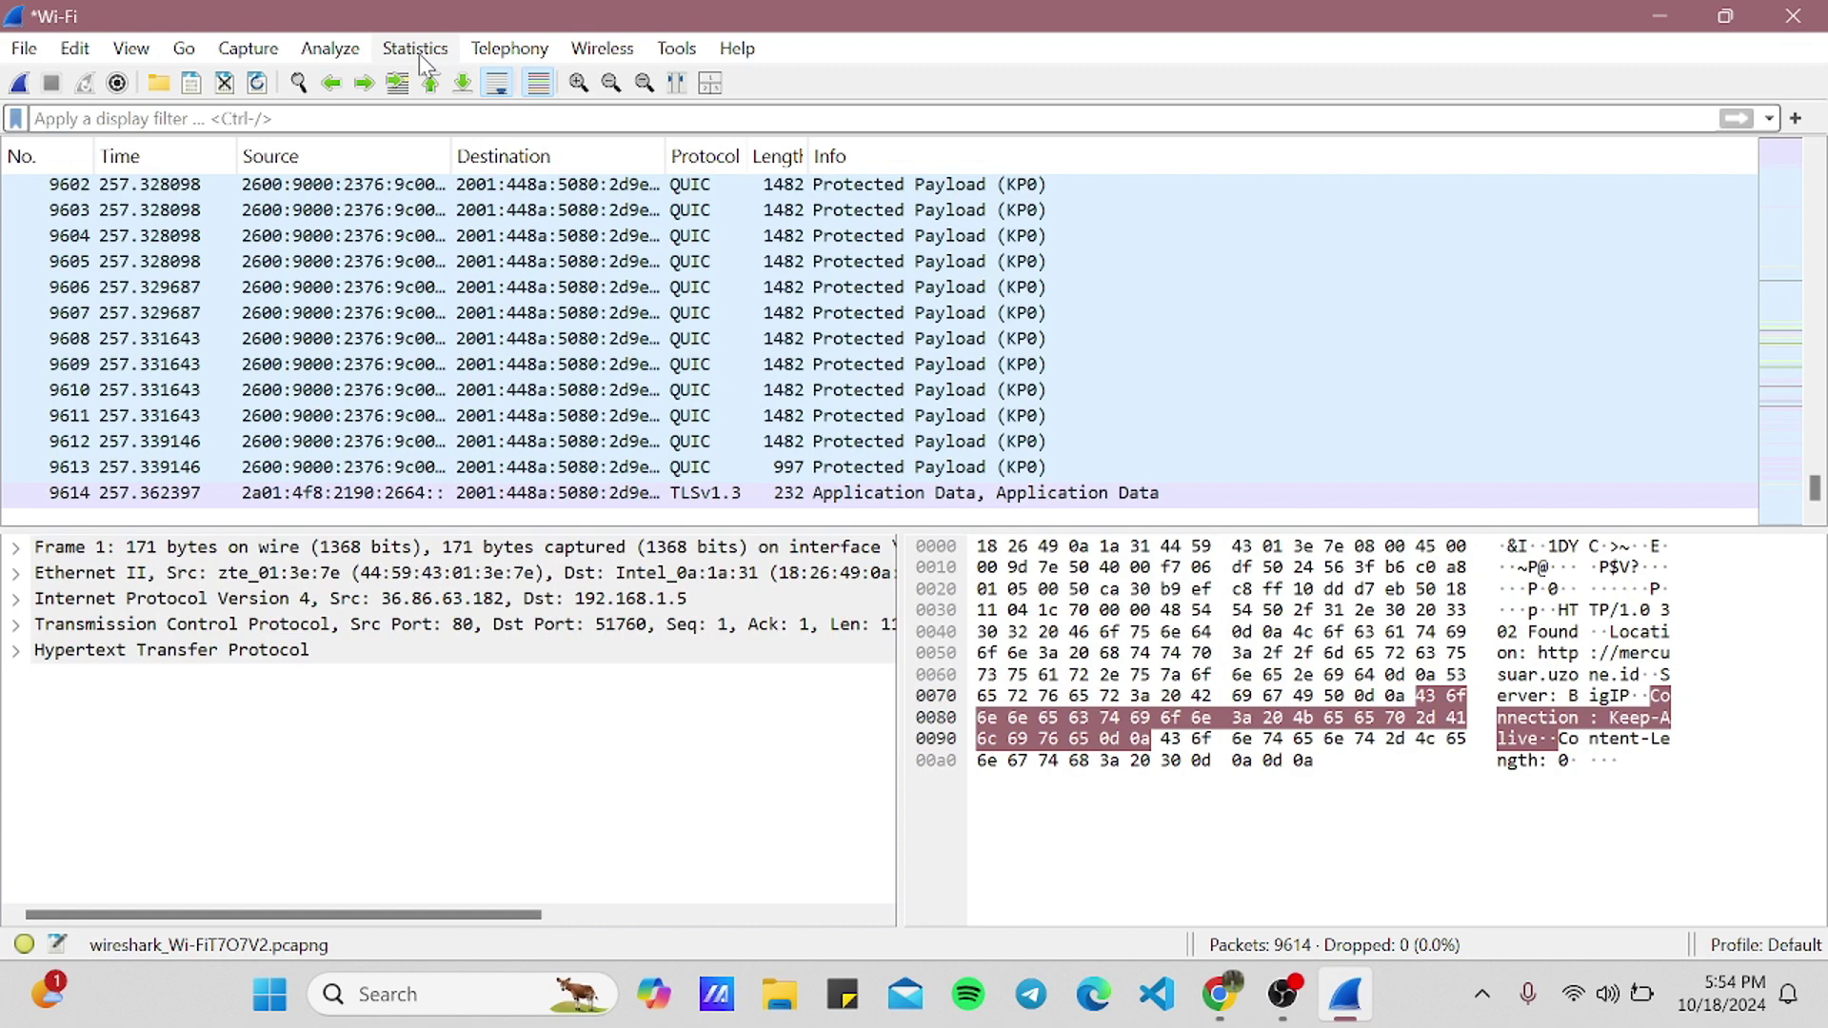
{"action": "left_click", "coordinate": [419, 53]}
{"action": "left_click", "coordinate": [507, 163]}
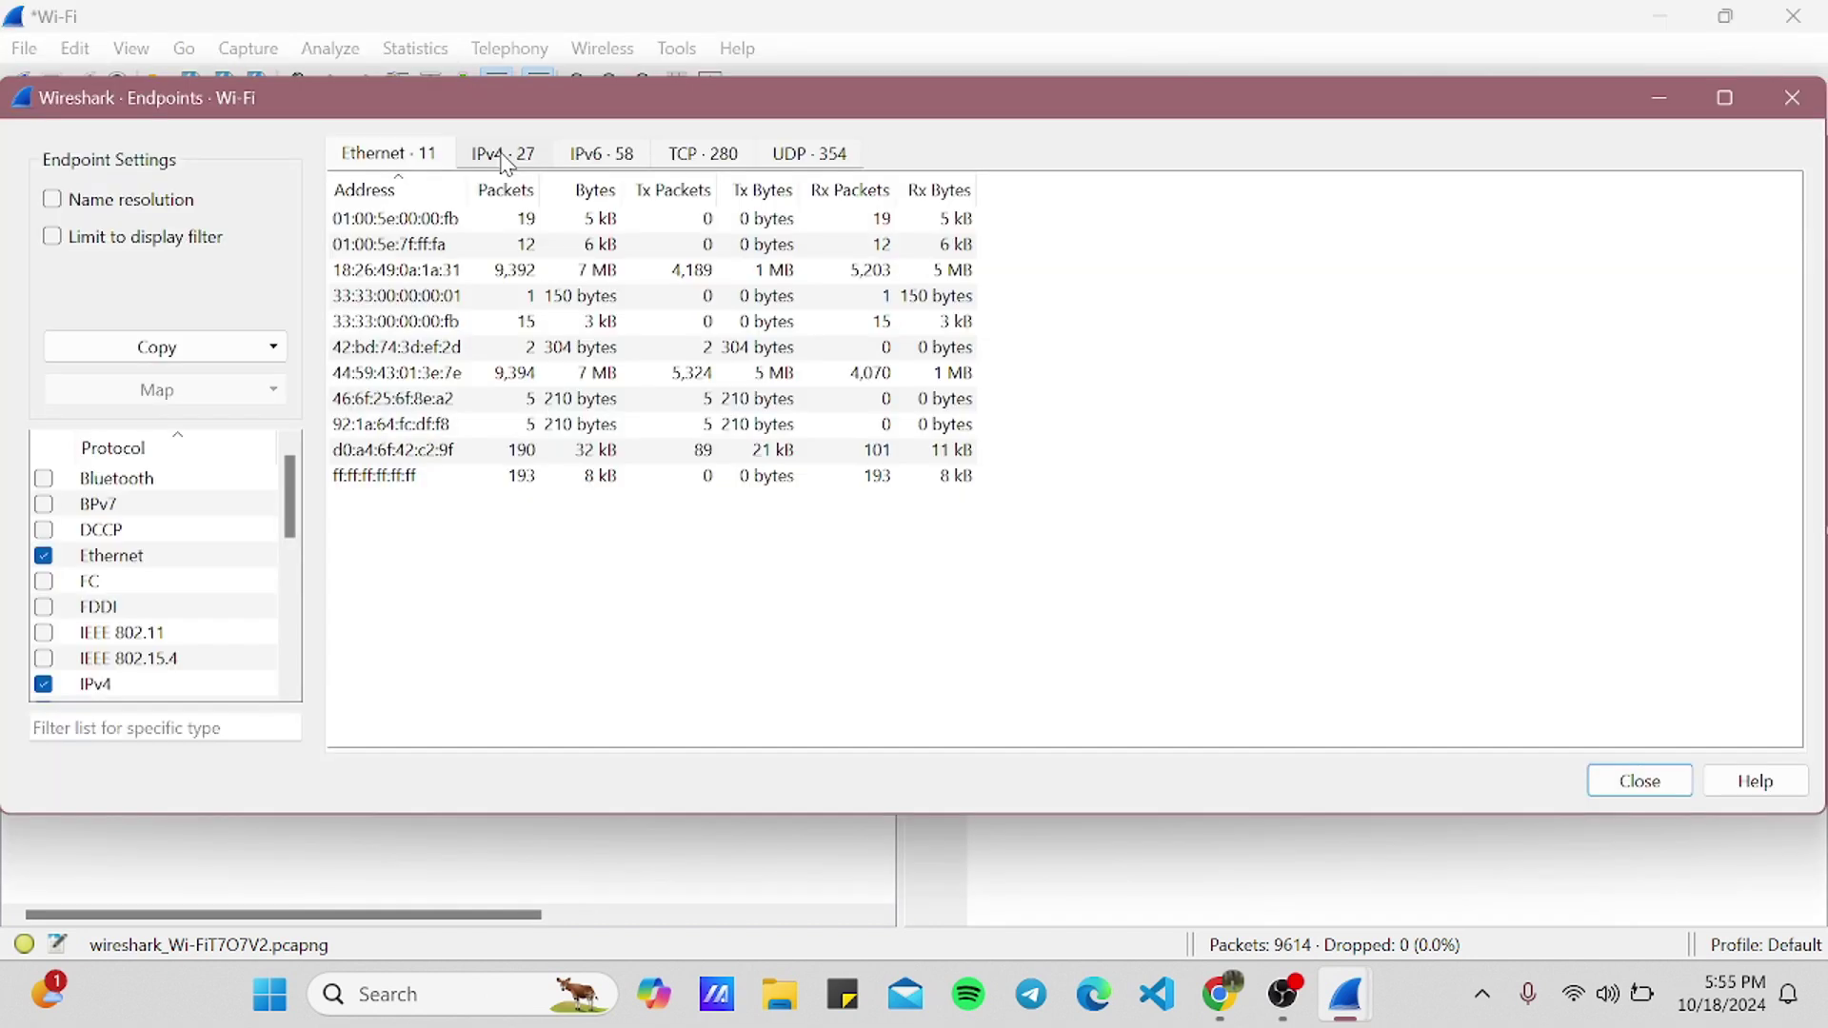
{"action": "left_click", "coordinate": [507, 163]}
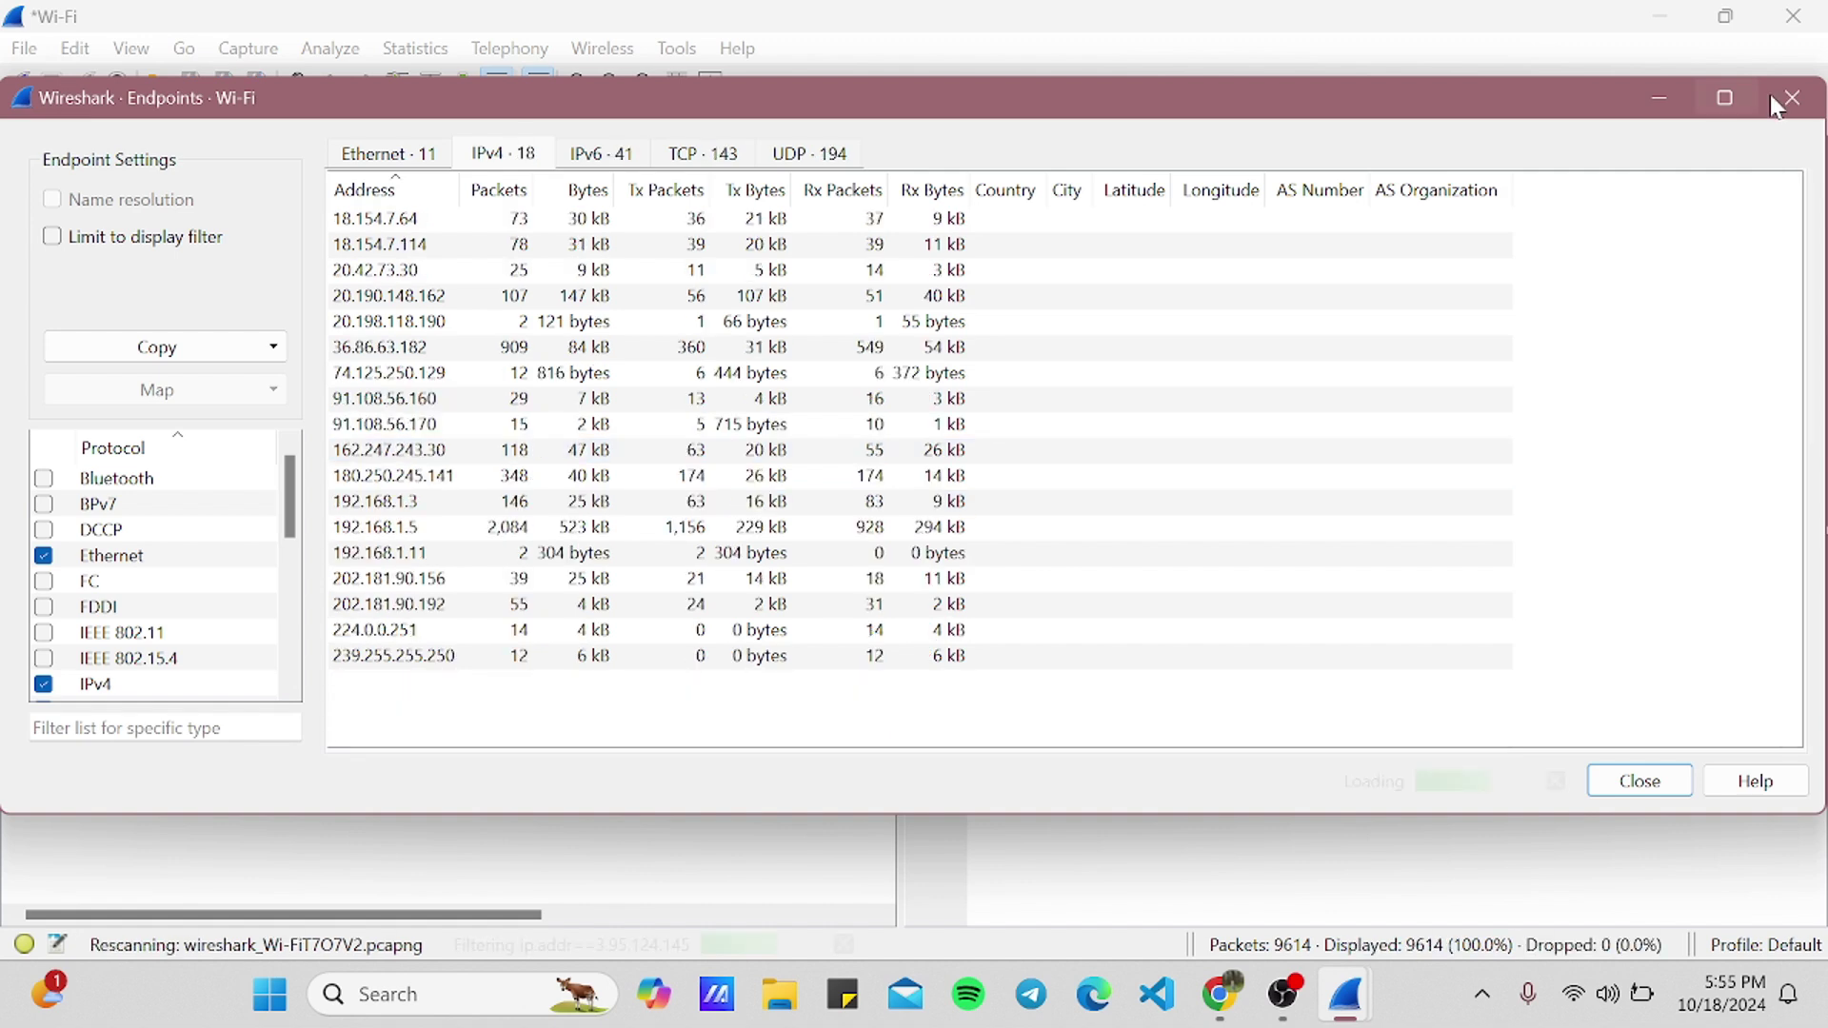
- Close the endpoint statistics and copy the address 3.95.124.145 from the display filter
{"action": "left_click", "coordinate": [1790, 99]}
{"action": "left_click_drag", "start_coordinate": [213, 124], "coordinate": [115, 126]}
{"action": "key", "text": "ctrl+c"}
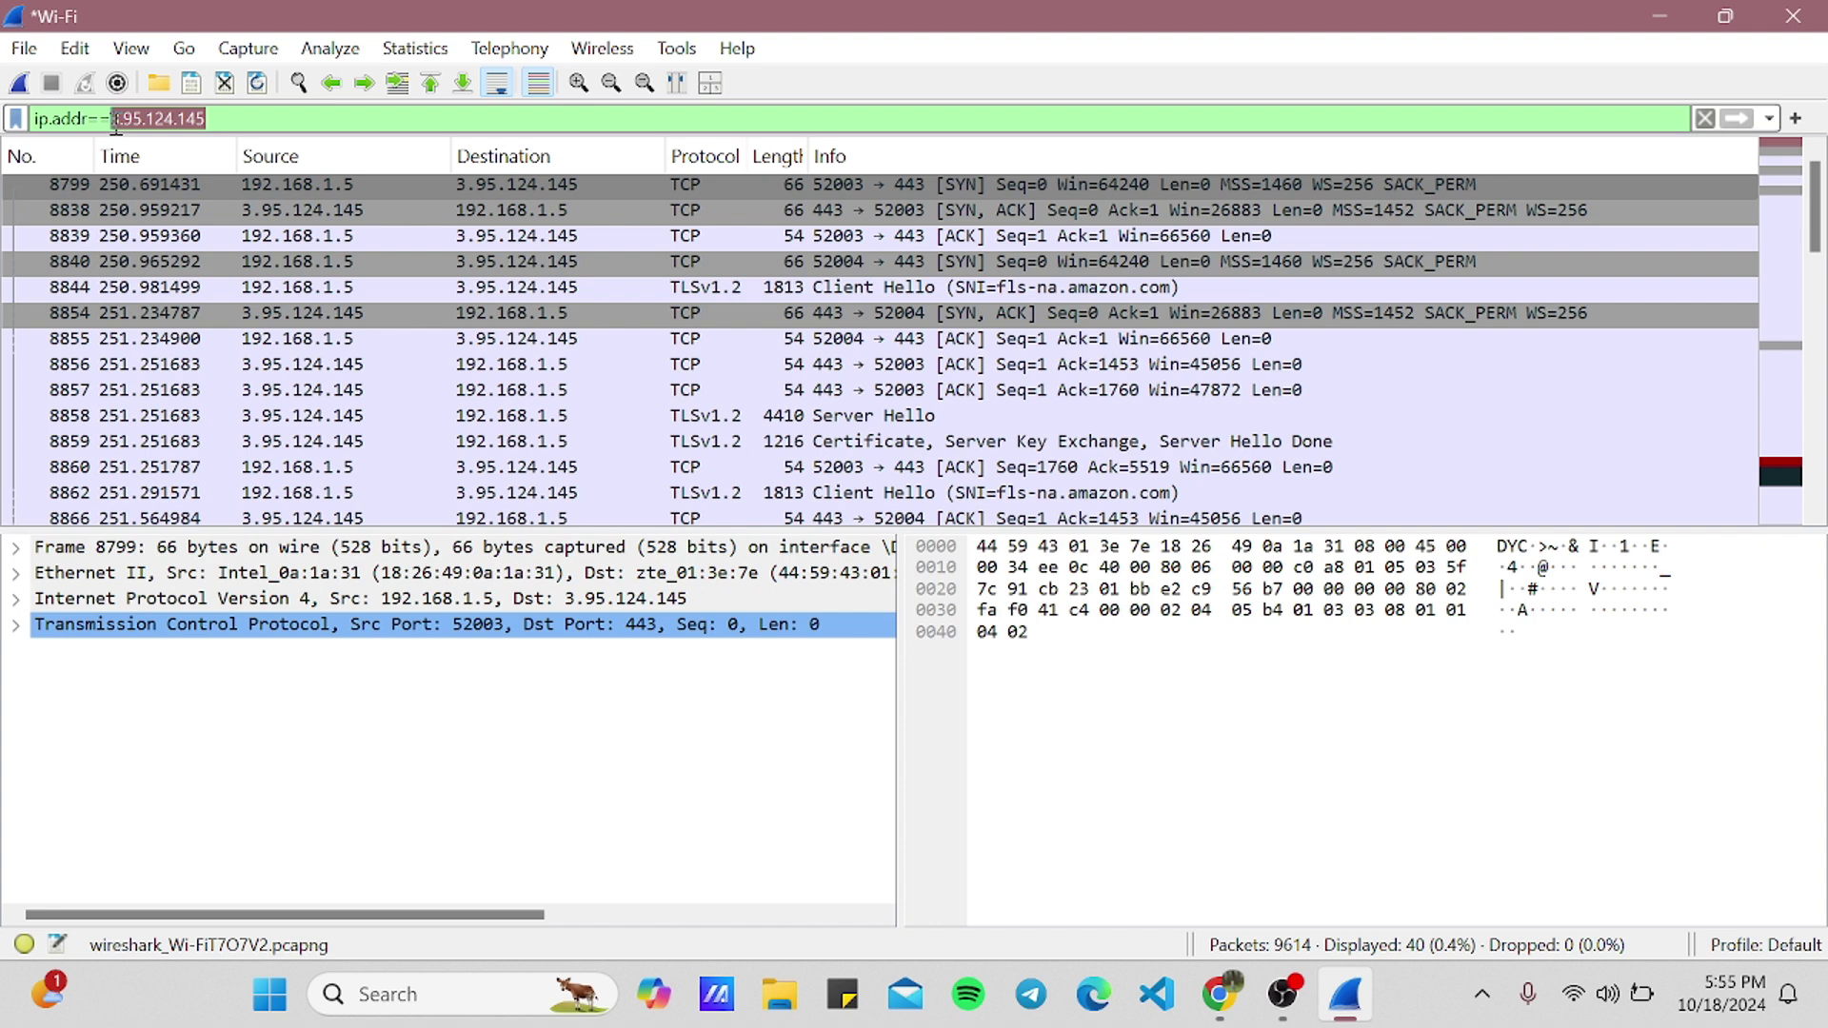
- Switch to Chrome, look up 3.95.124.145 in the MaxMind GeoIP demo and view all columns of the result
{"action": "key", "text": "alt+Tab"}
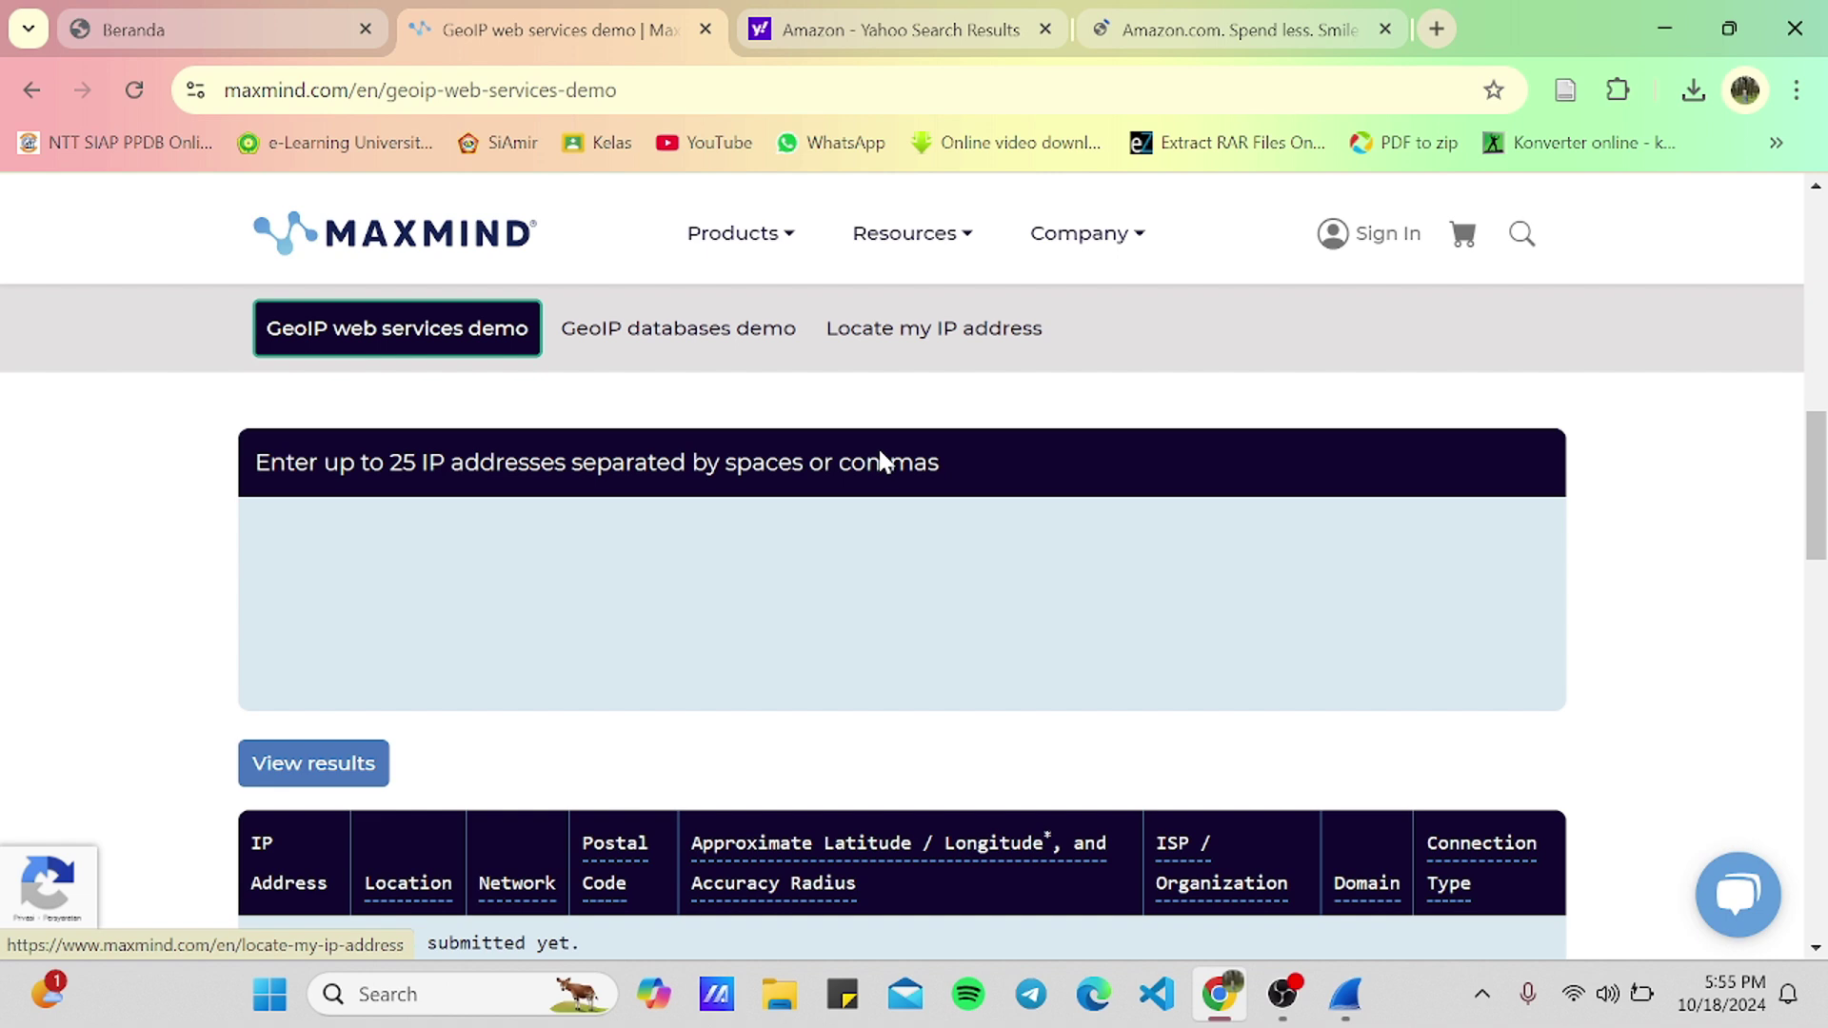
{"action": "left_click", "coordinate": [495, 549]}
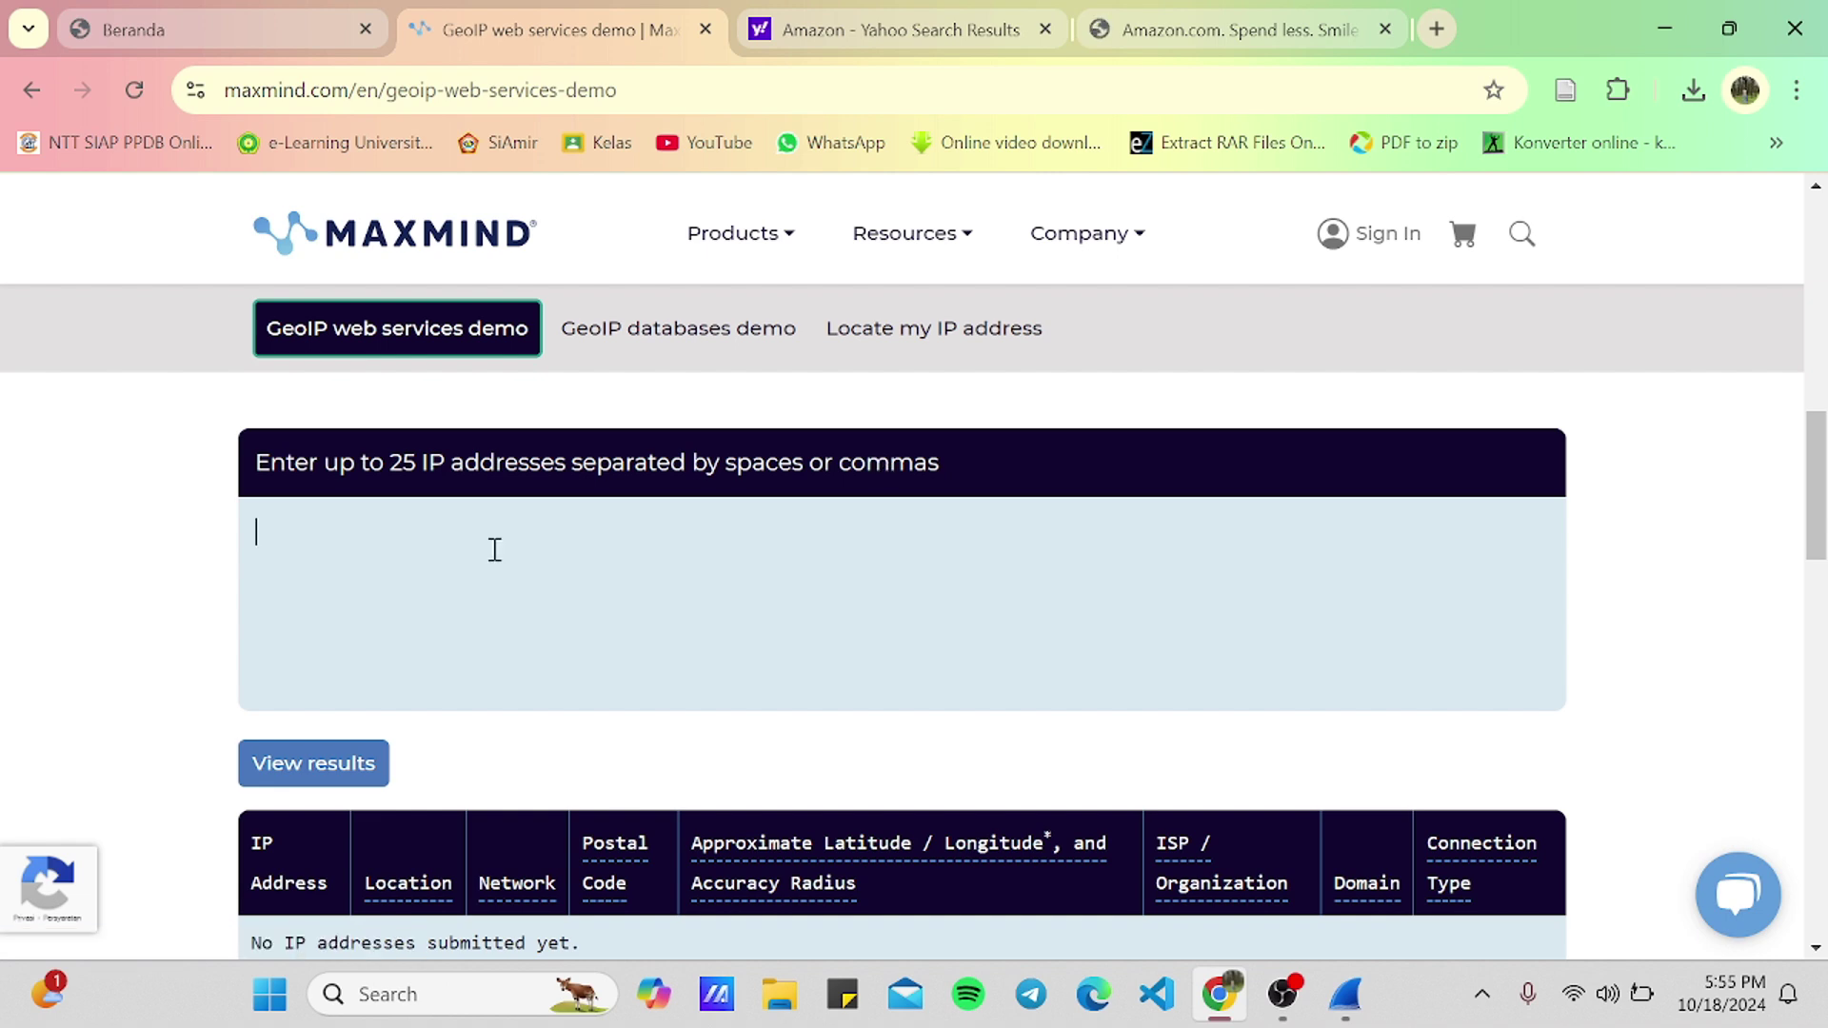
{"action": "key", "text": "ctrl+v"}
{"action": "scroll", "coordinate": [478, 604], "scroll_direction": "down", "scroll_amount": 1}
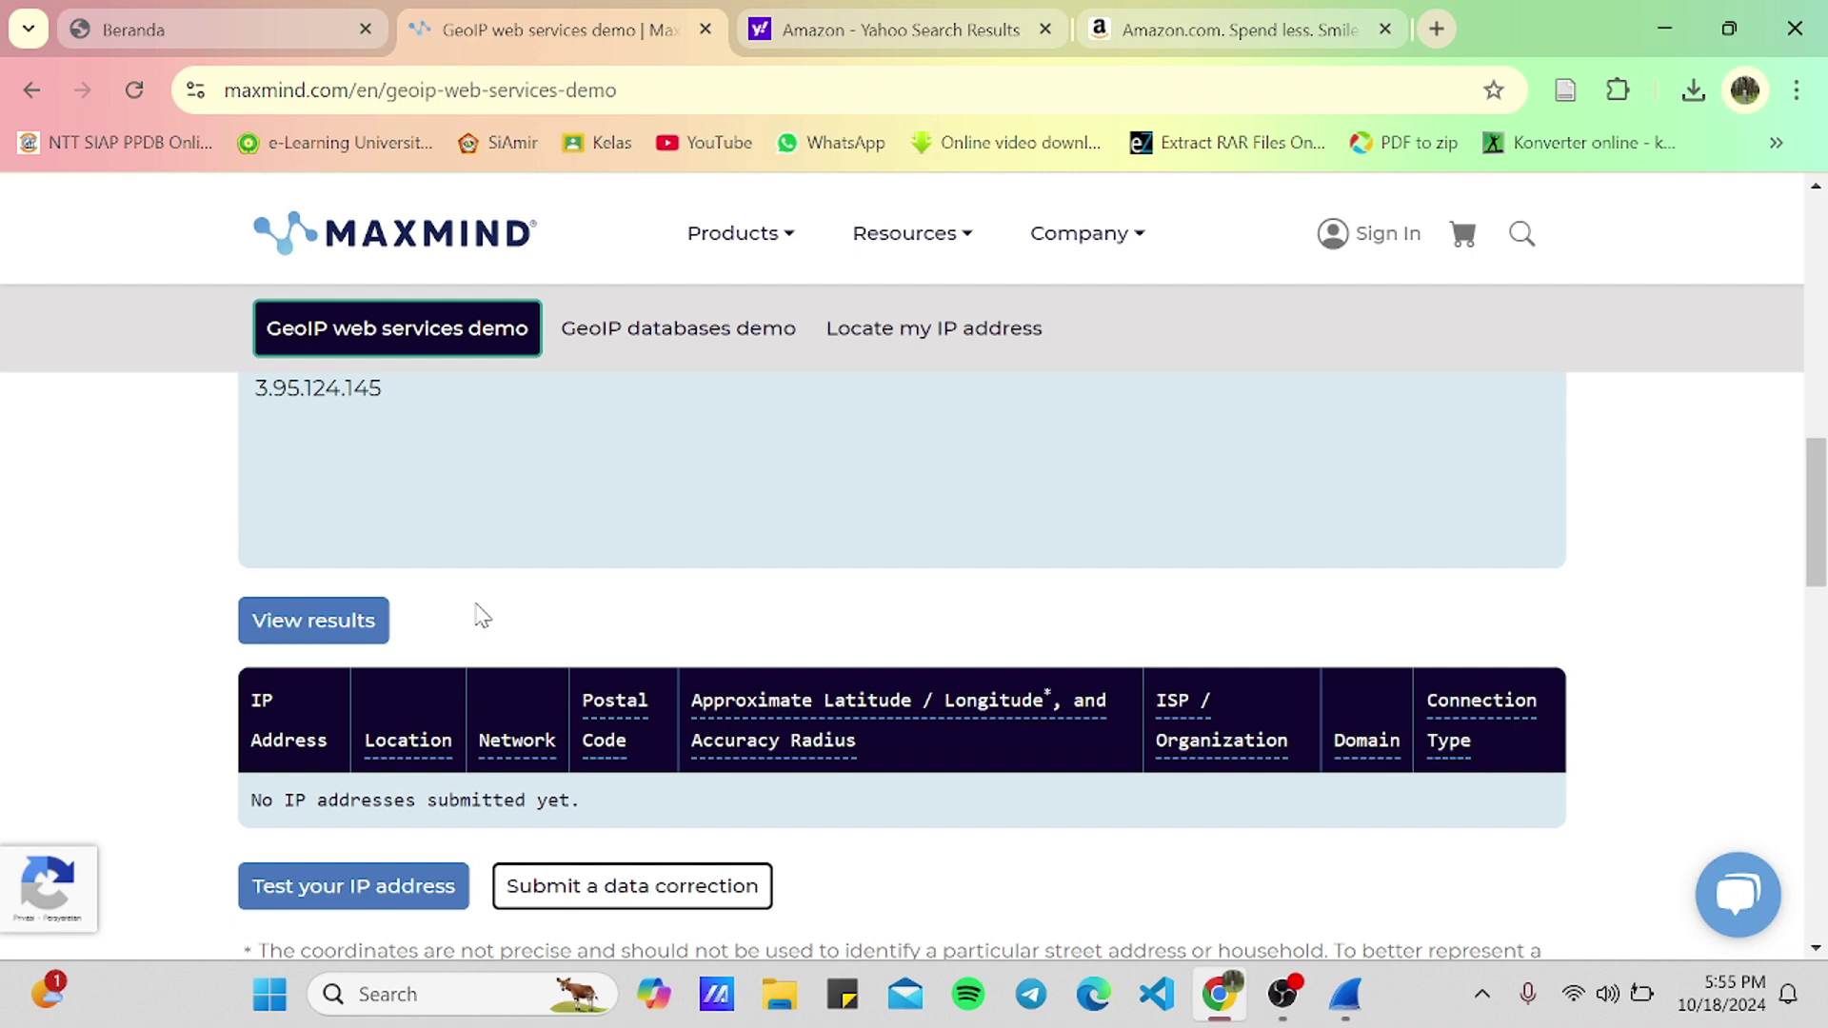
{"action": "left_click", "coordinate": [331, 621]}
{"action": "scroll", "coordinate": [330, 625], "scroll_direction": "down", "scroll_amount": 1}
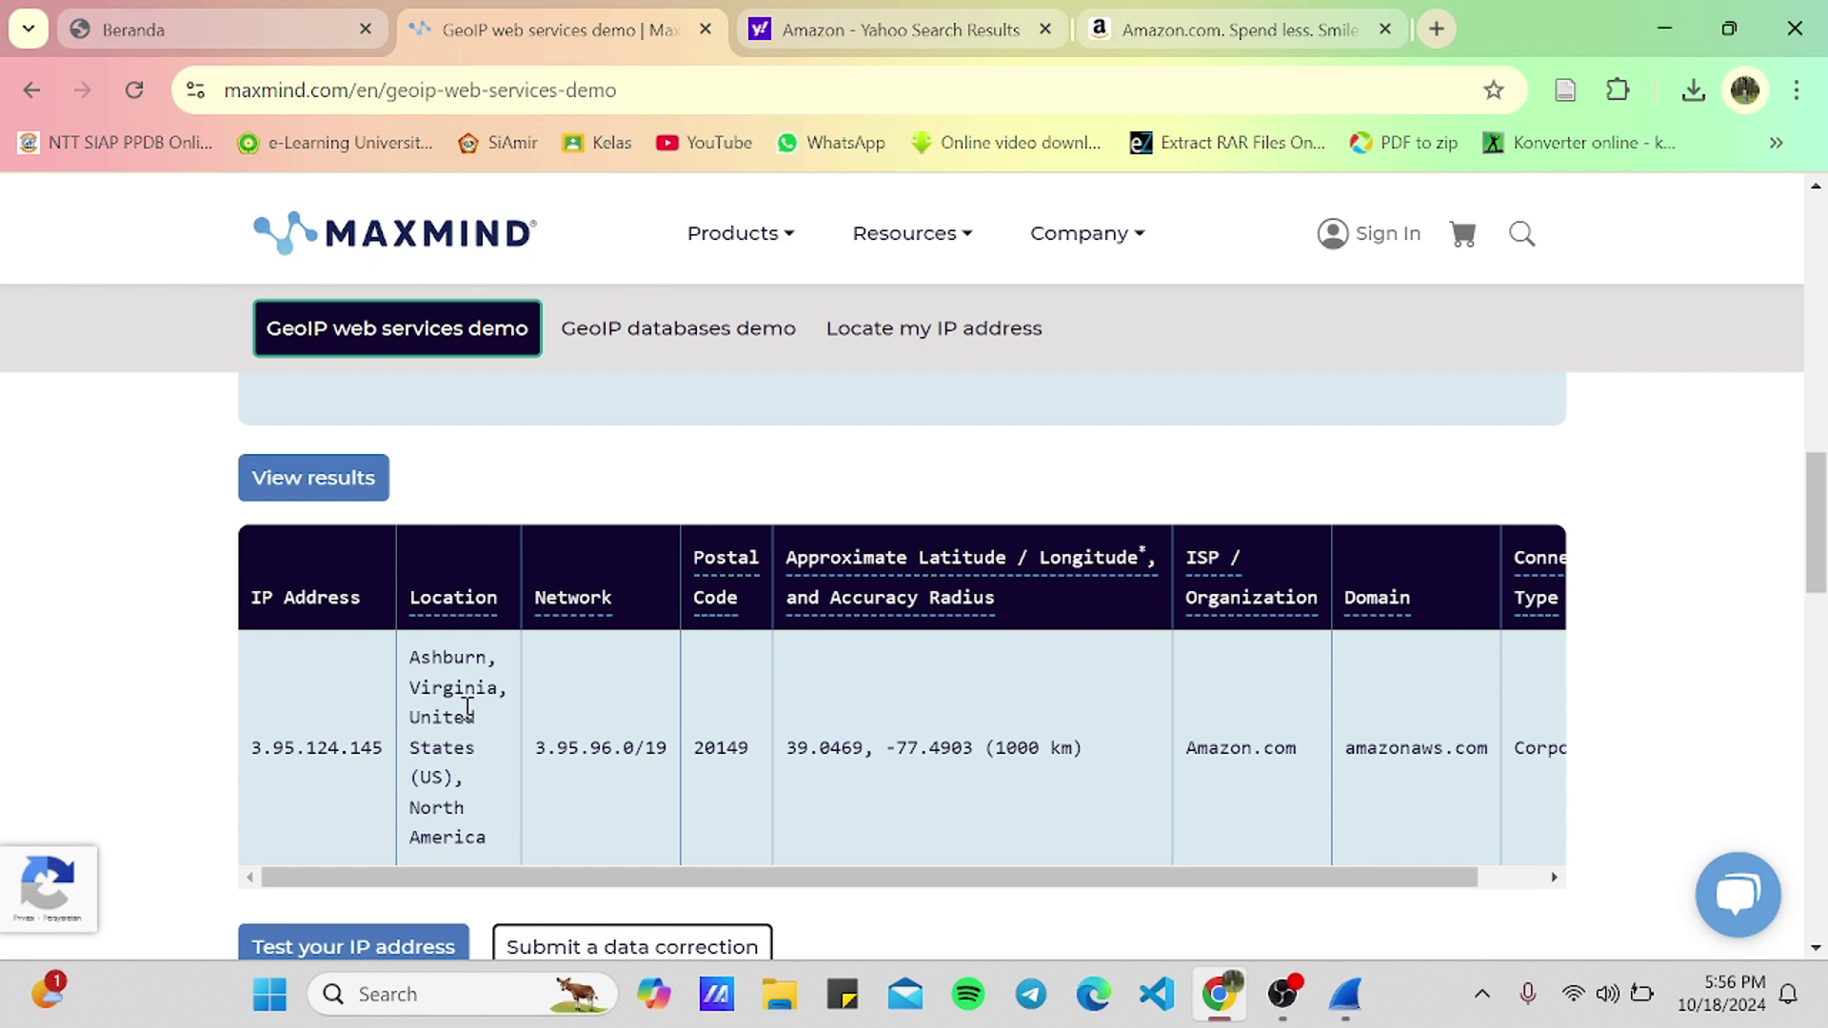
{"action": "scroll", "coordinate": [468, 707], "scroll_direction": "down", "scroll_amount": 1}
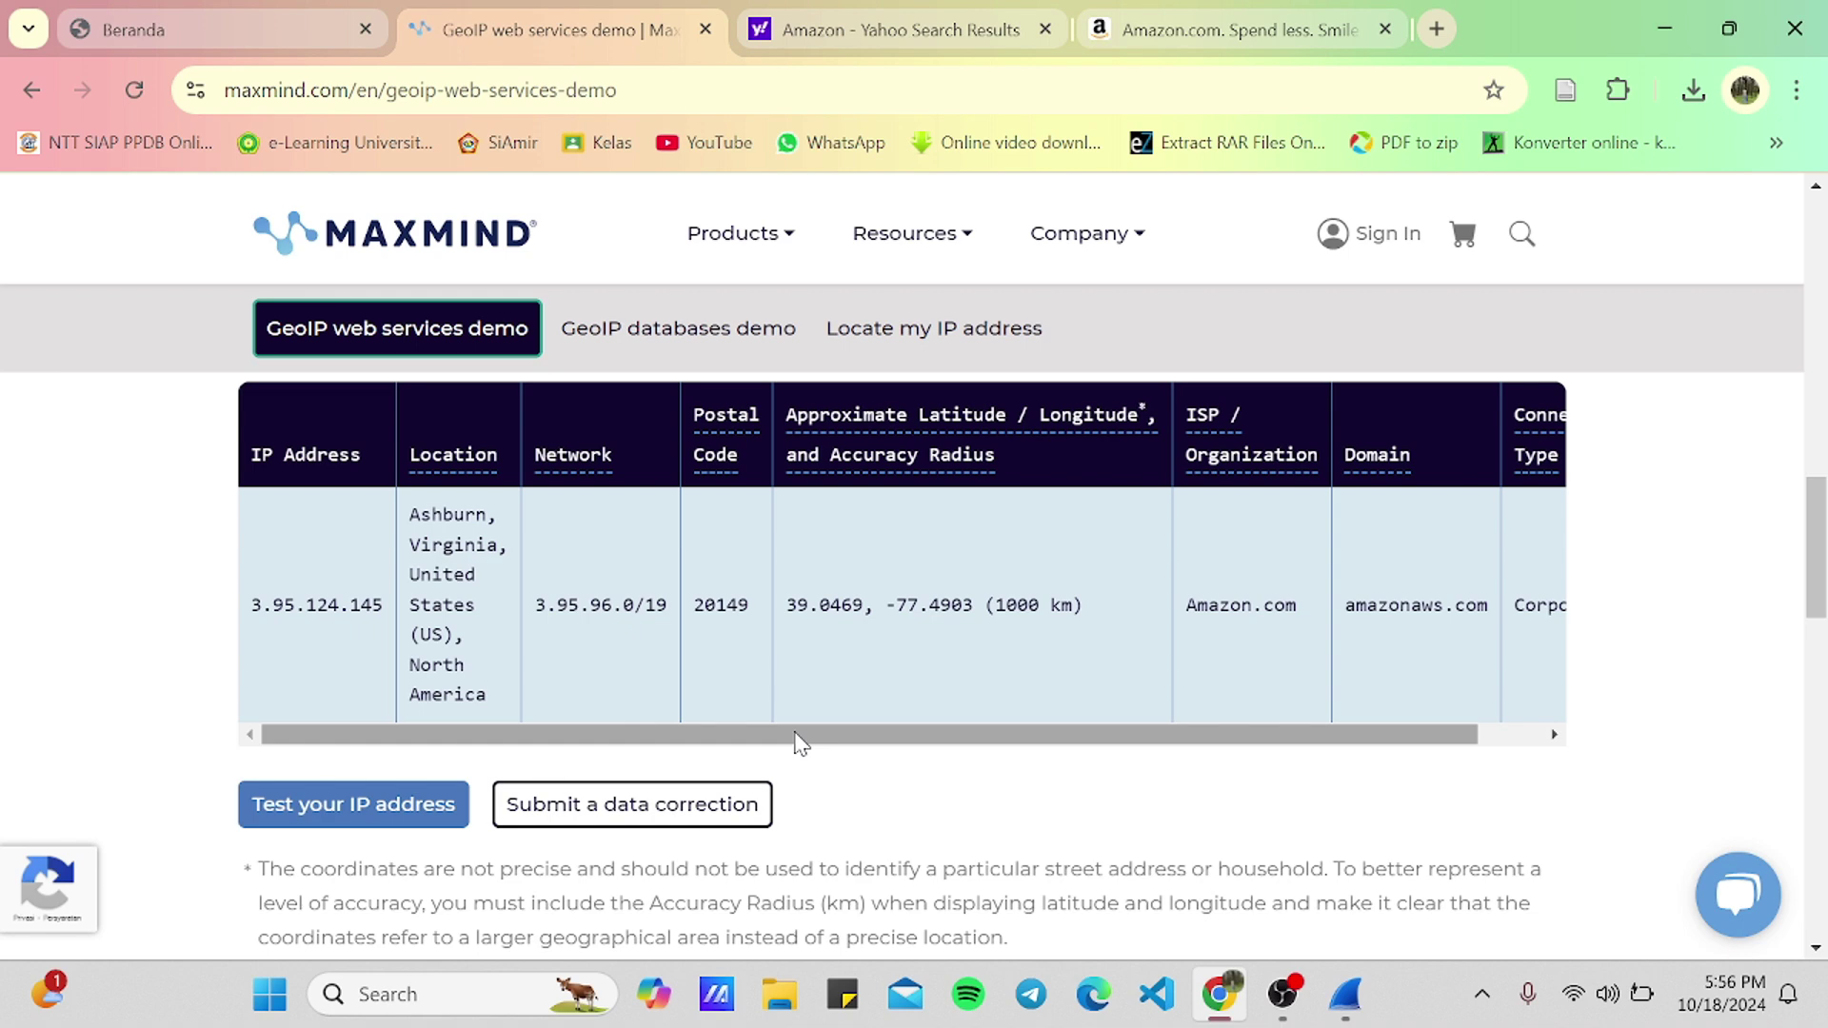
{"action": "left_click_drag", "start_coordinate": [797, 742], "coordinate": [976, 610]}
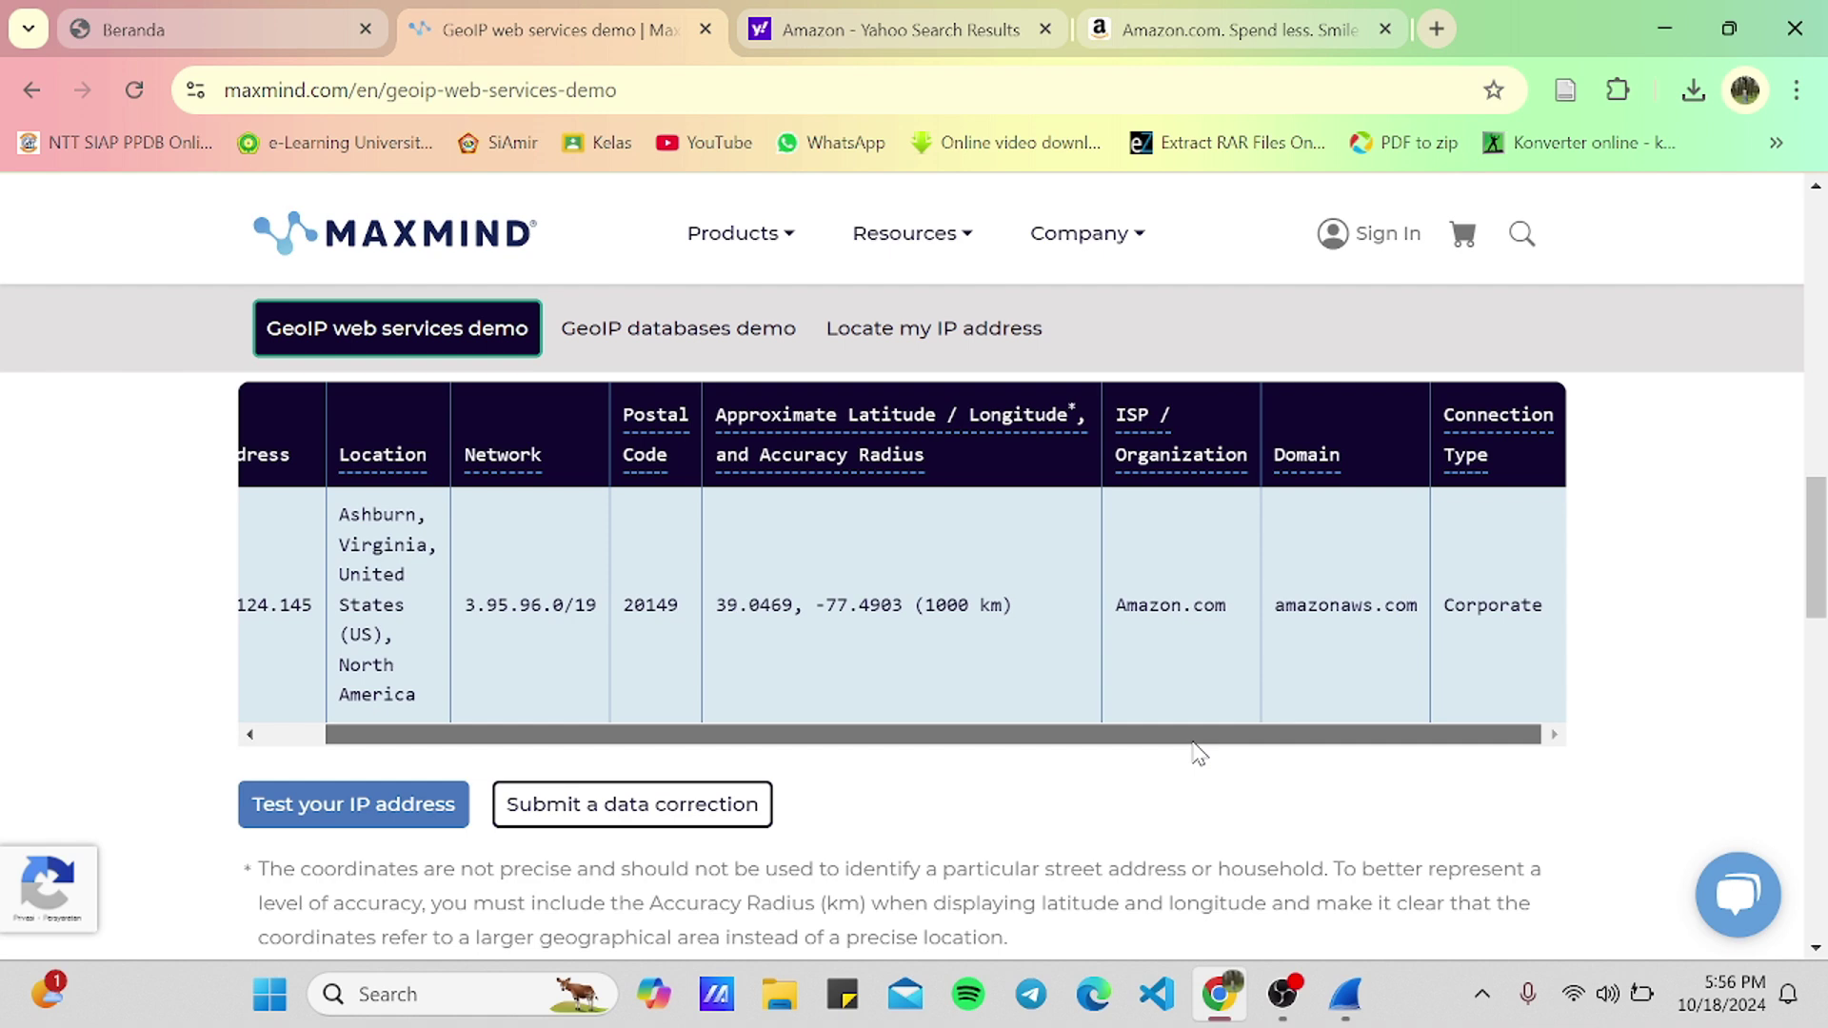
{"action": "scroll", "coordinate": [961, 609], "scroll_direction": "left", "scroll_amount": 2}
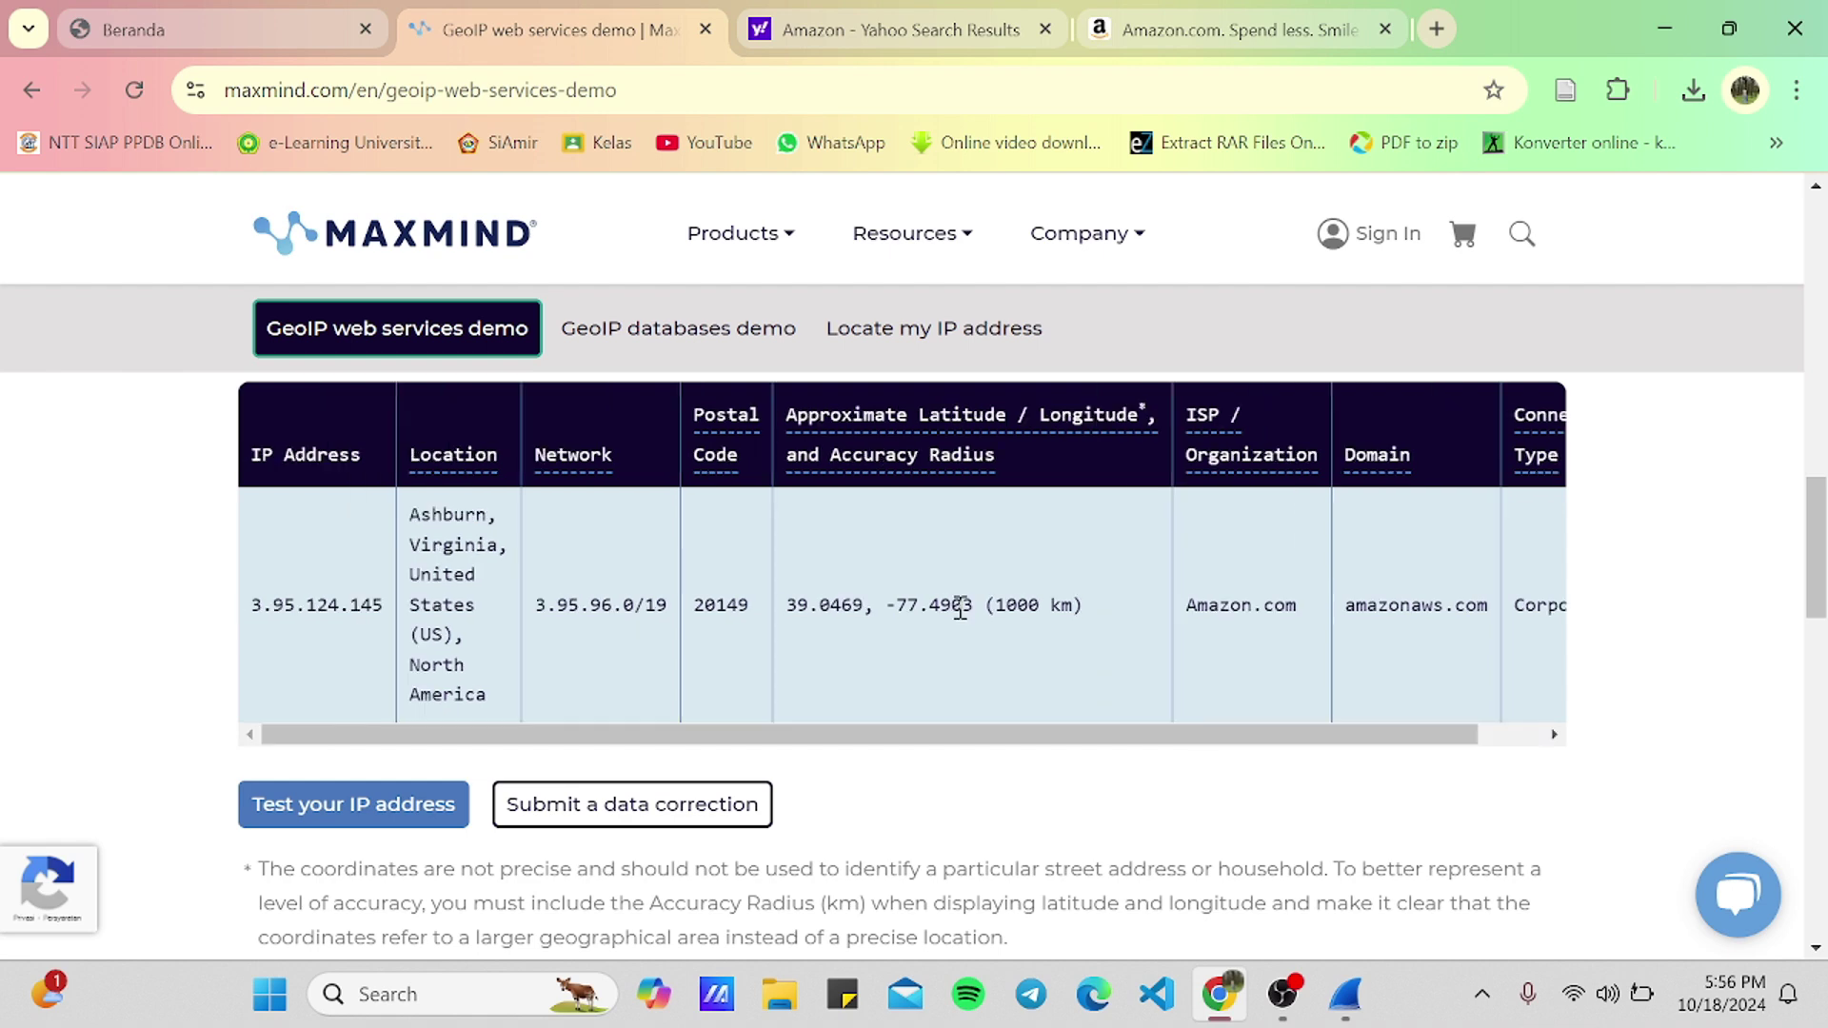
- Open a blank tab and copy the coordinates 39.0469, -77.4903 from the GeoIP result
{"action": "left_click_drag", "start_coordinate": [976, 608], "coordinate": [801, 627]}
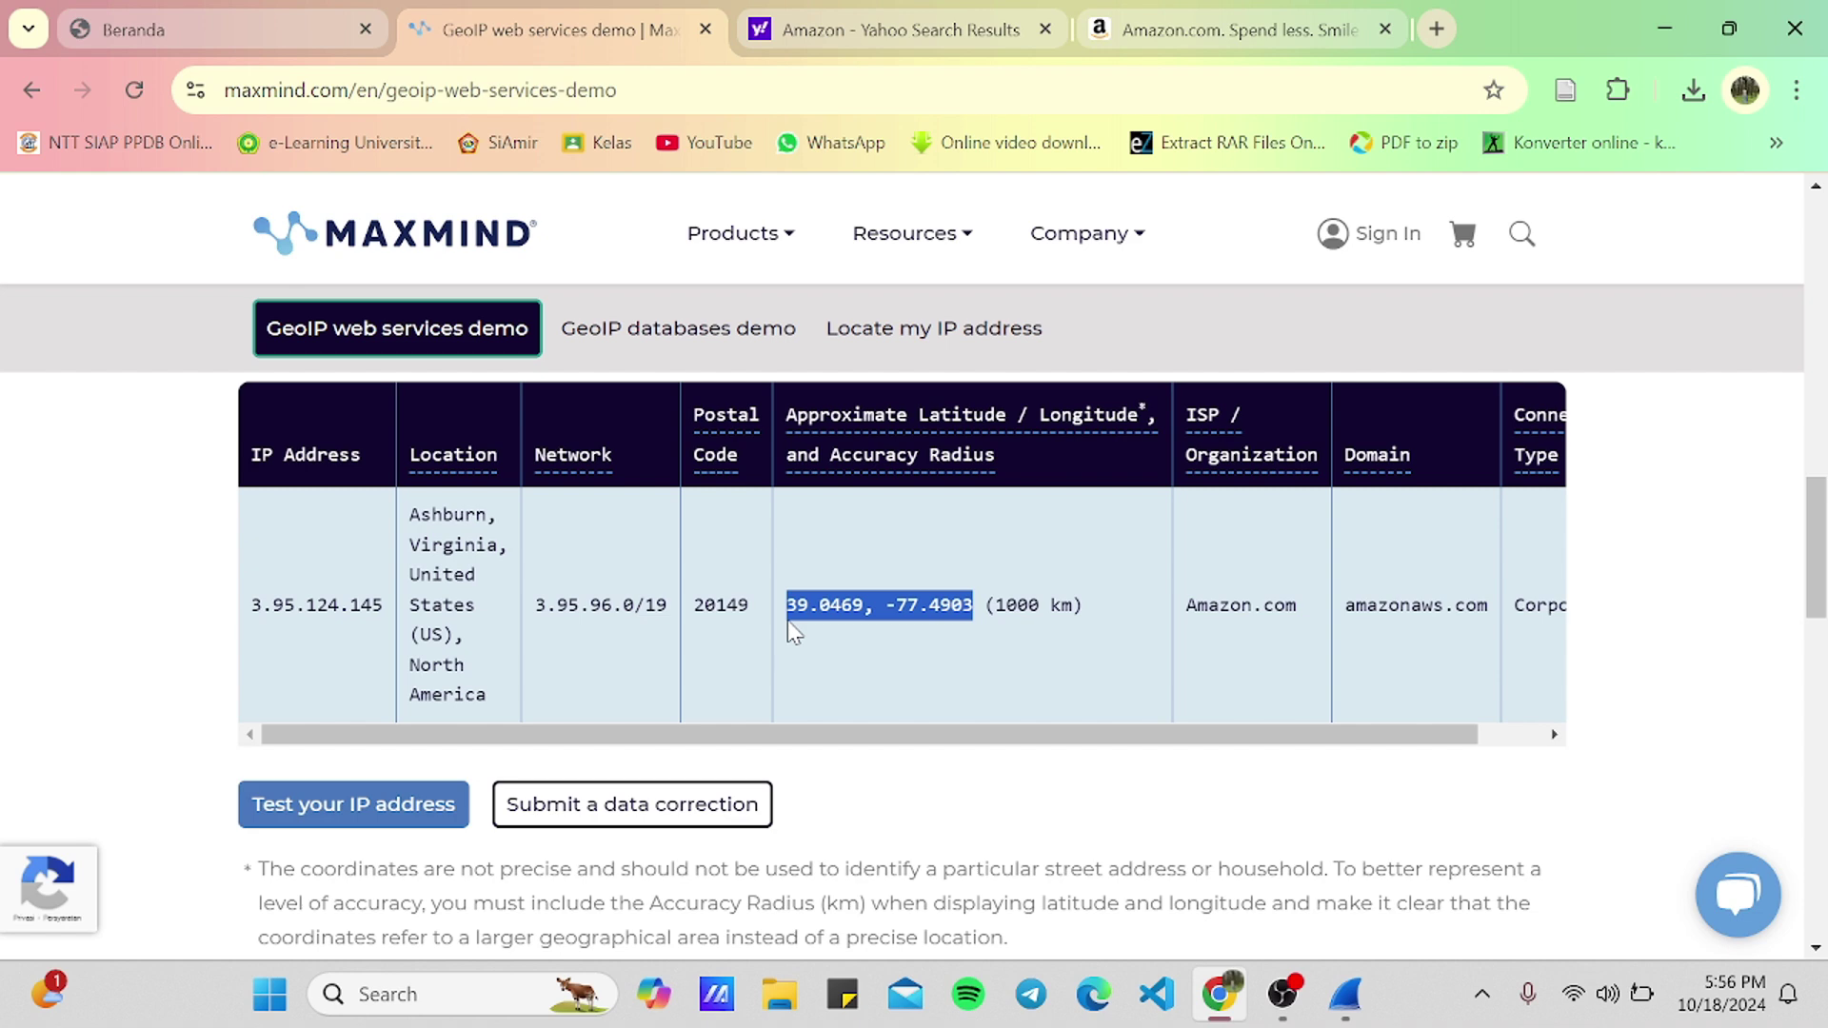
{"action": "key", "text": "ctrl+t"}
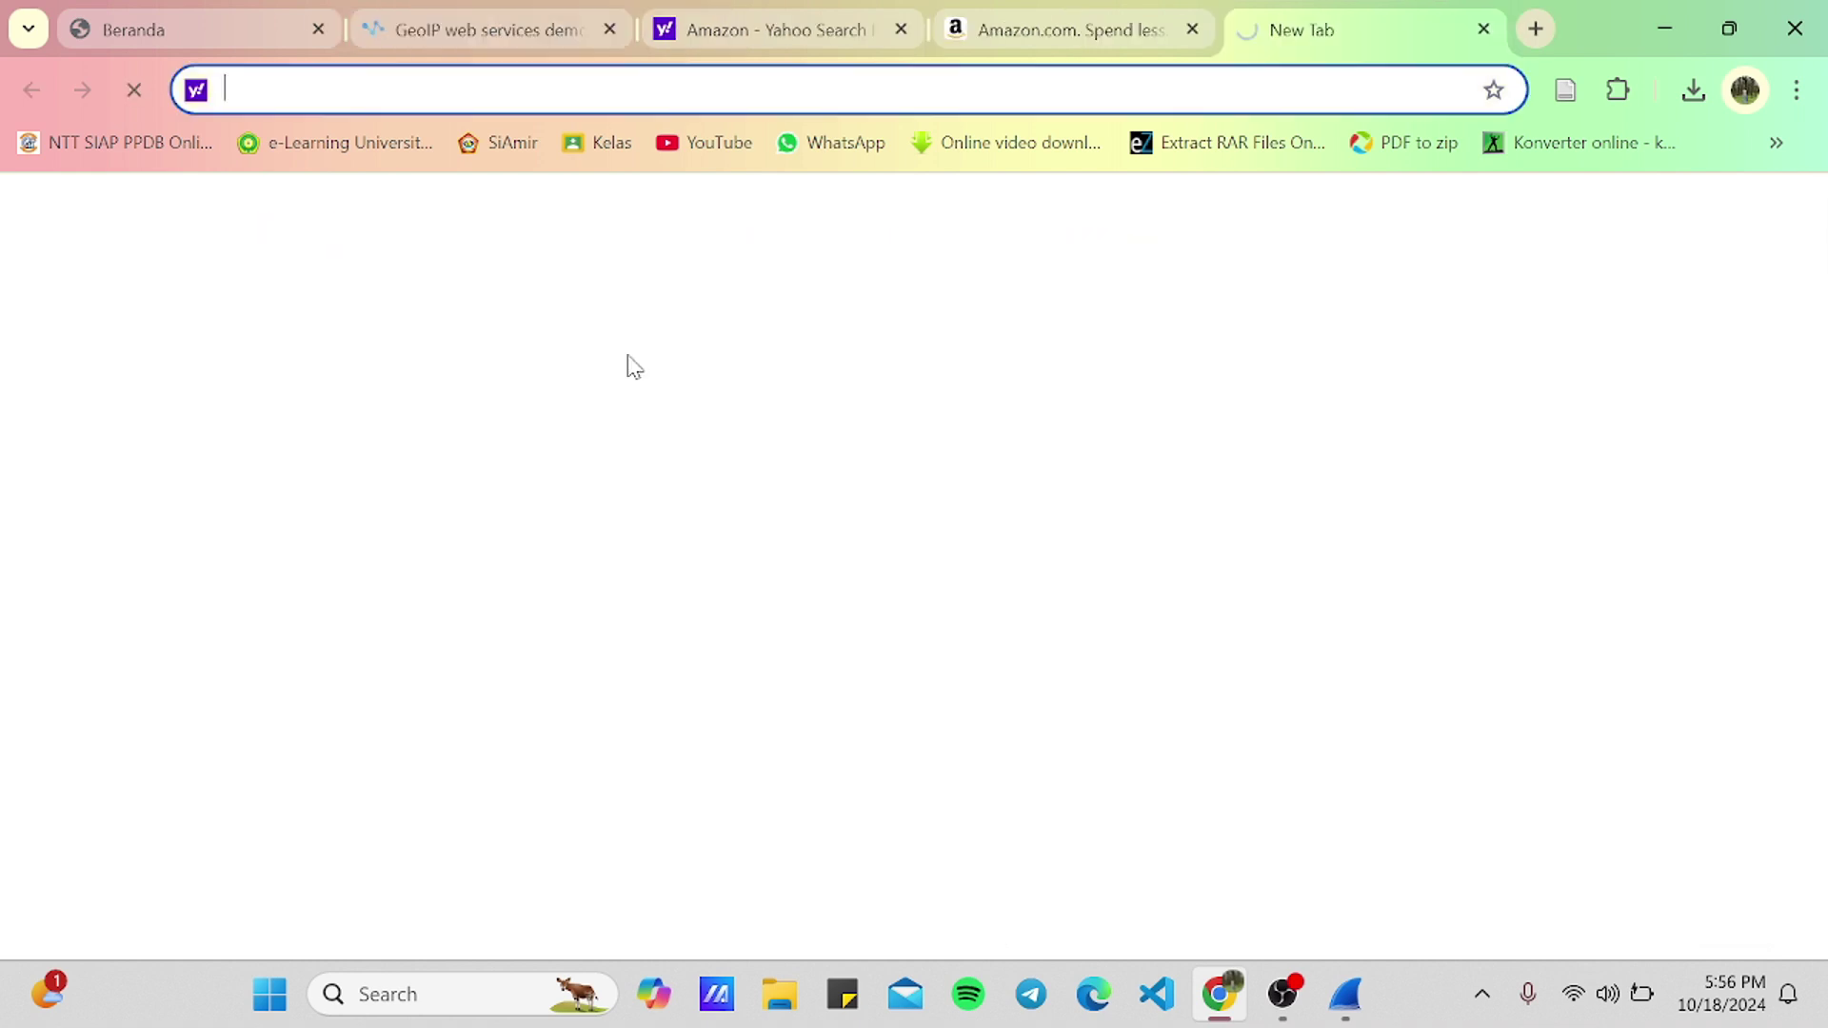
{"action": "key", "text": "ctrl+2"}
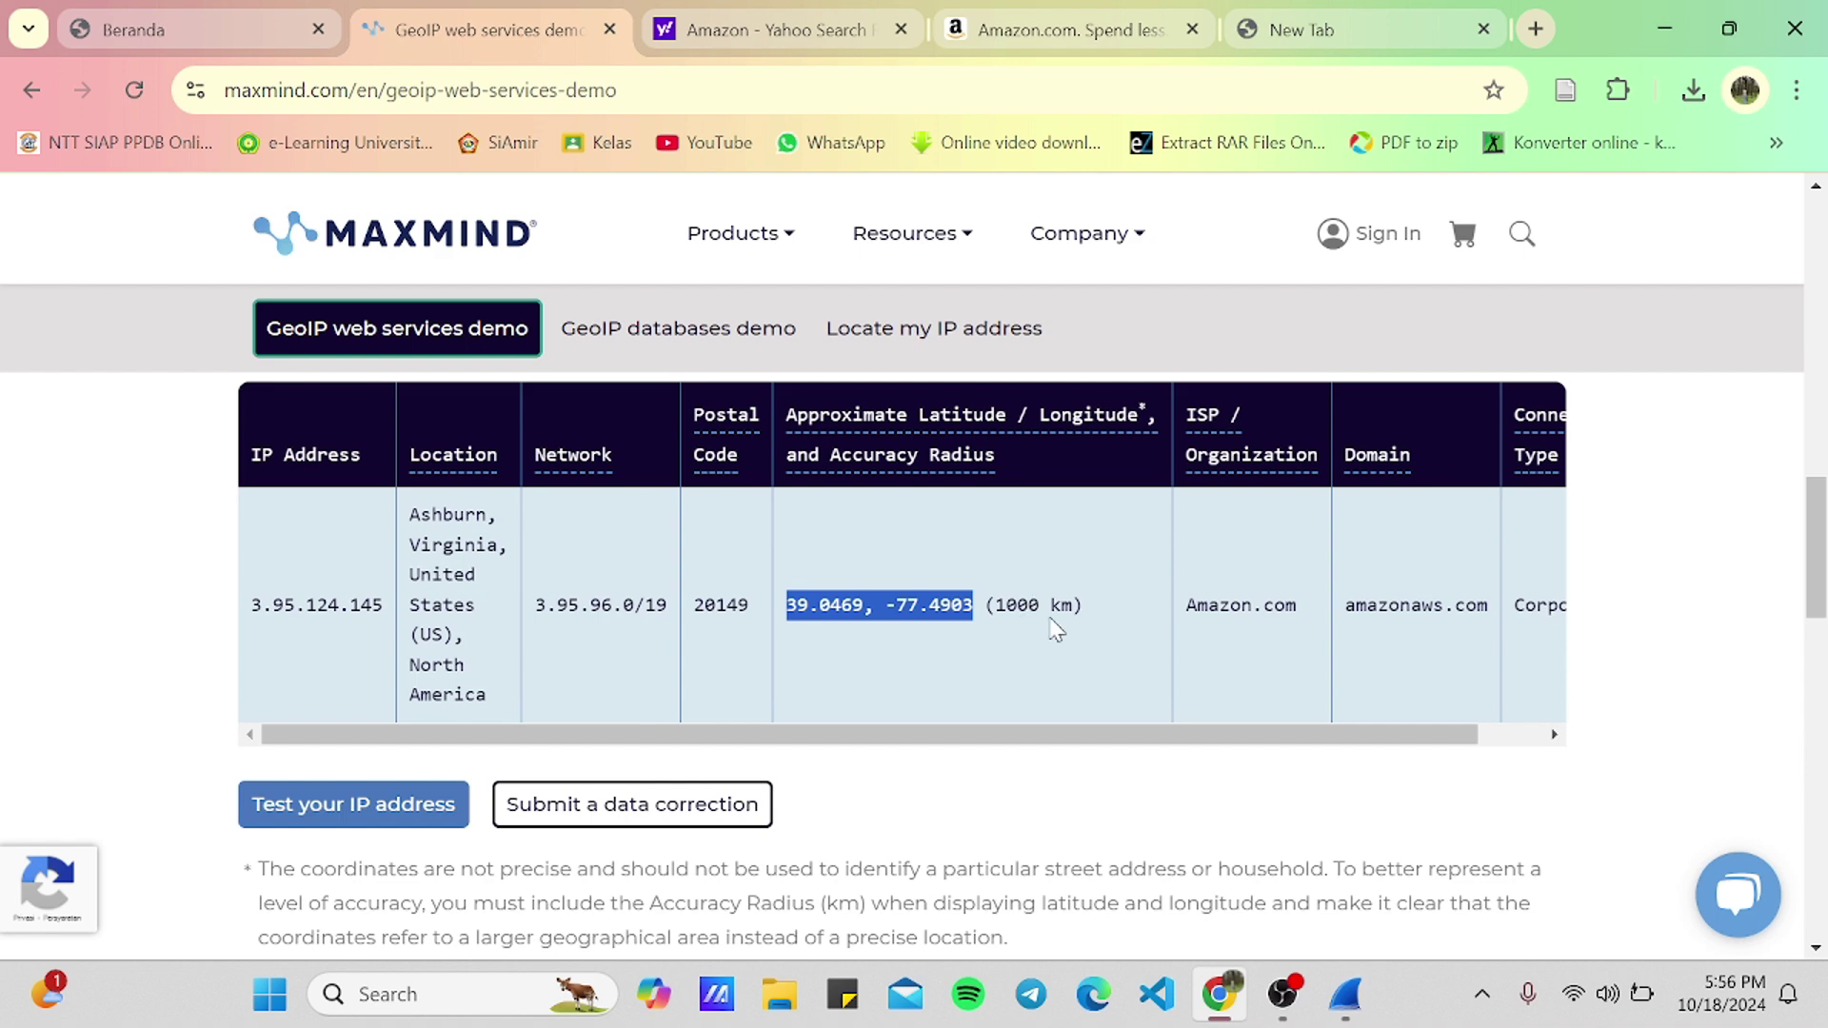
{"action": "left_click", "coordinate": [385, 606]}
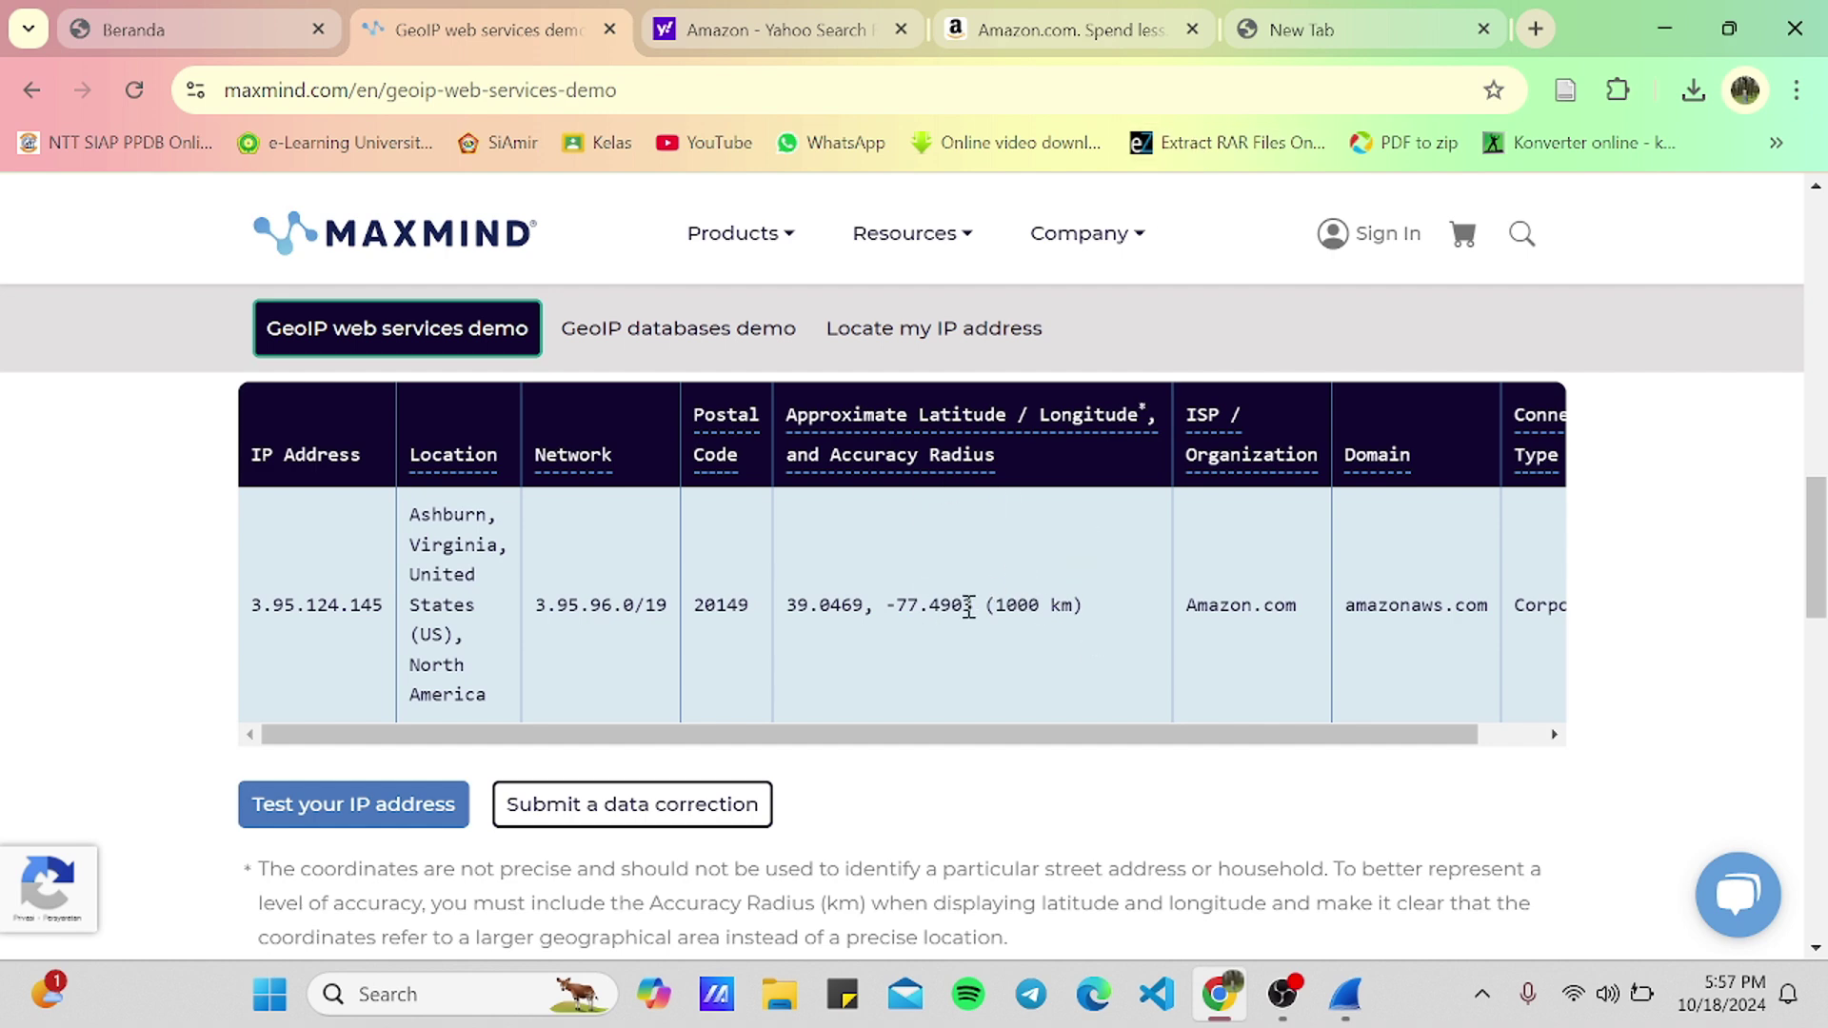
{"action": "left_click_drag", "start_coordinate": [966, 604], "coordinate": [852, 604]}
{"action": "left_click_drag", "start_coordinate": [972, 603], "coordinate": [788, 609]}
{"action": "key", "text": "ctrl+c"}
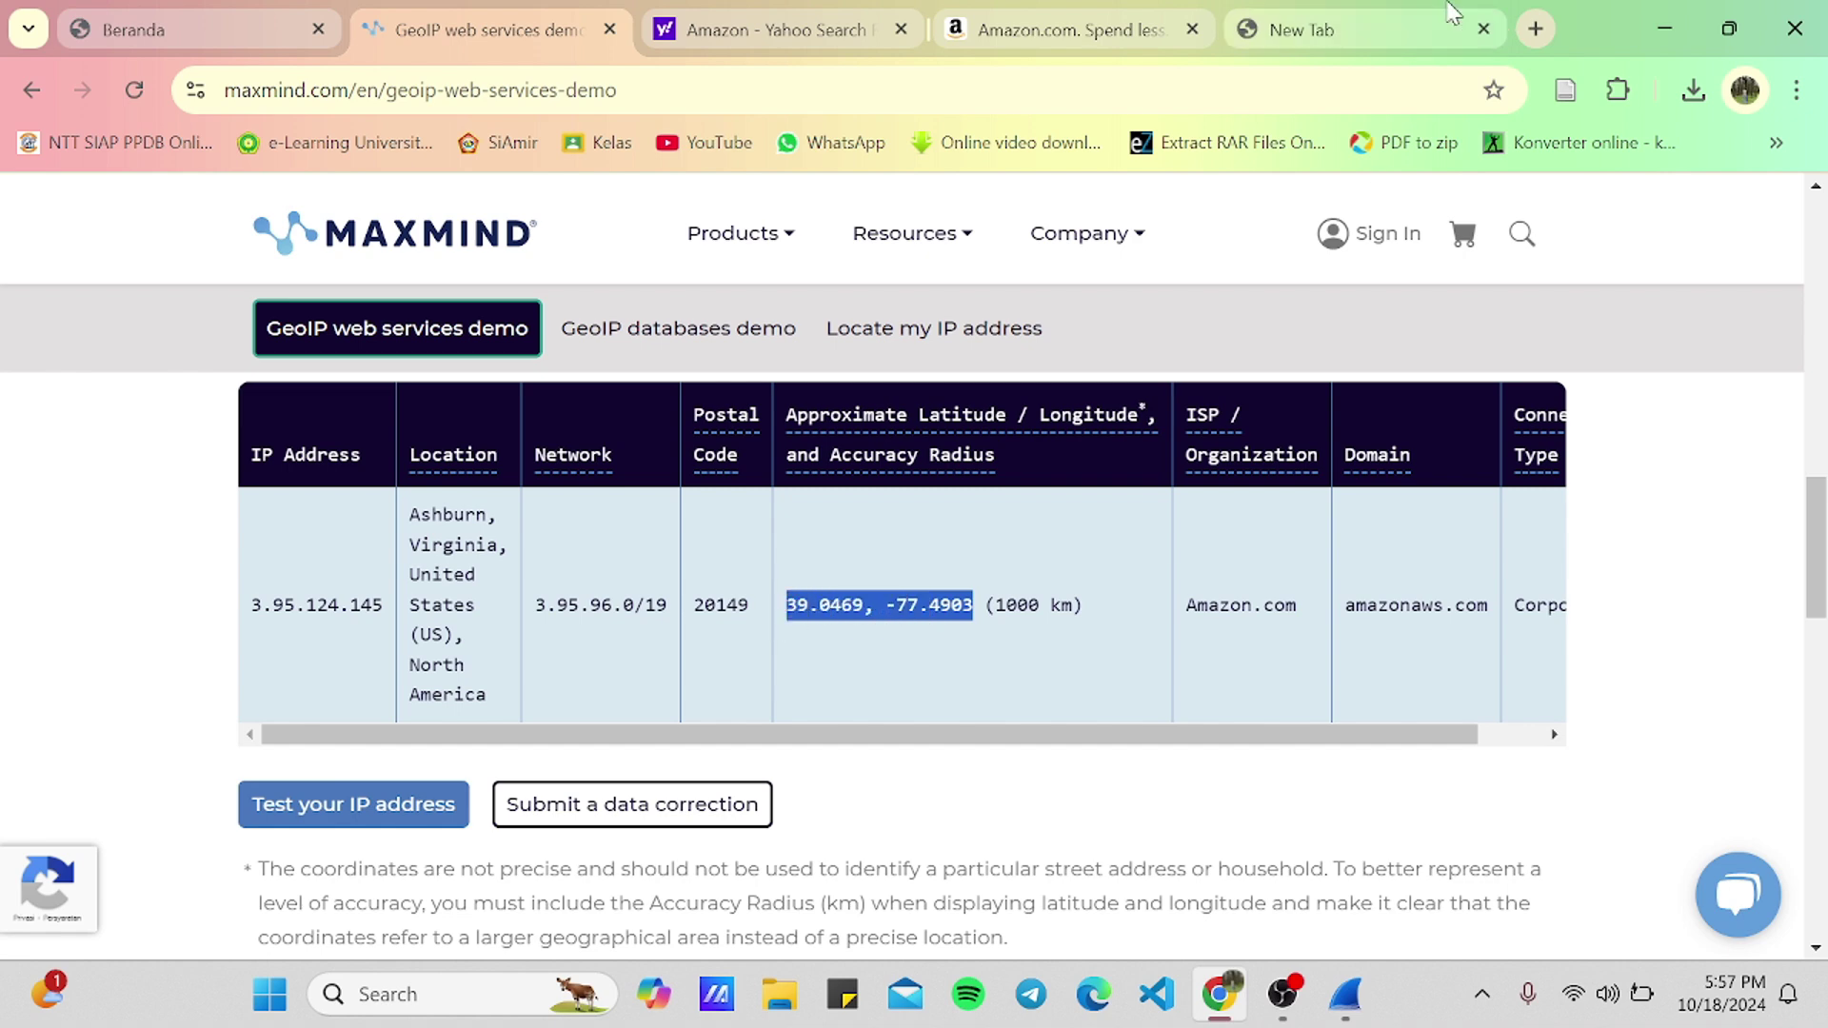
- Search for Google Maps in the blank tab and open the maps.google.com result
{"action": "left_click", "coordinate": [1402, 8]}
{"action": "type", "text": "g"}
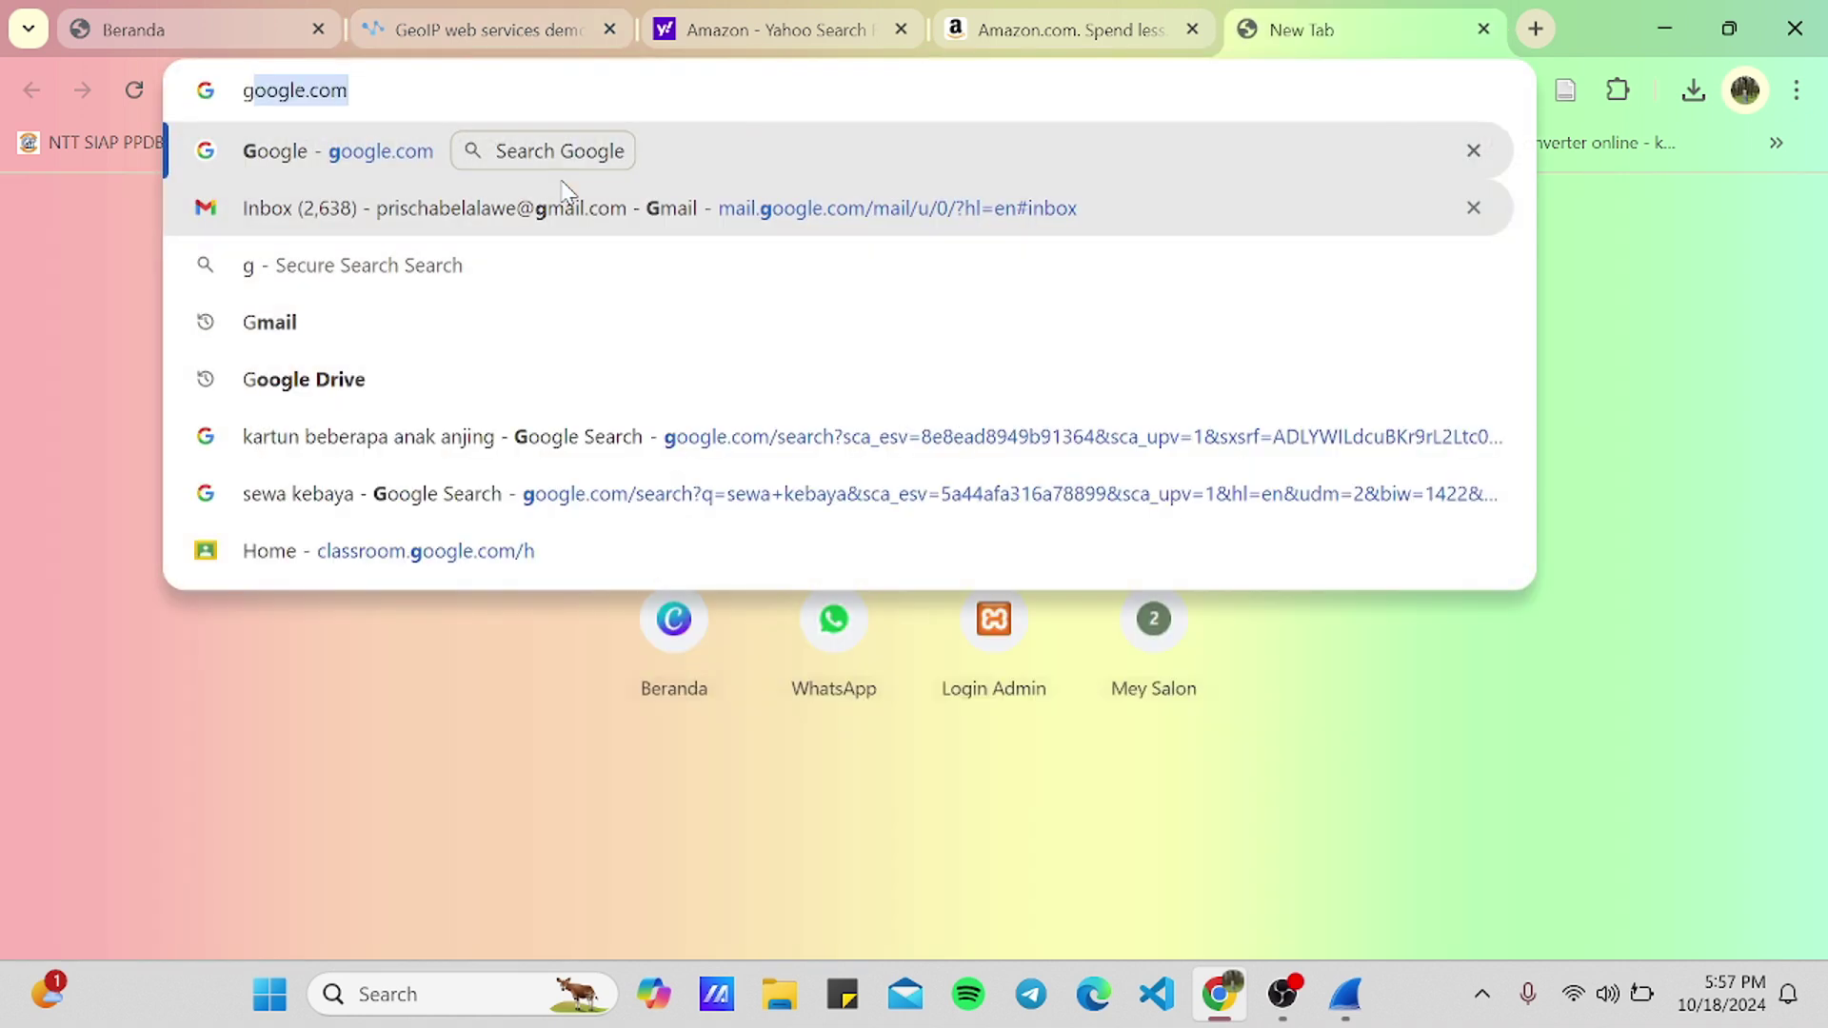
{"action": "type", "text": "oogle"}
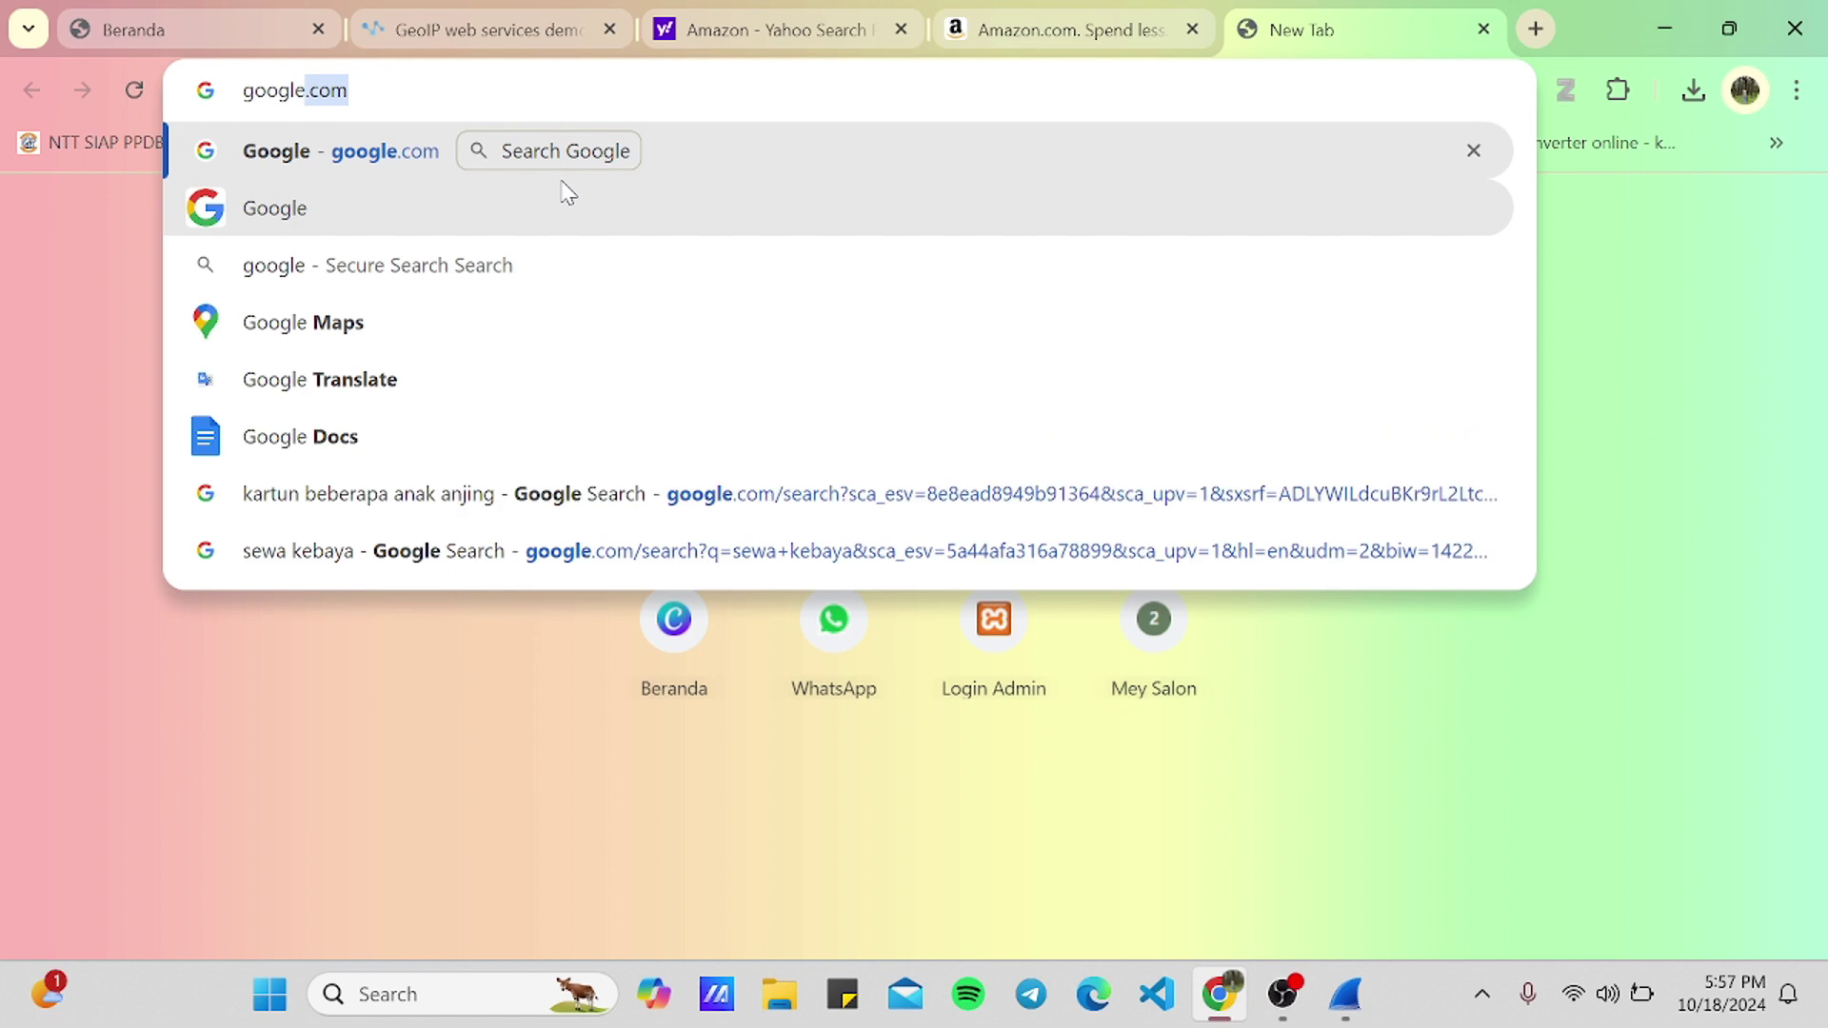
{"action": "key", "text": "Down"}
{"action": "key", "text": "Down"}
{"action": "key", "text": "Down"}
{"action": "key", "text": "Return"}
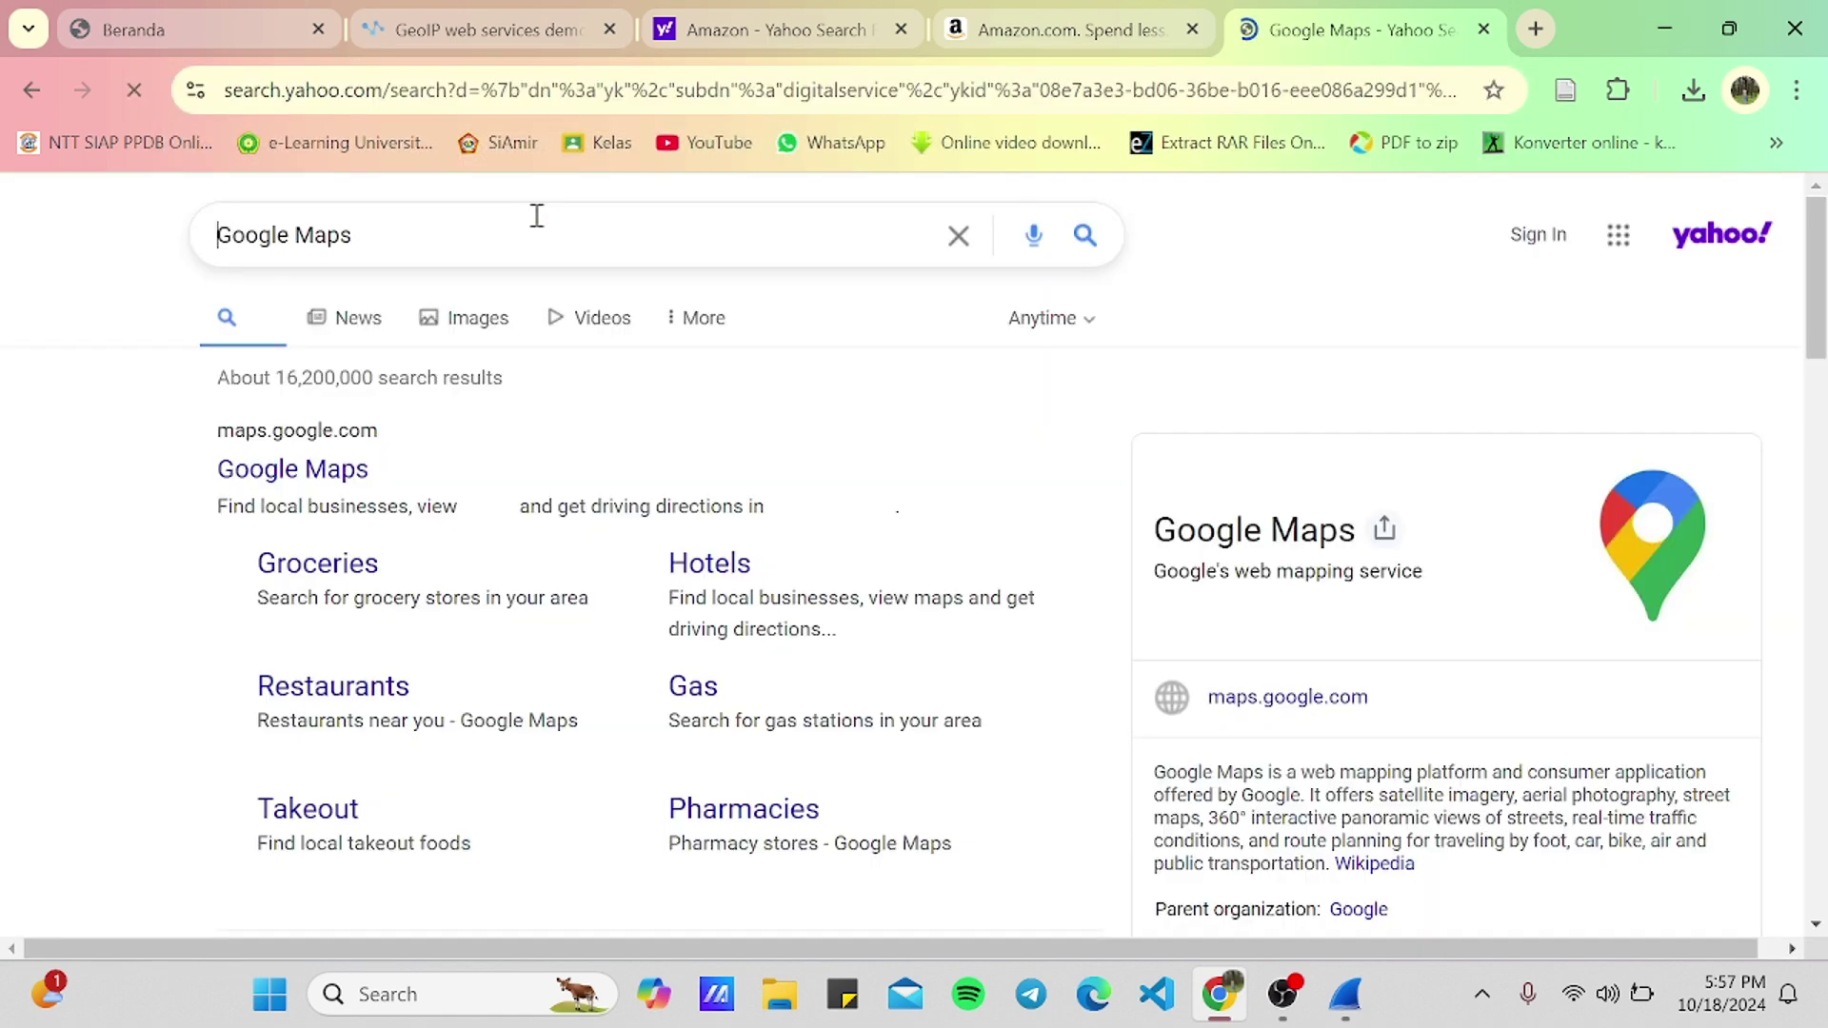
{"action": "left_click", "coordinate": [344, 470]}
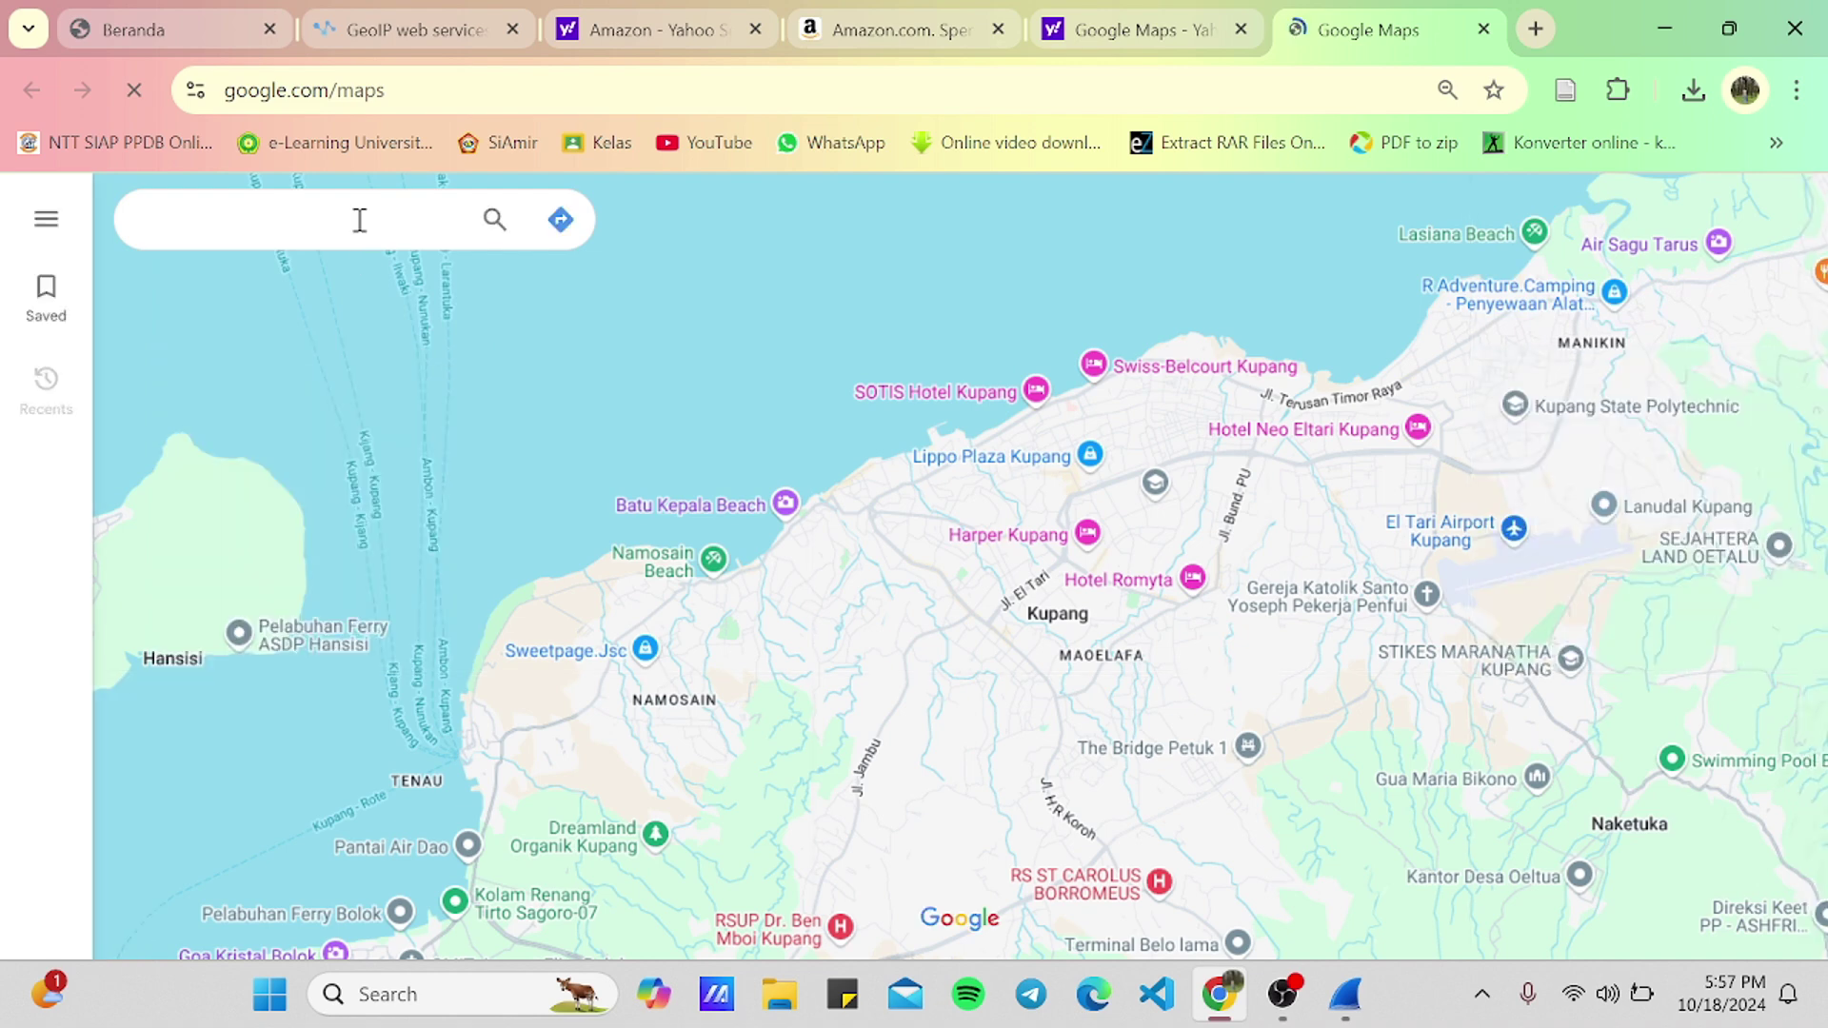
- Find 39.0469, -77.4903 on the map and compare its location with the MaxMind result
{"action": "key", "text": "ctrl+v"}
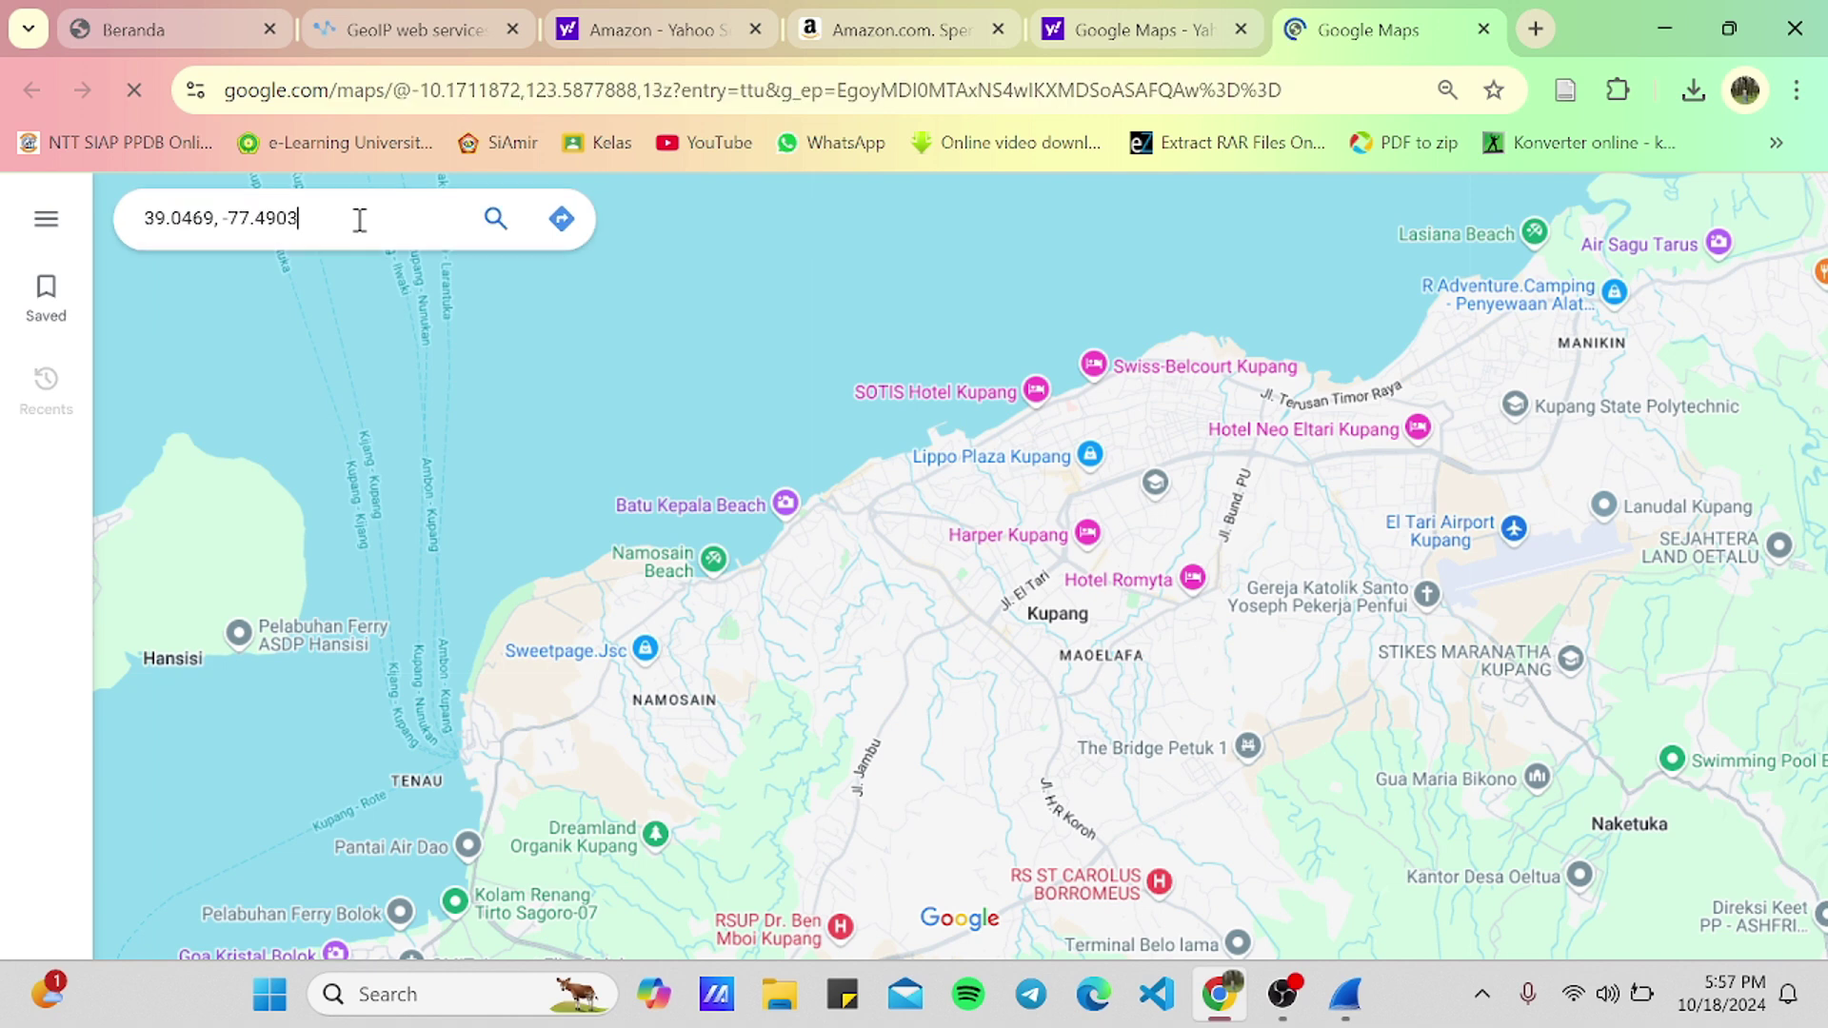
{"action": "left_click", "coordinate": [494, 219]}
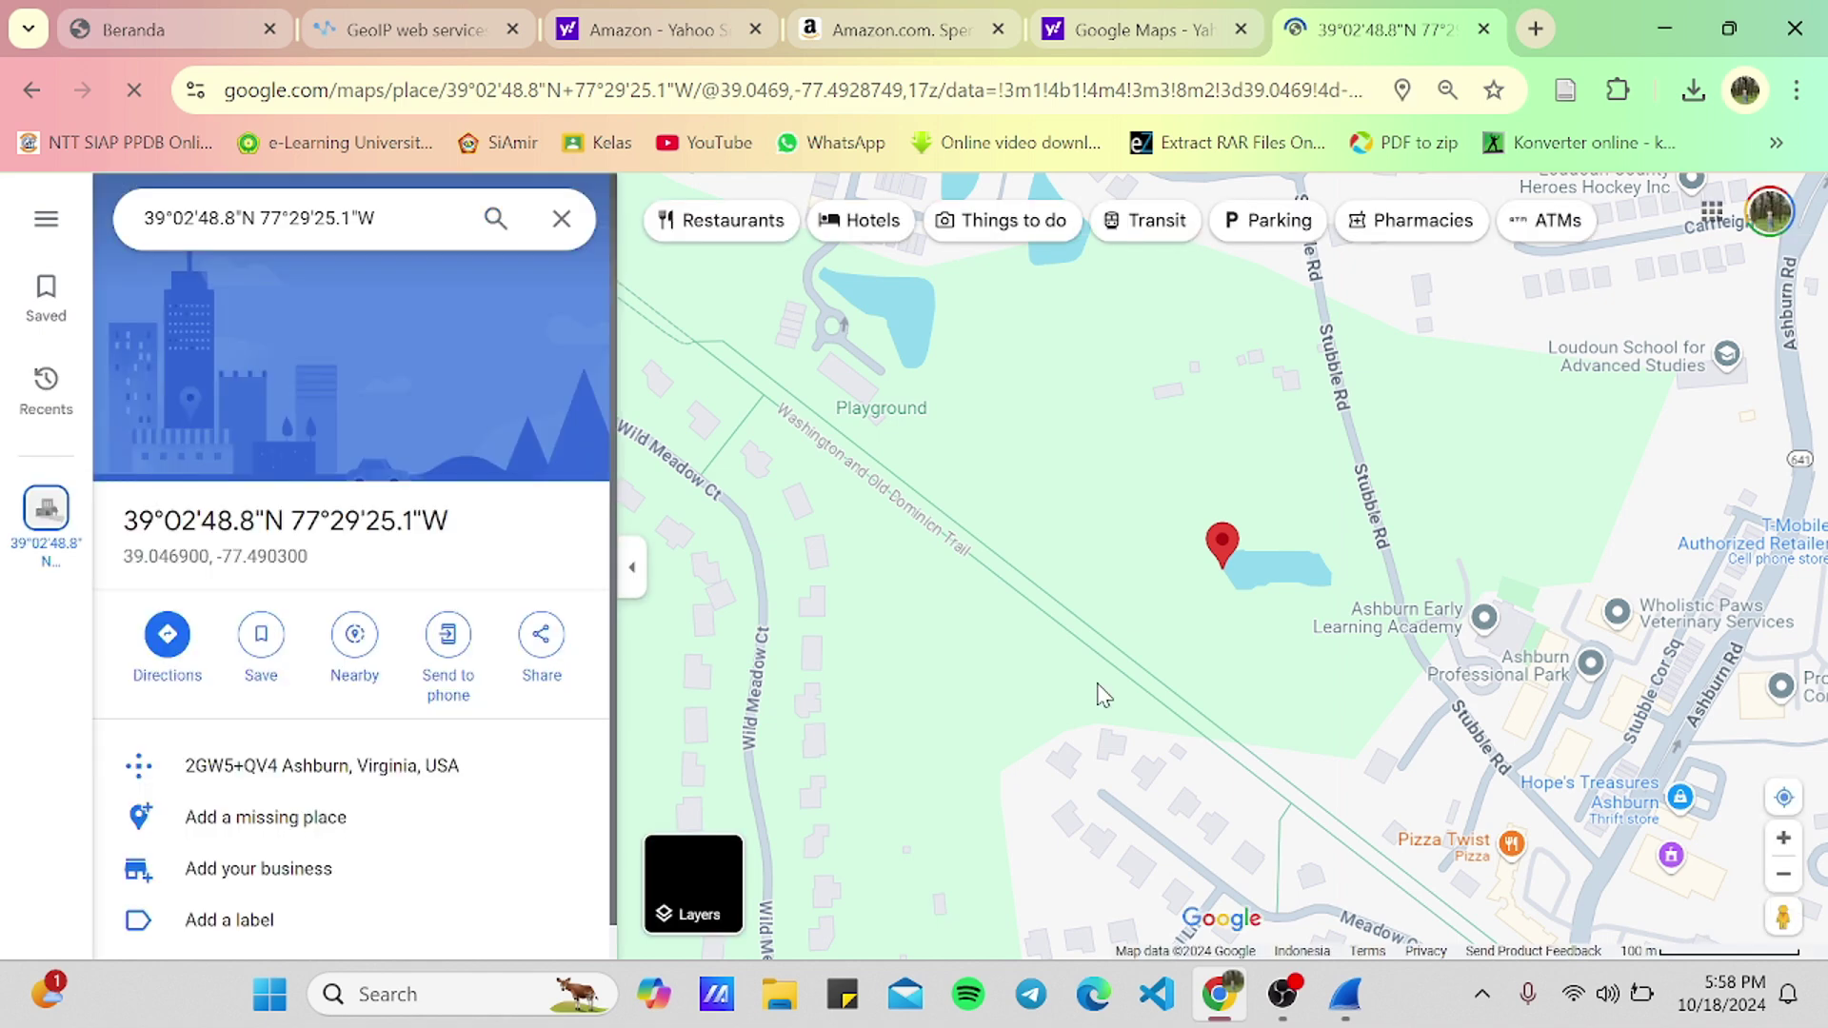
{"action": "left_click", "coordinate": [416, 30]}
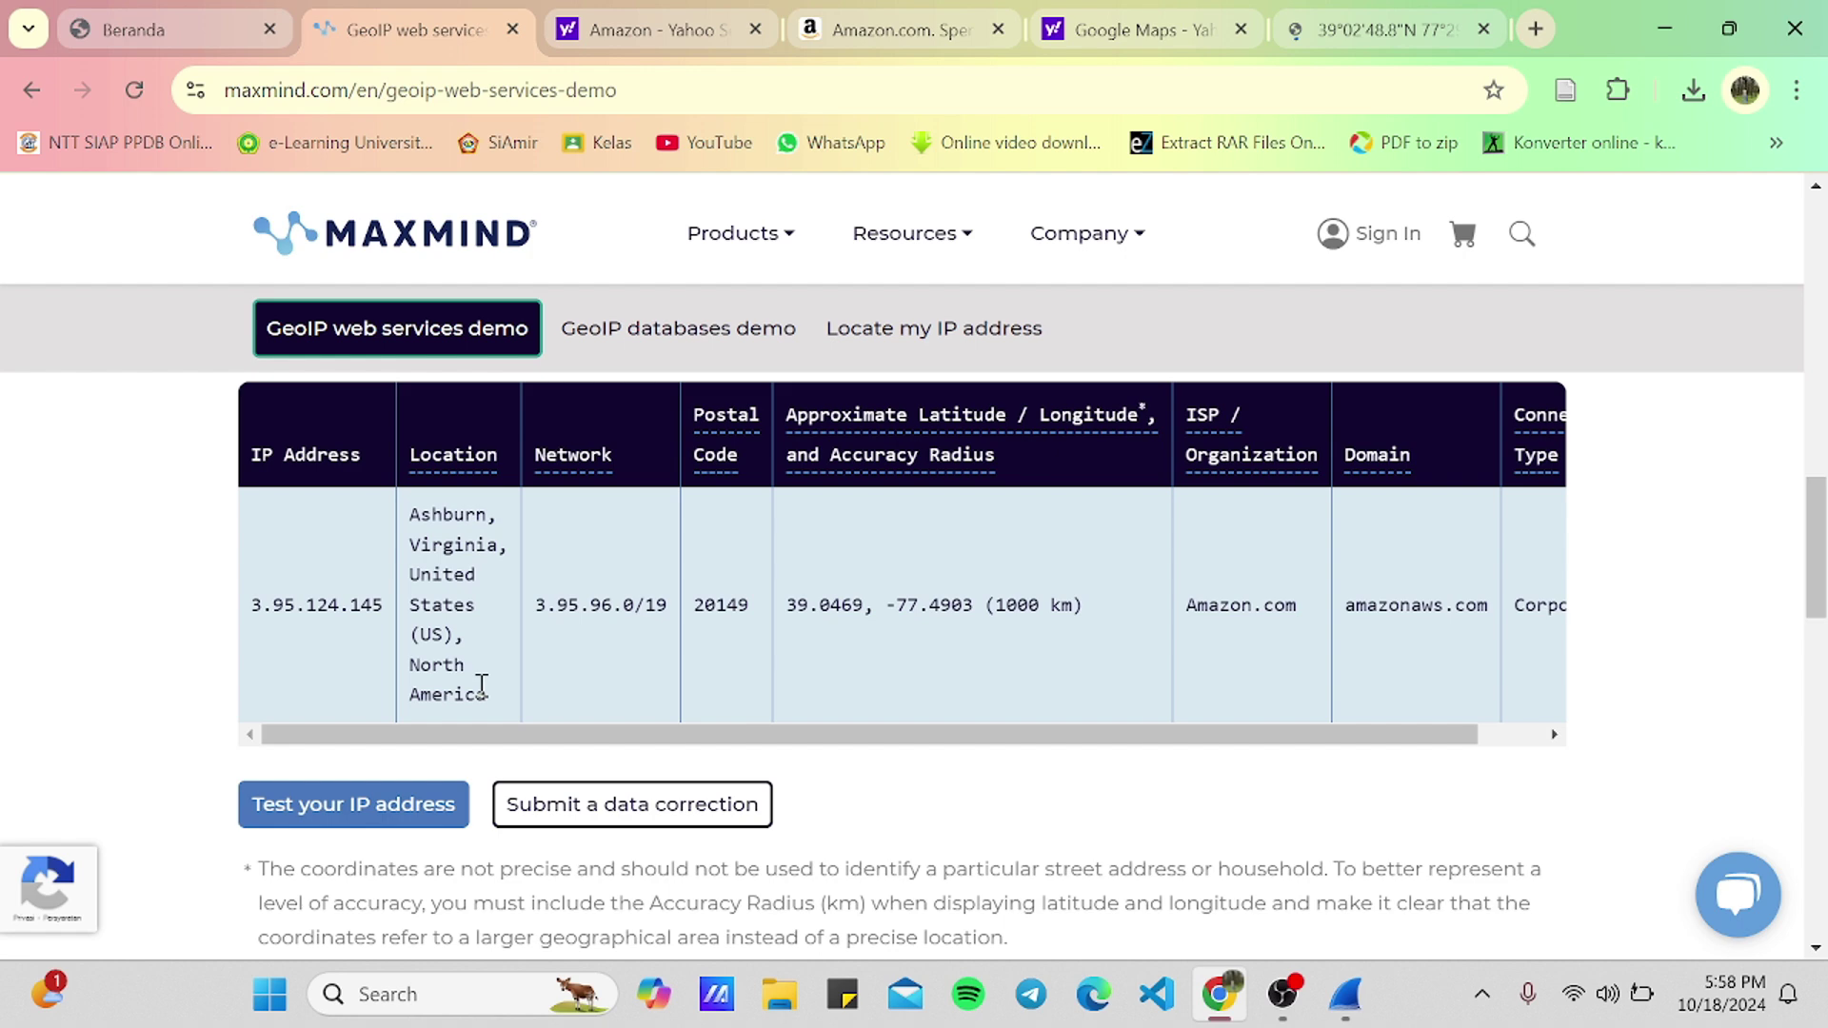
{"action": "key", "text": "ctrl+9"}
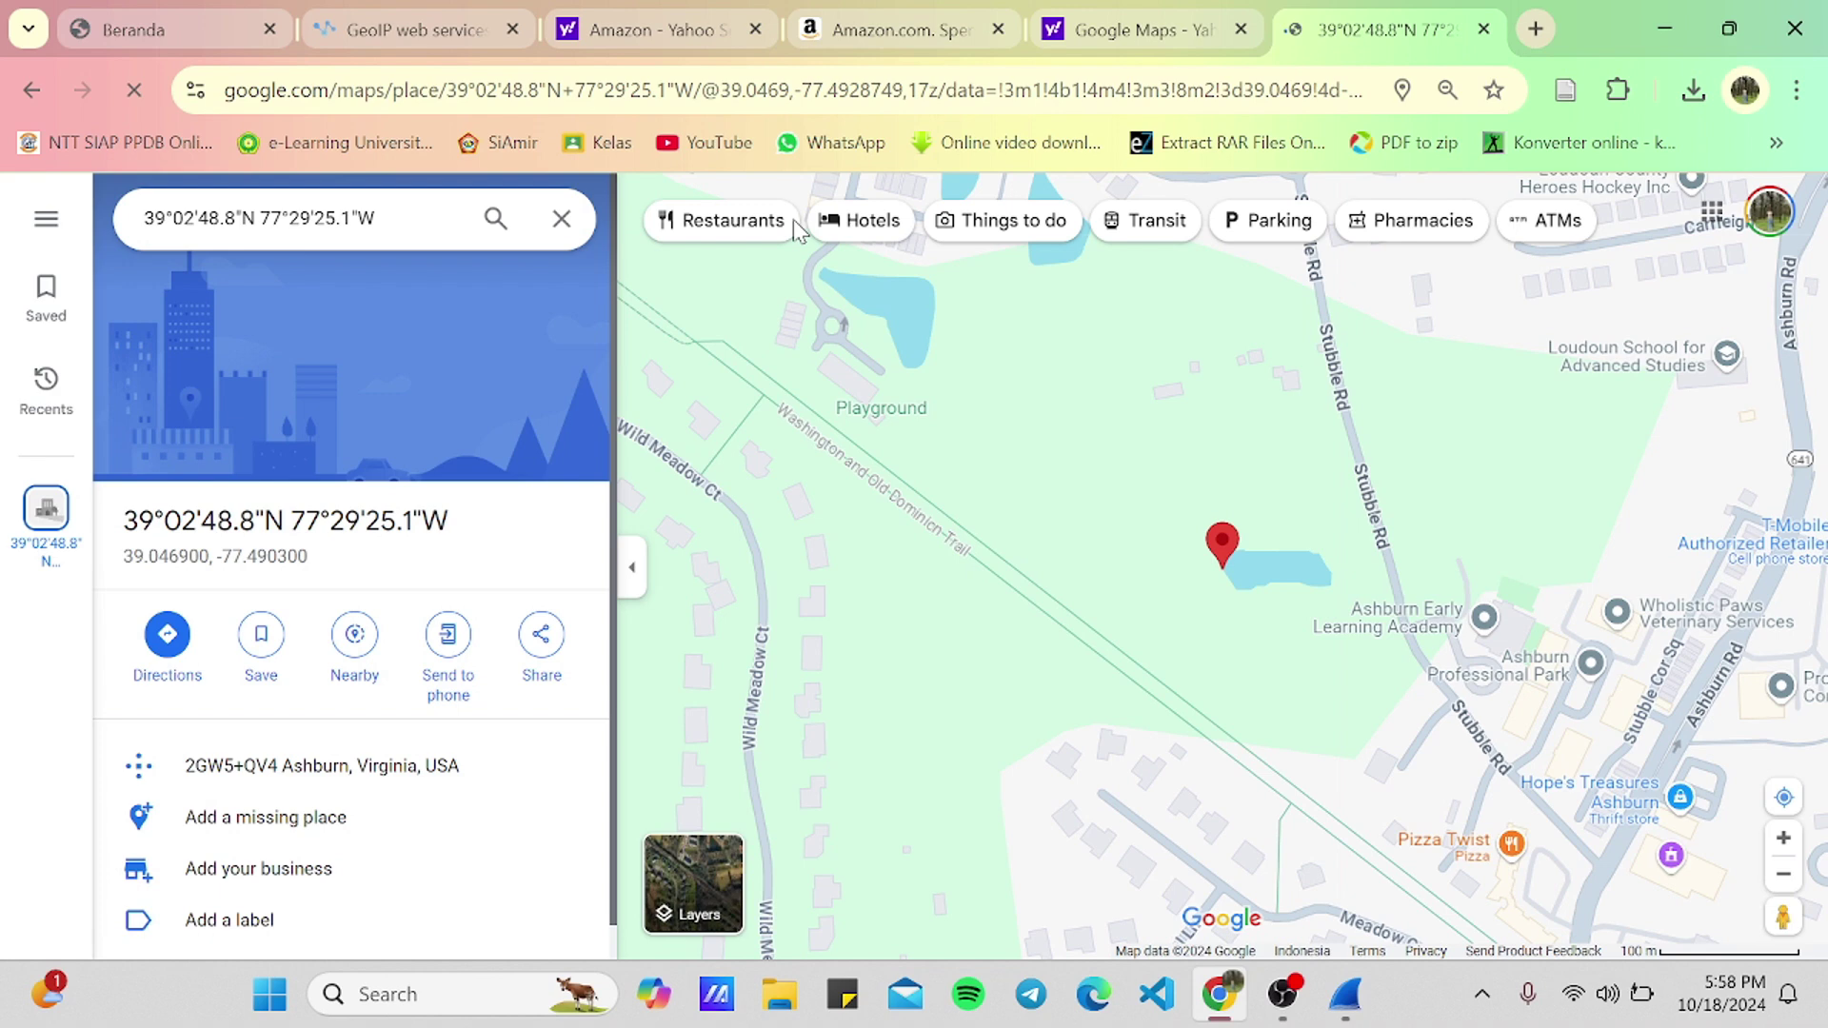
{"action": "key", "text": "ctrl+2"}
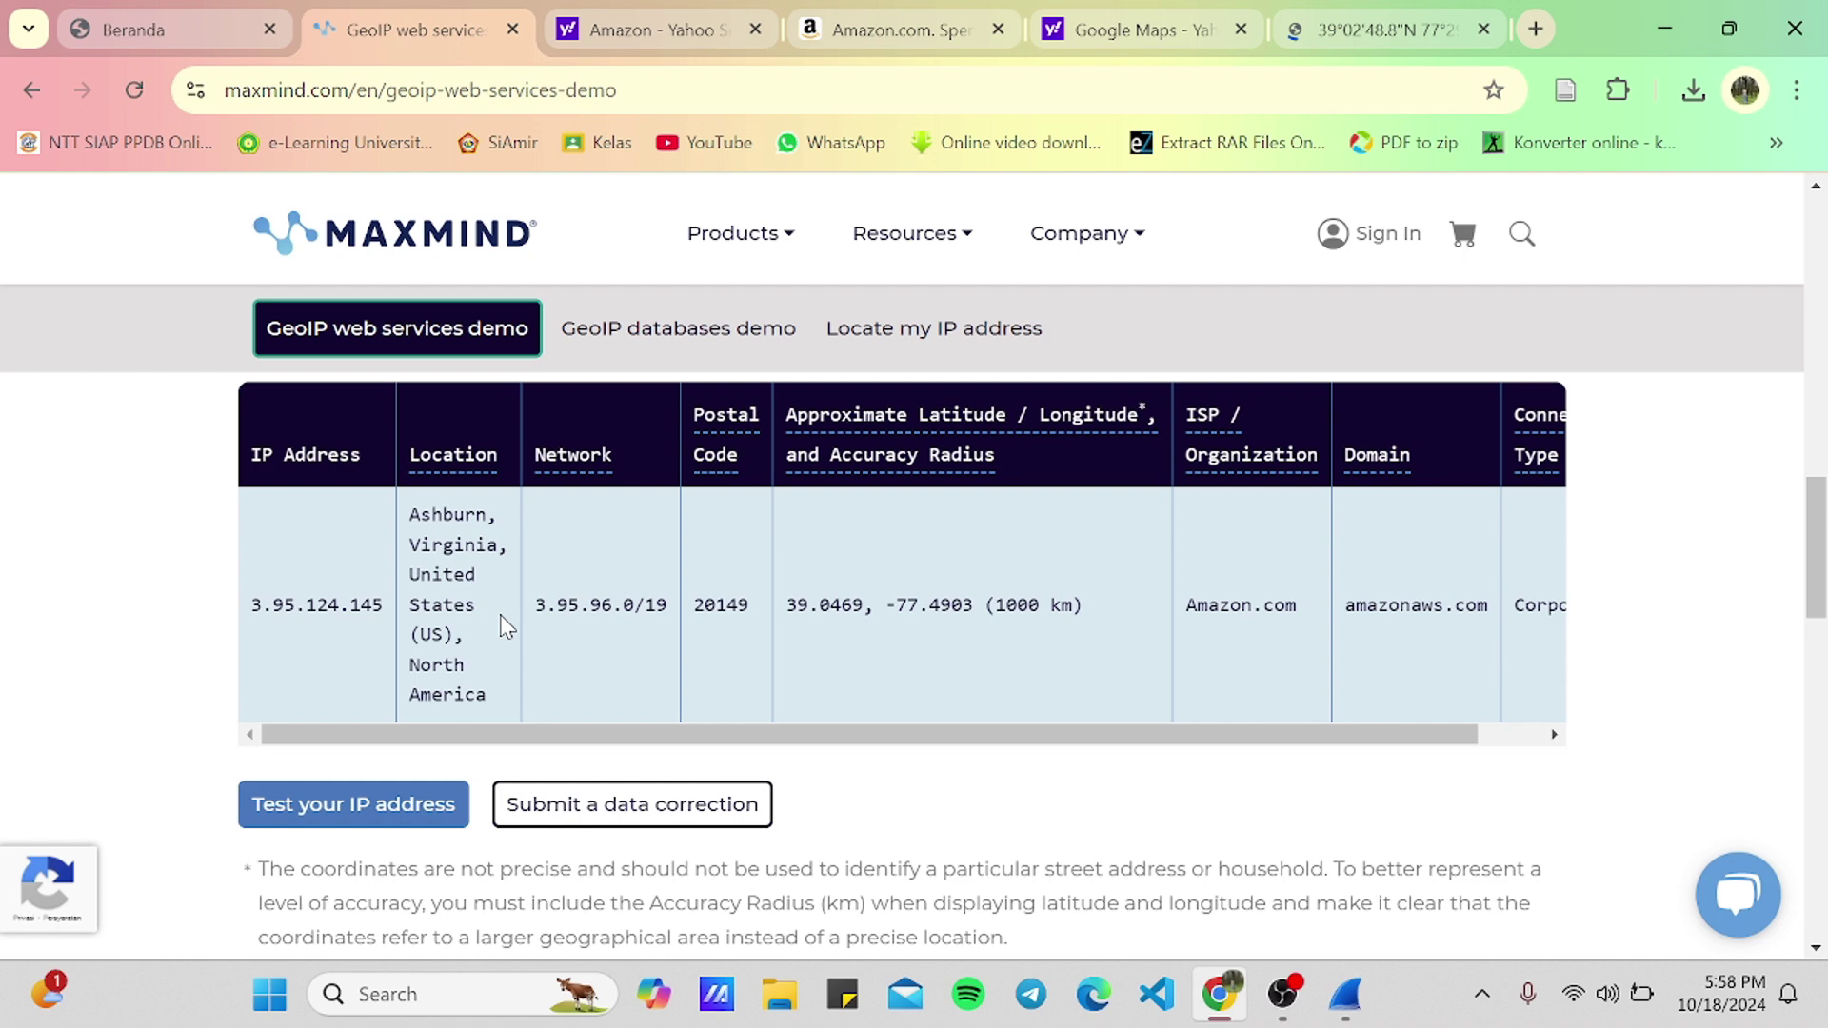
- Open YouTube in a new tab and return to the Wireshark capture filtered by 20.190.148.162
{"action": "key", "text": "ctrl+t"}
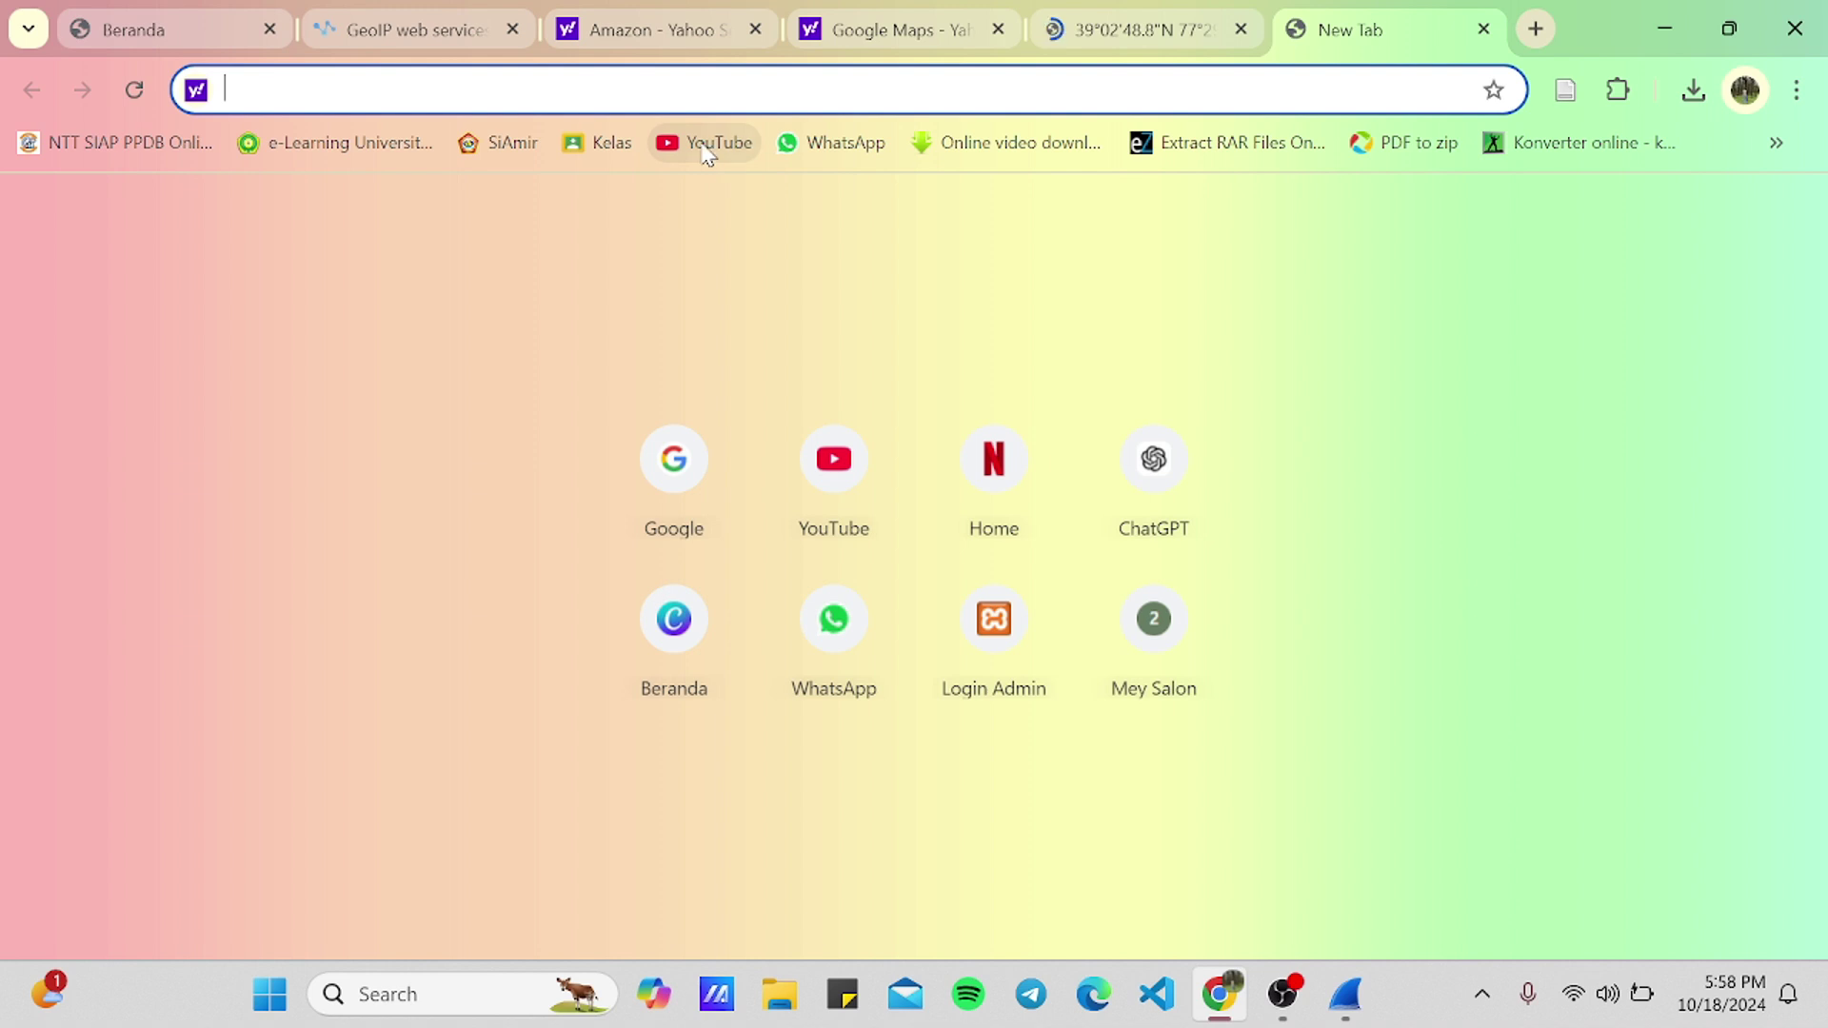
{"action": "left_click", "coordinate": [705, 145]}
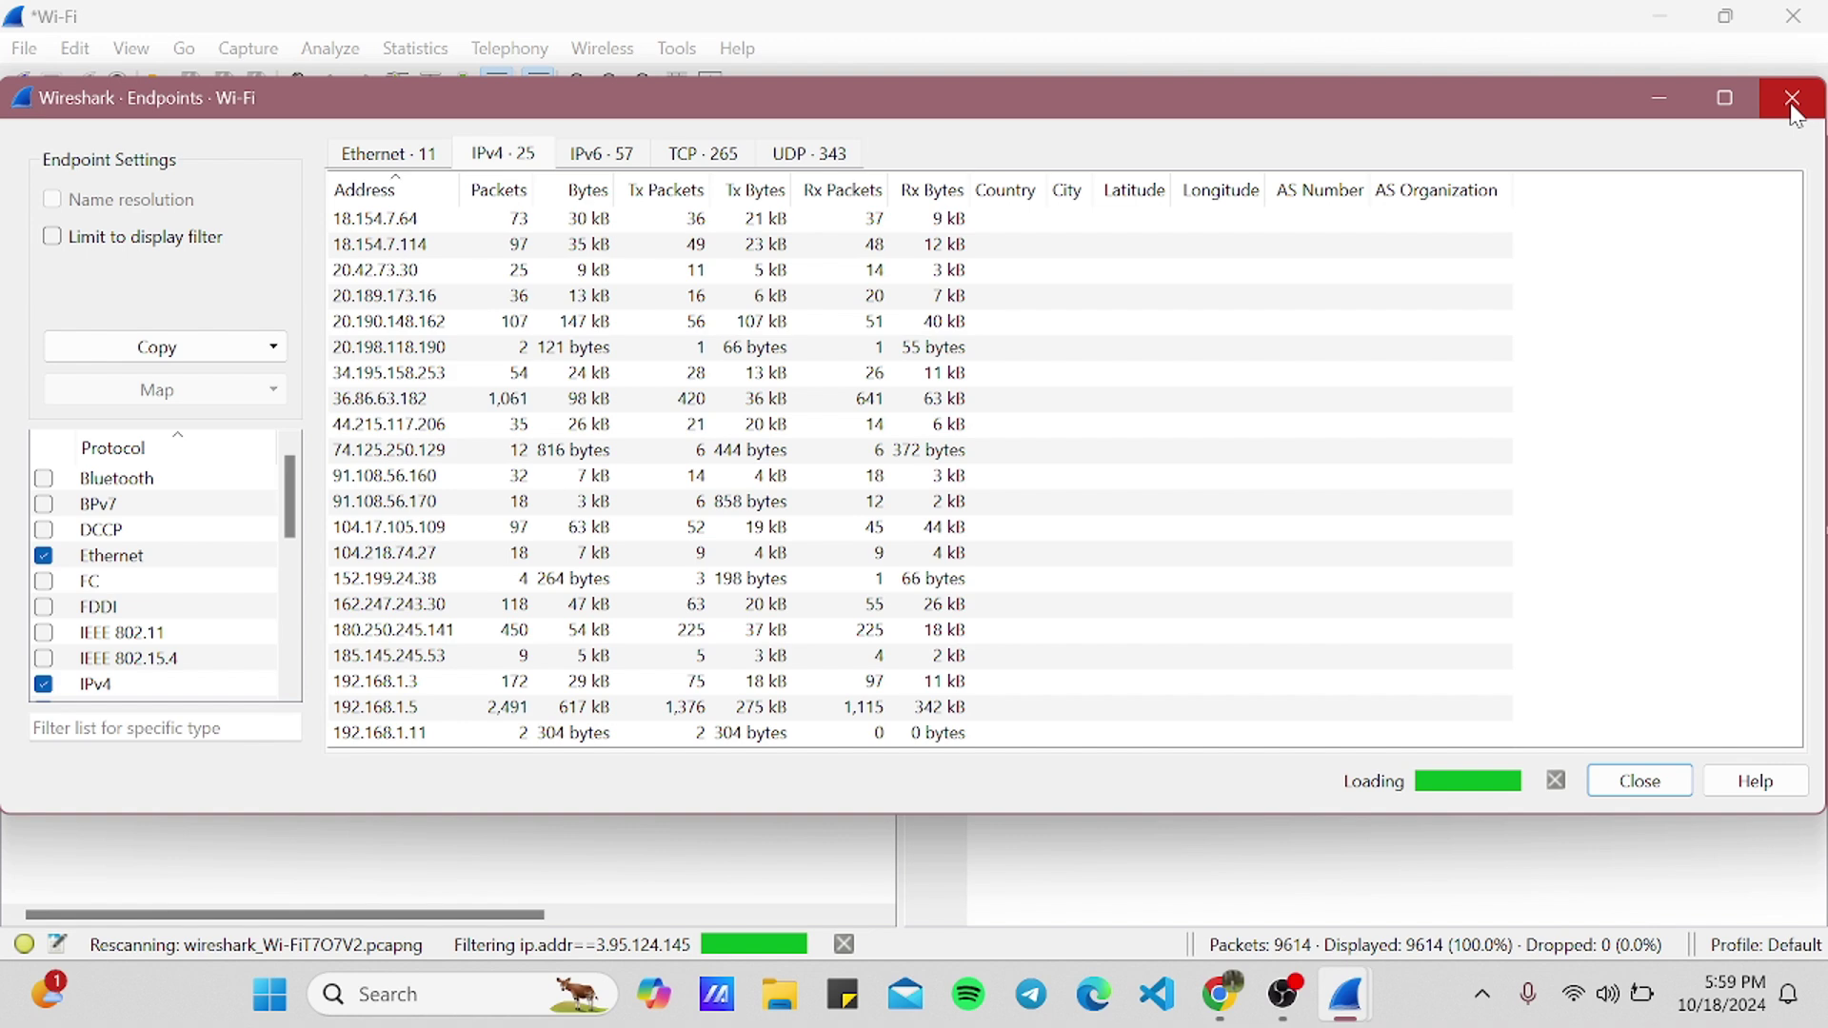
{"action": "key", "text": "alt+Tab"}
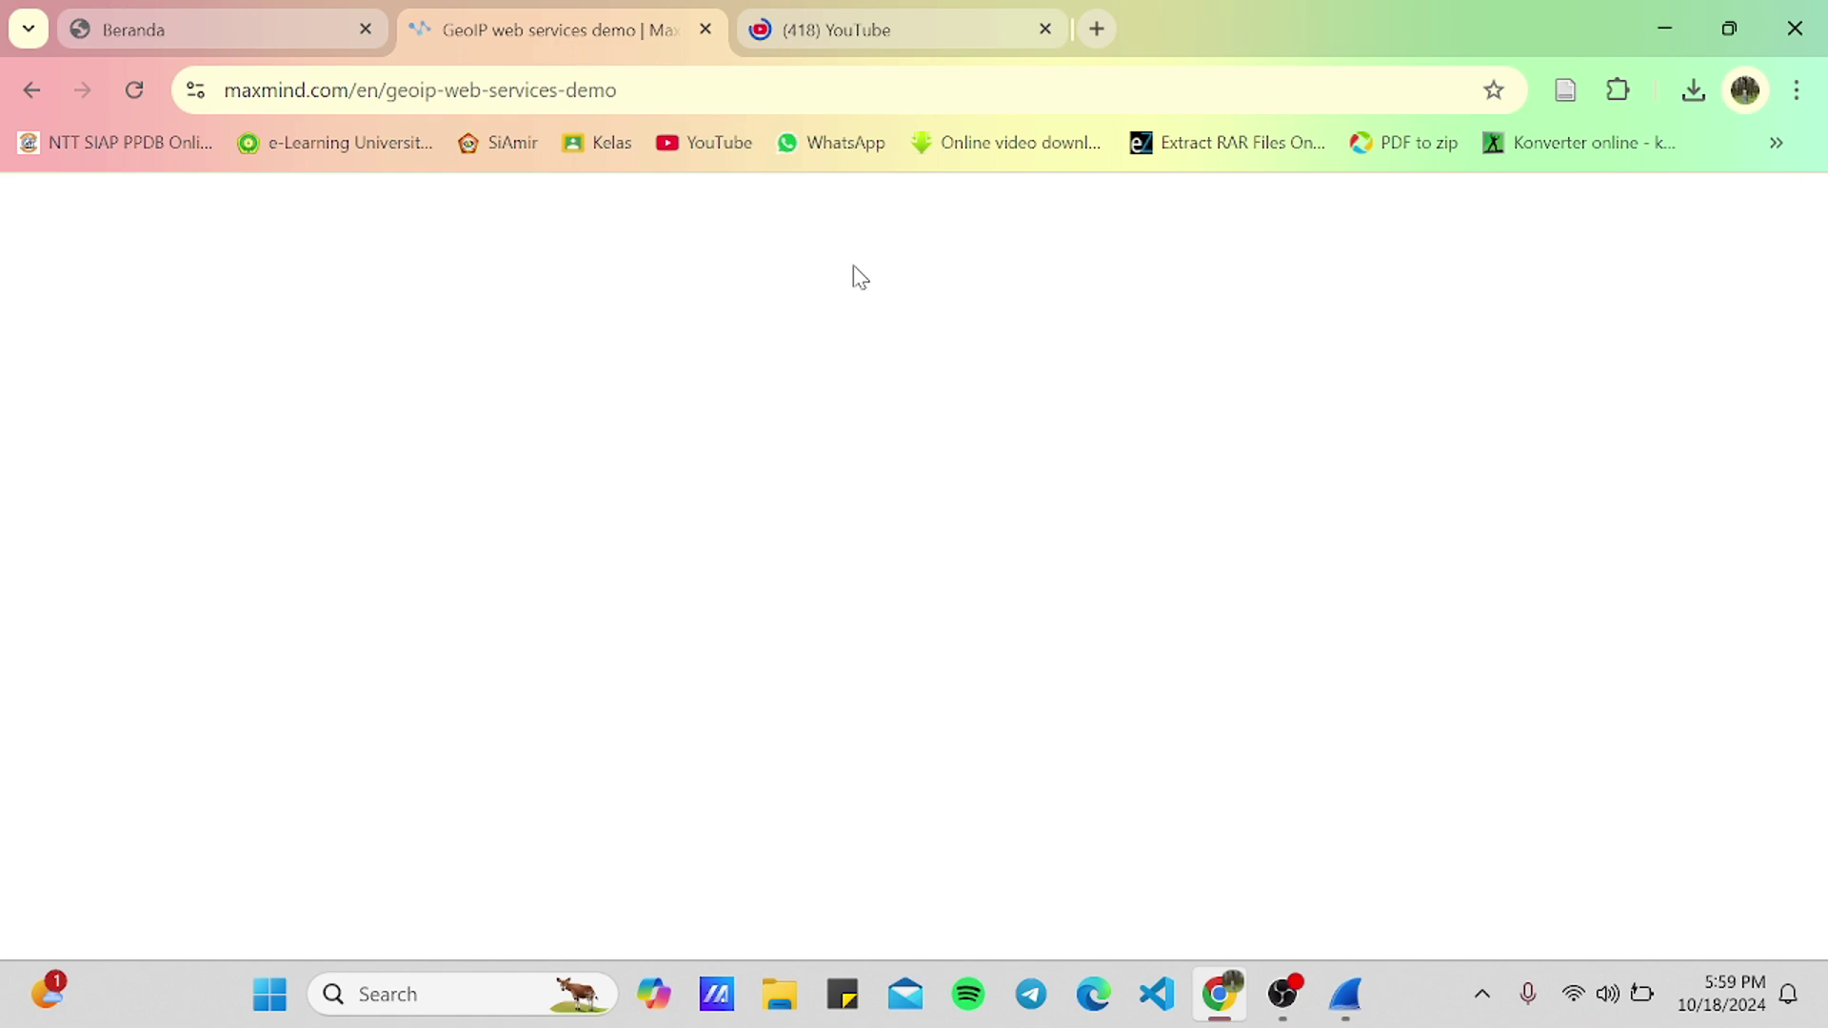
{"action": "key", "text": "alt+Tab"}
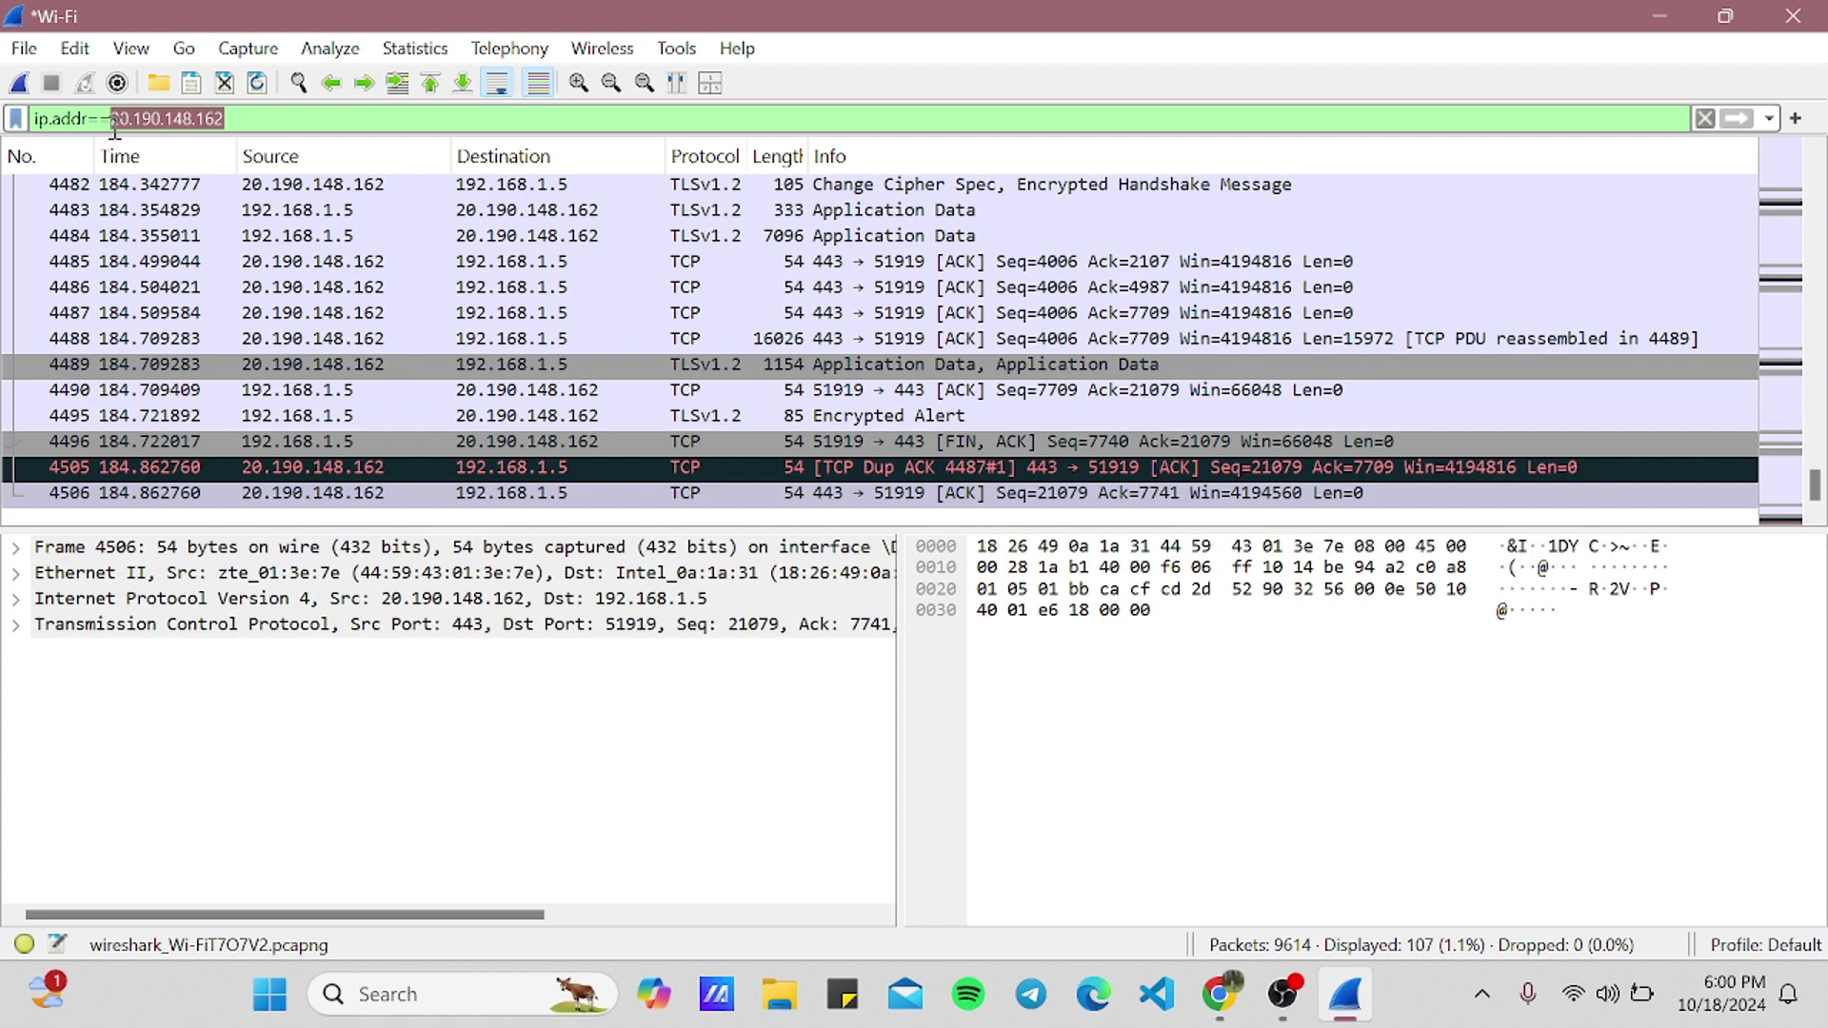
- Switch to Chrome, look up 20.190.148.162 in the MaxMind GeoIP demo and view its location and coordinates
{"action": "left_click", "coordinate": [1222, 997]}
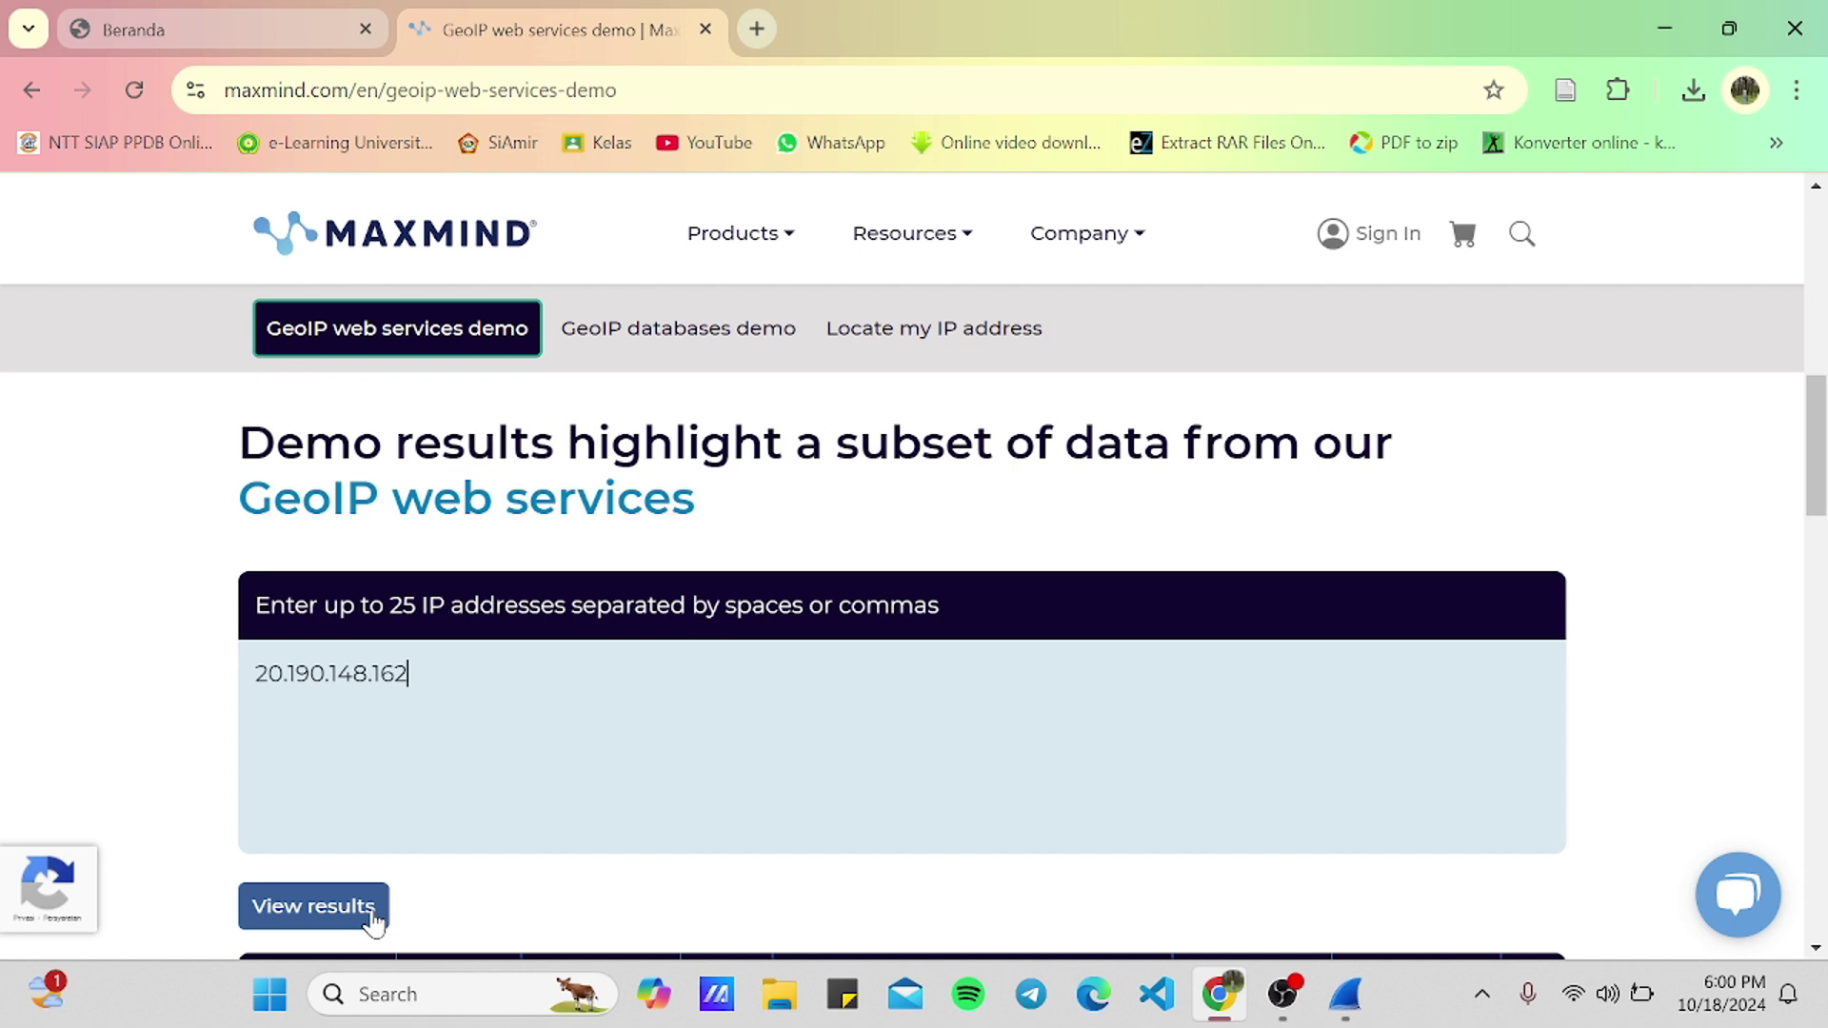
{"action": "left_click", "coordinate": [314, 906]}
{"action": "scroll", "coordinate": [1253, 854], "scroll_direction": "down", "scroll_amount": 5}
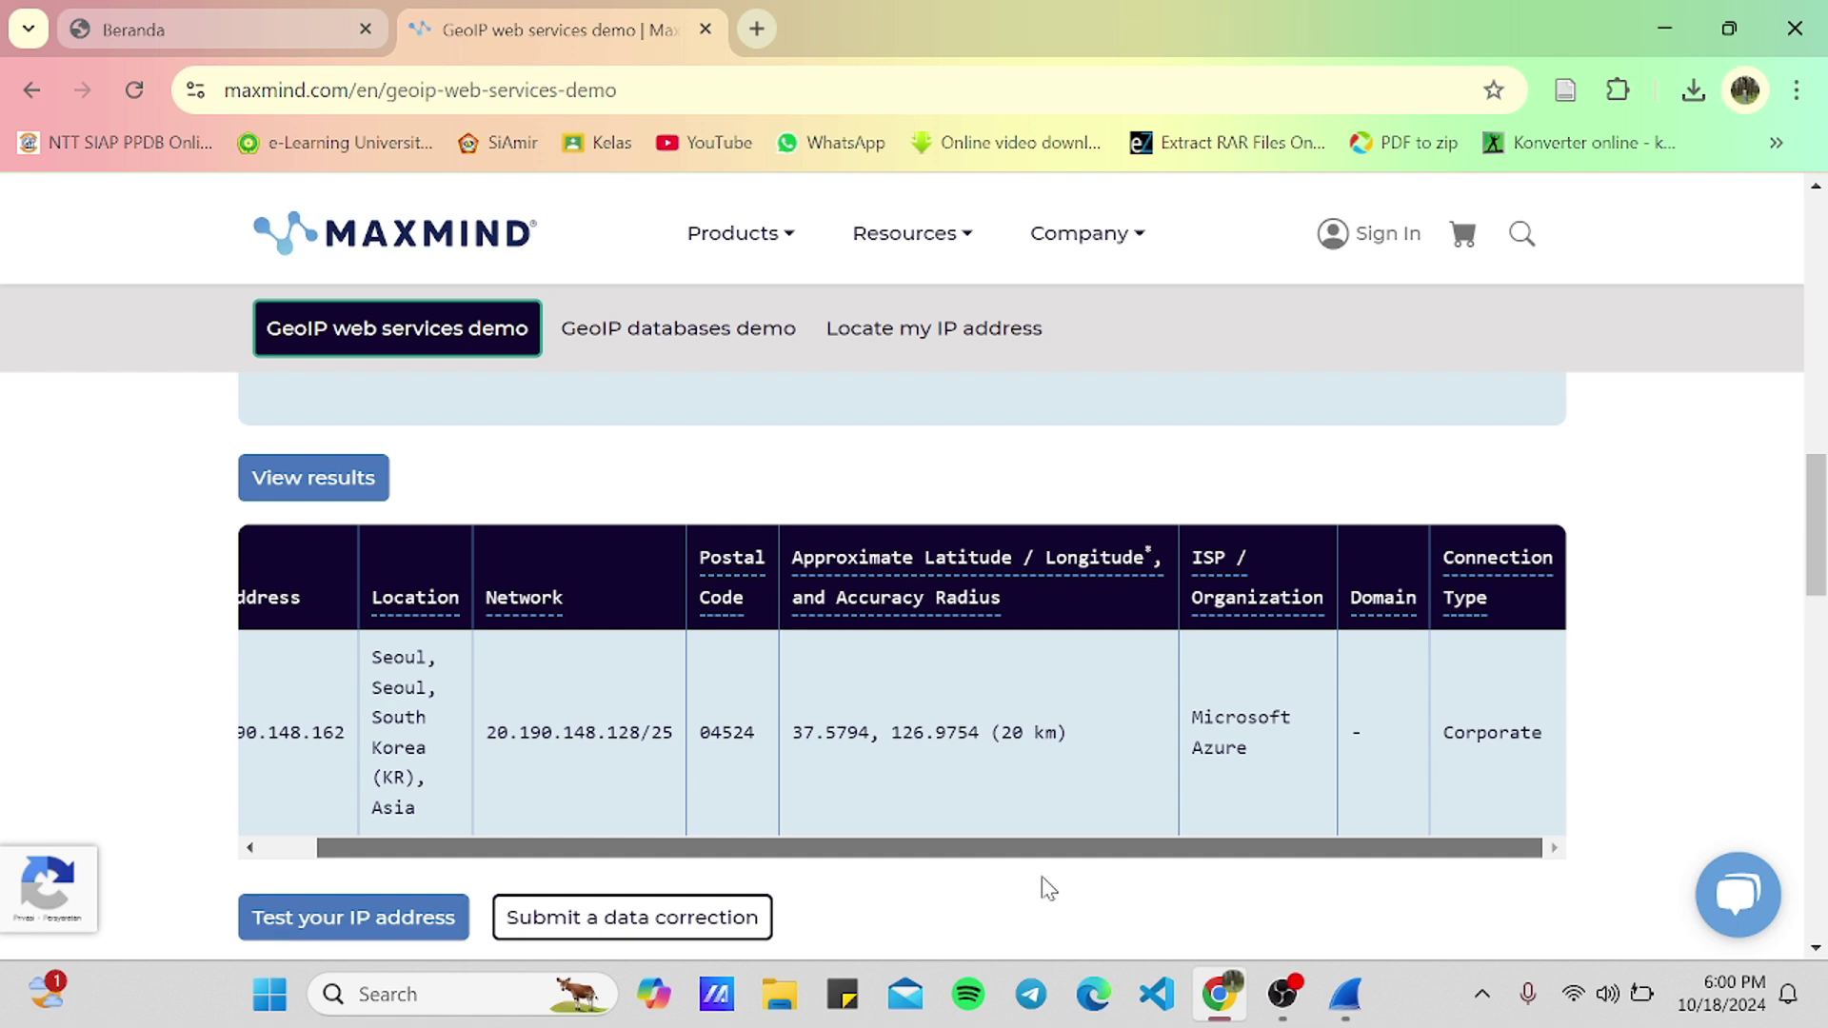
{"action": "left_click_drag", "start_coordinate": [985, 732], "coordinate": [831, 741]}
{"action": "left_click", "coordinate": [1047, 782]}
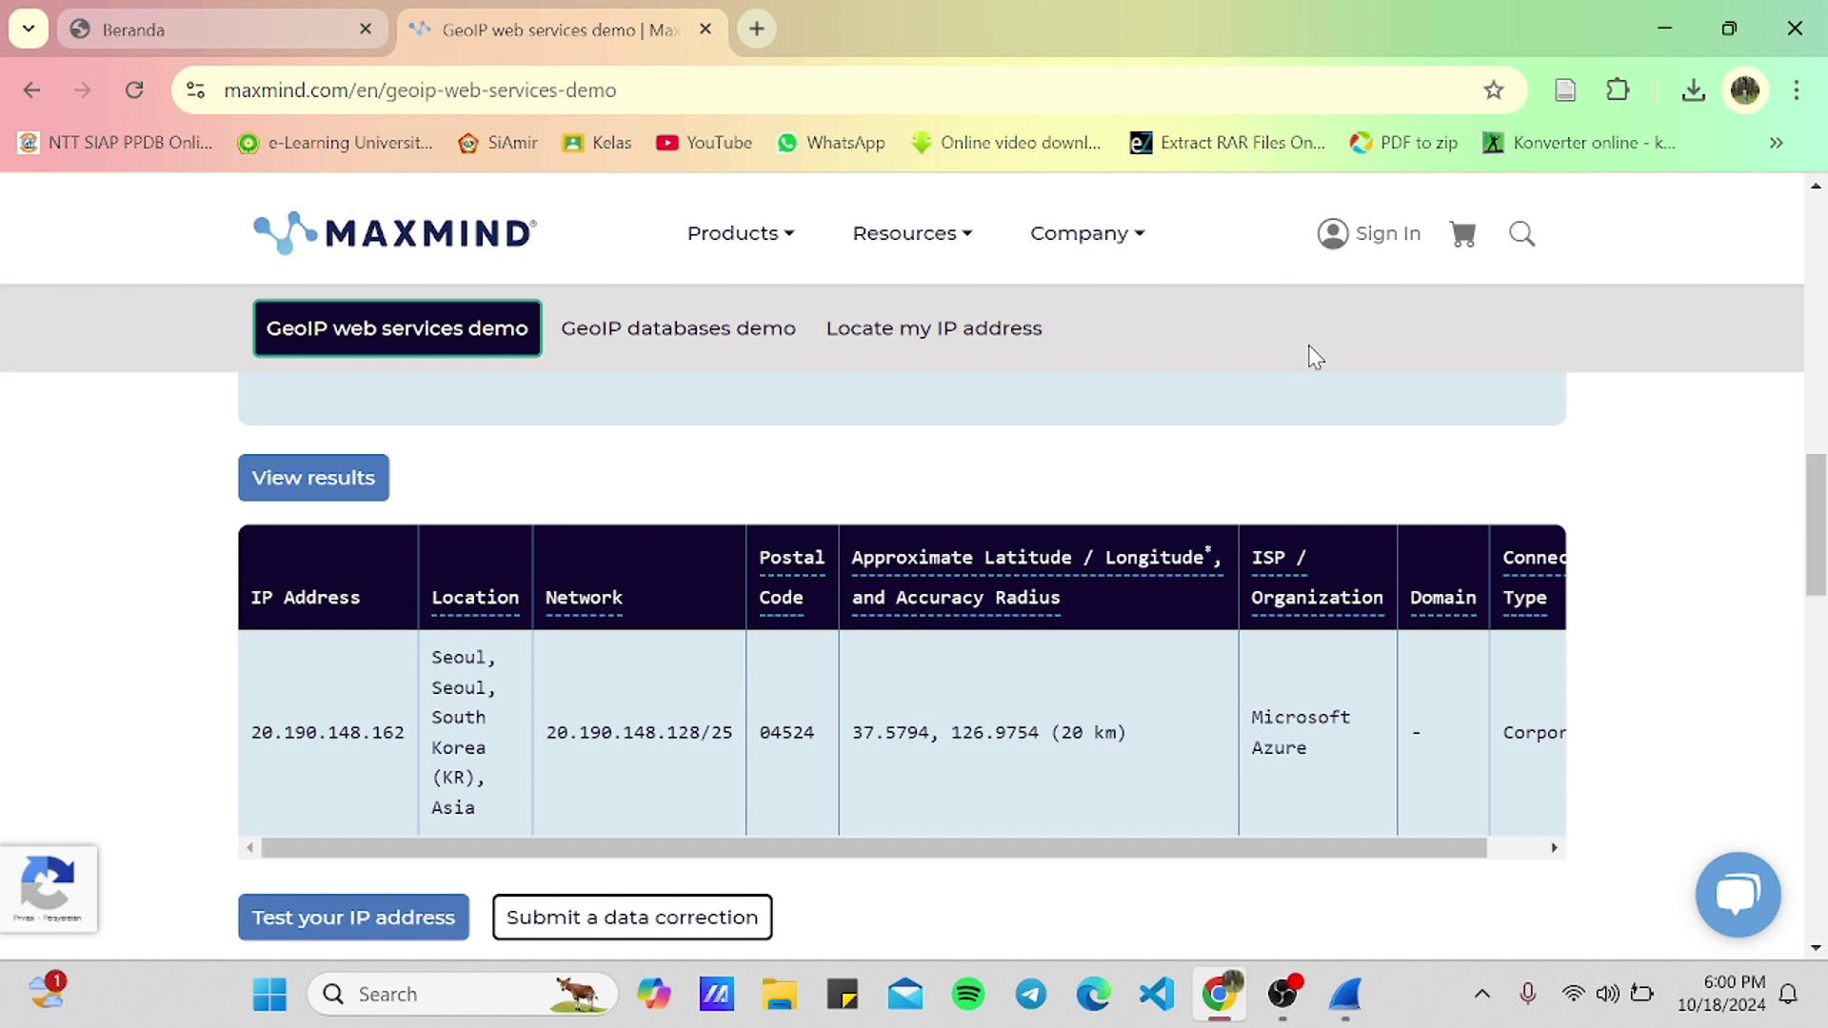
{"action": "left_click", "coordinate": [1282, 993]}
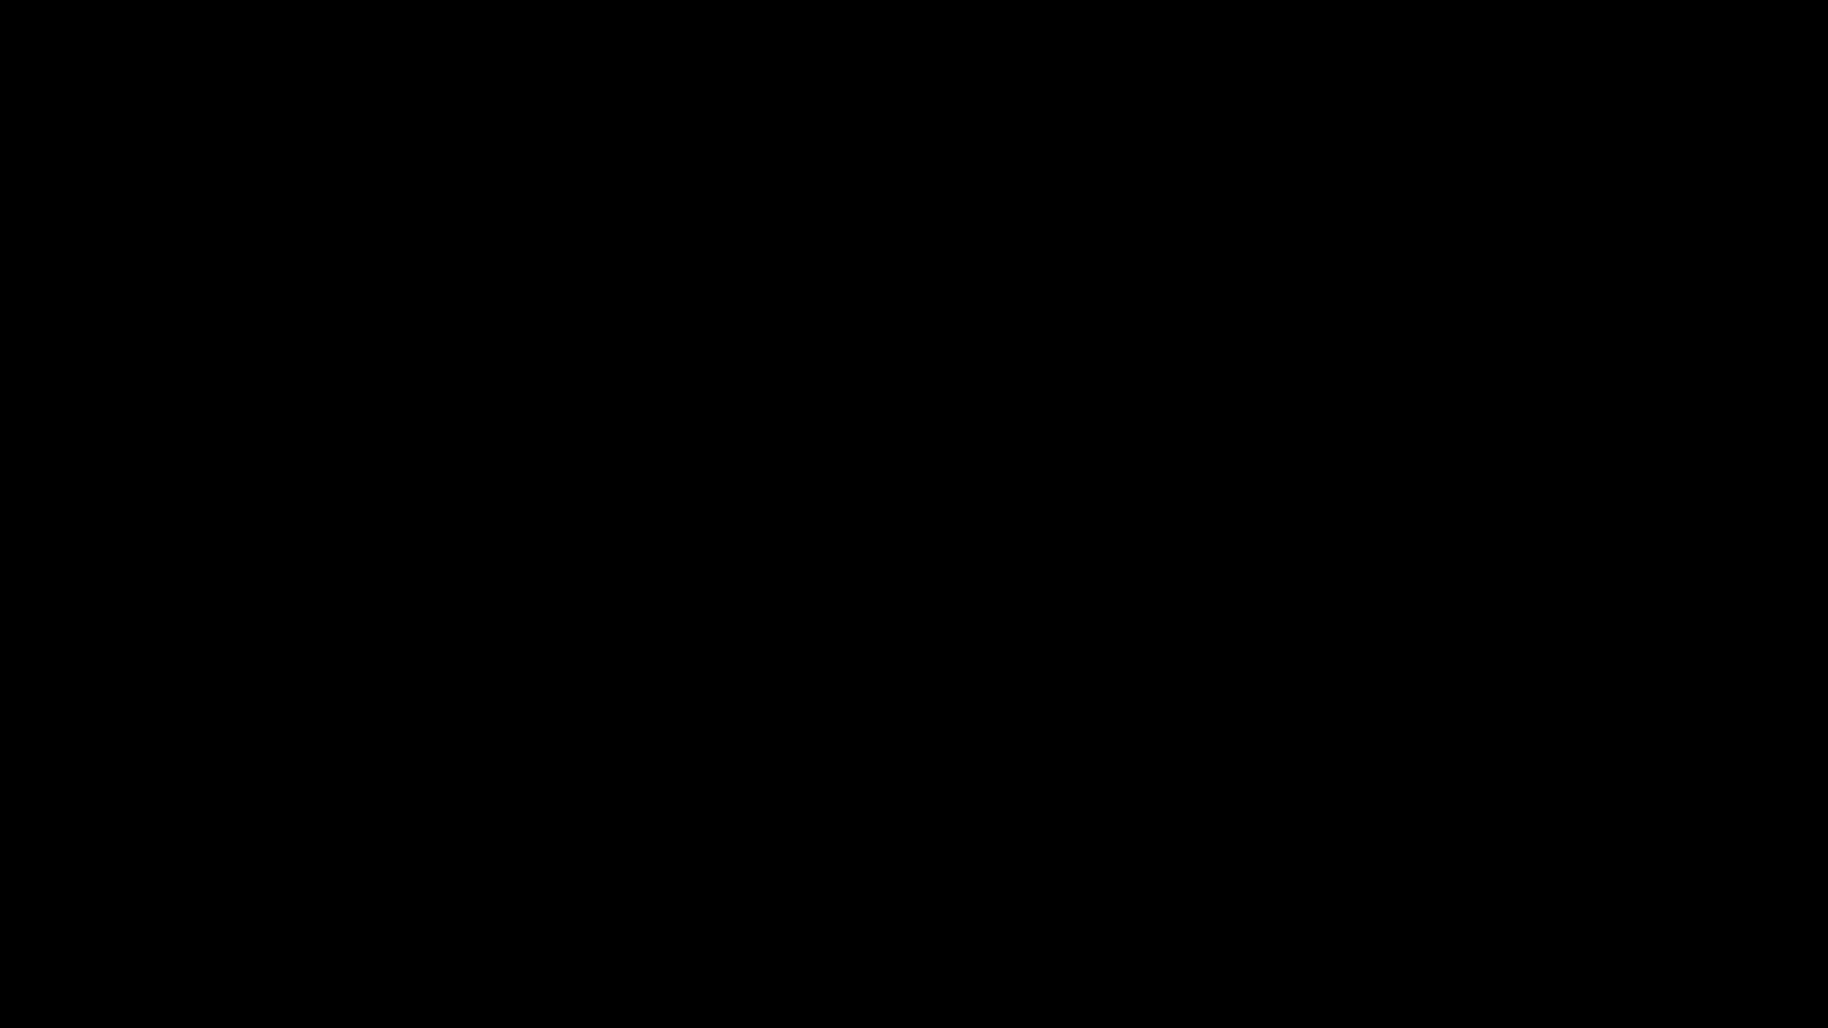